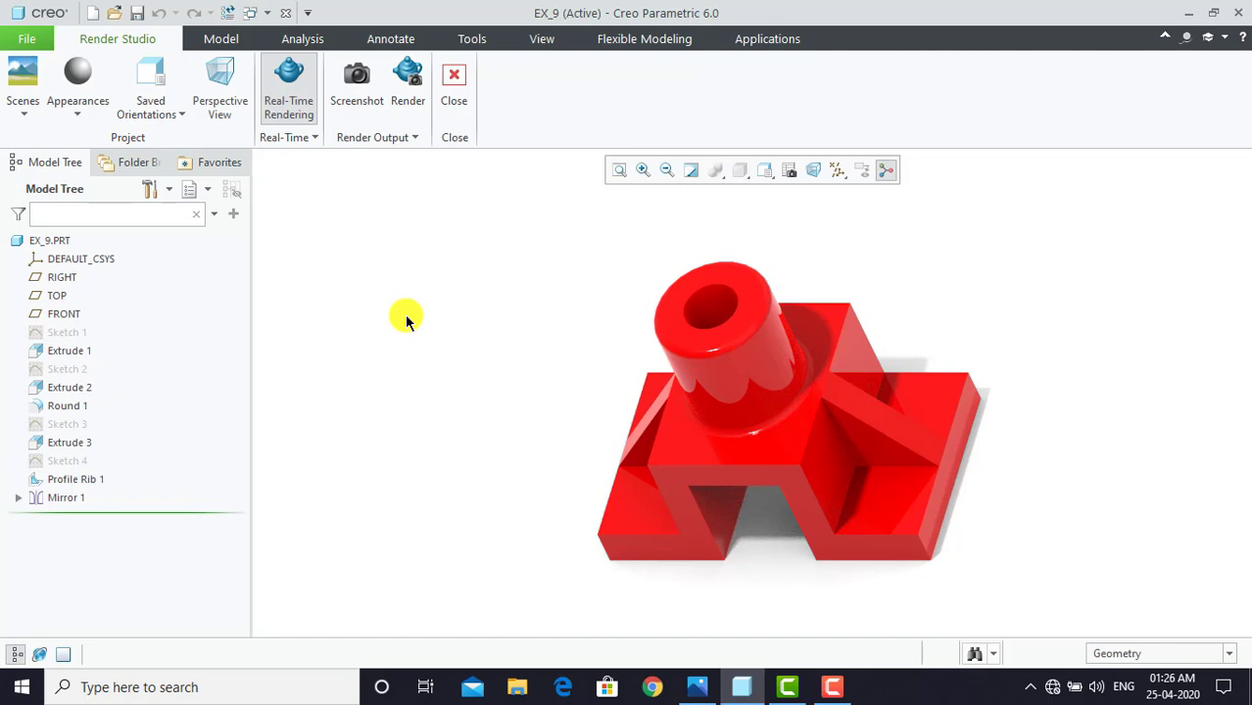
Exit Render Studio and close the EX_9 part window.
left_click(455, 80)
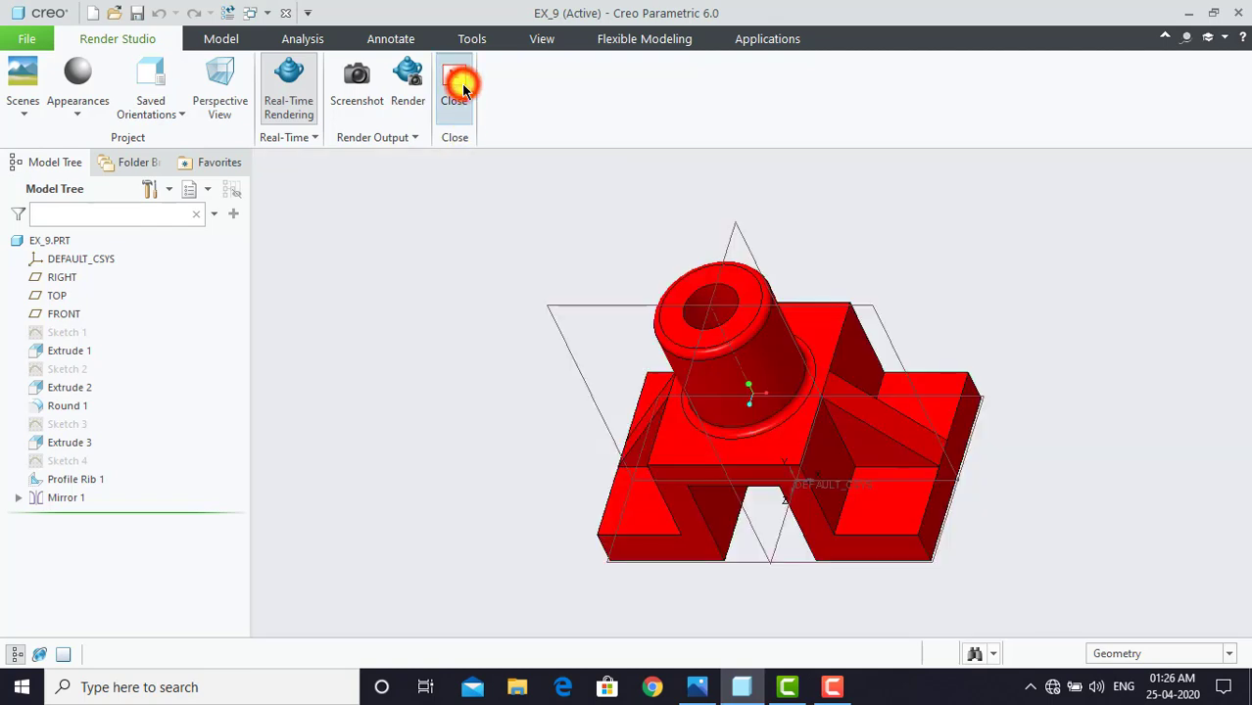
left_click(285, 13)
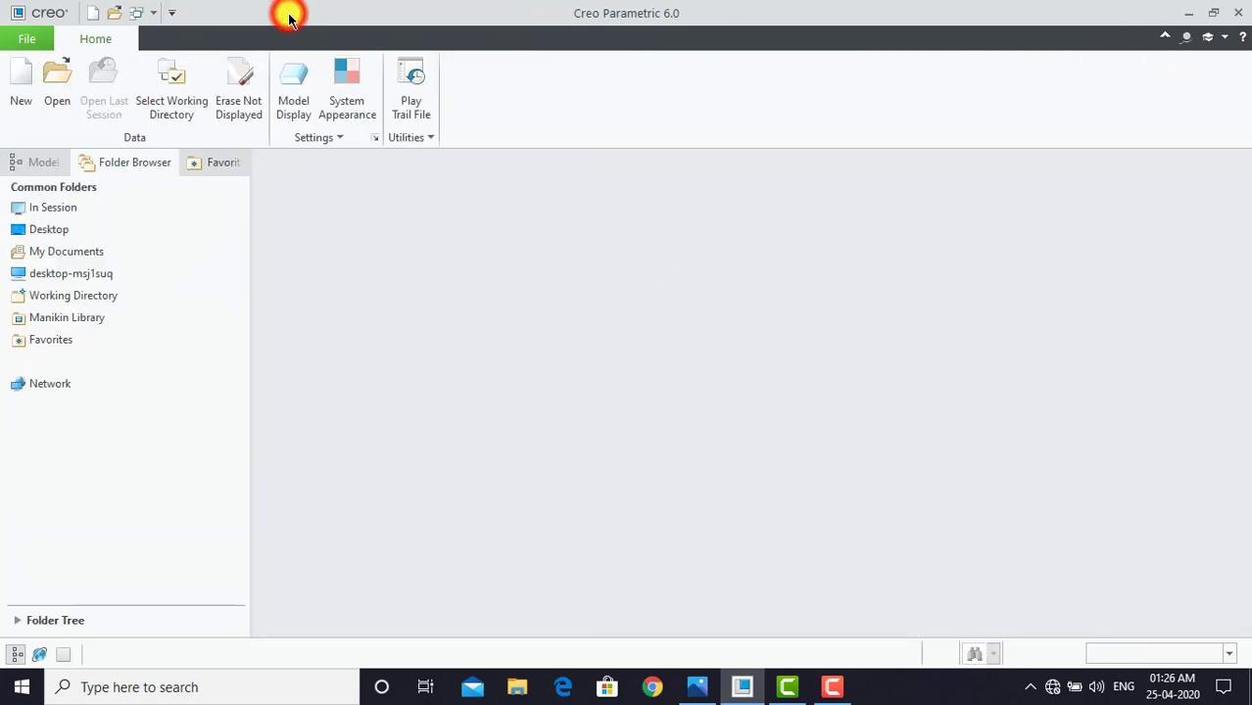
Create solid part exercise_9 using the solid_part_mmks template instead of the default.
left_click(293, 167)
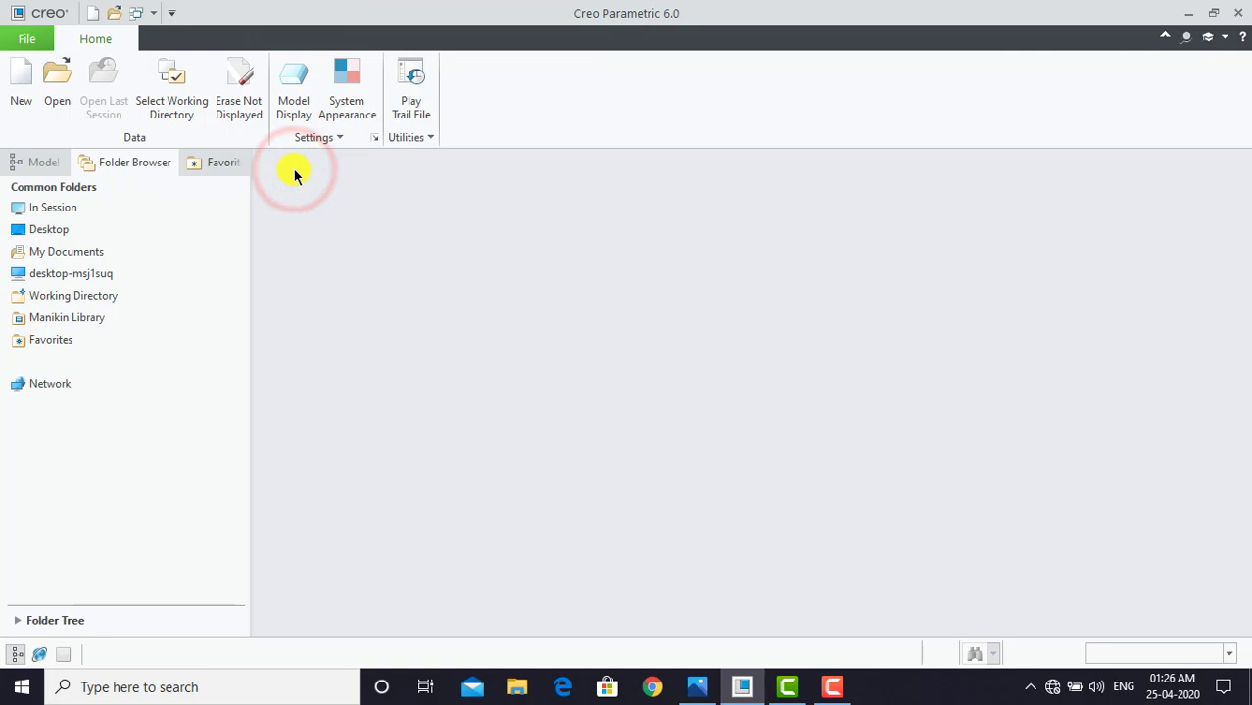
left_click(24, 70)
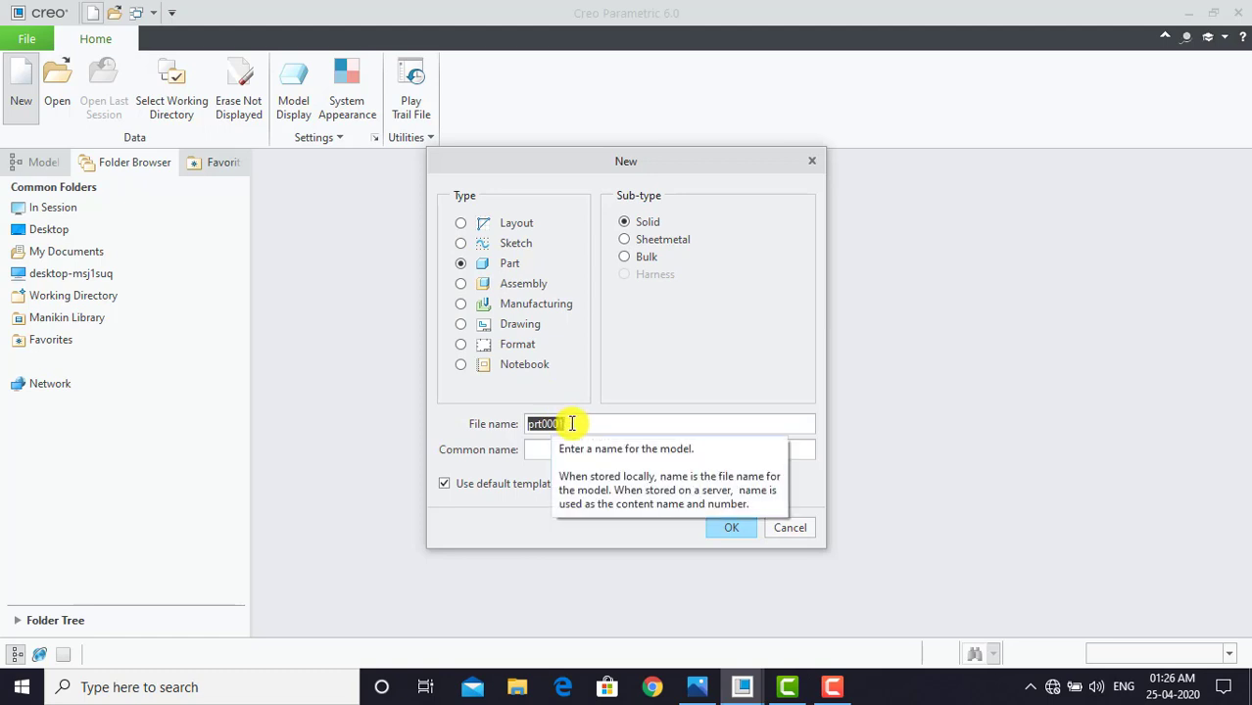
type("exerci")
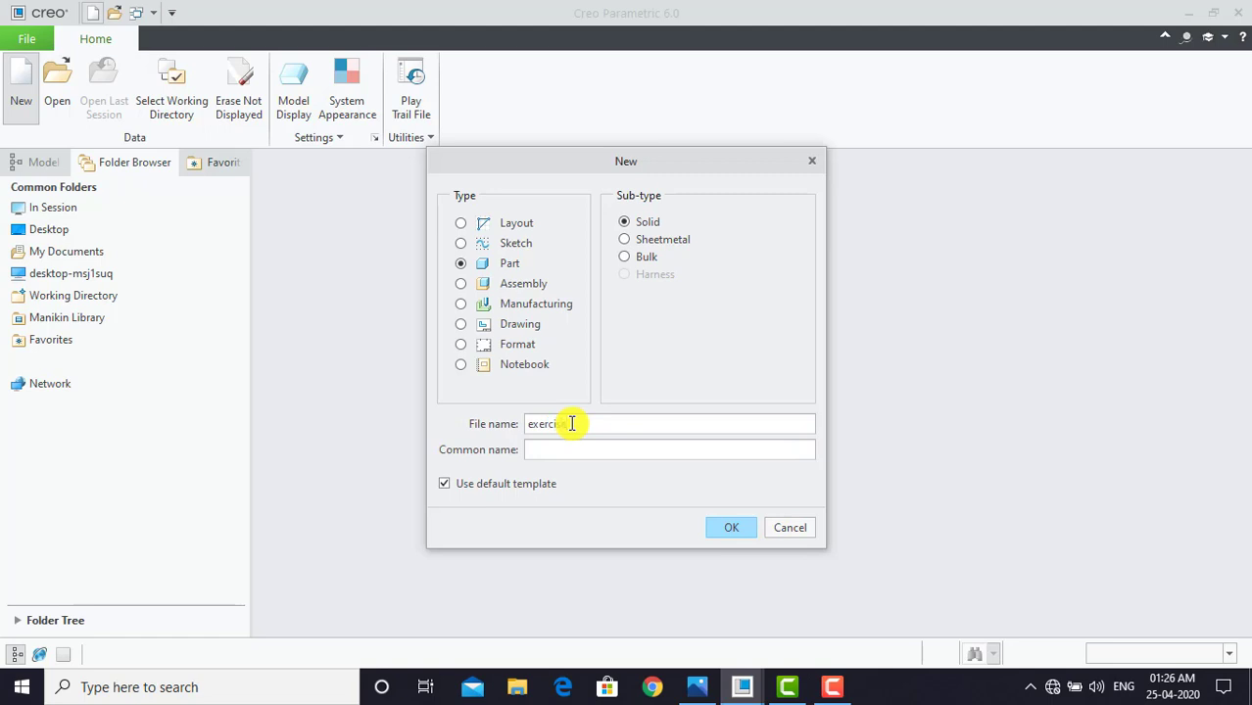
type("se_9")
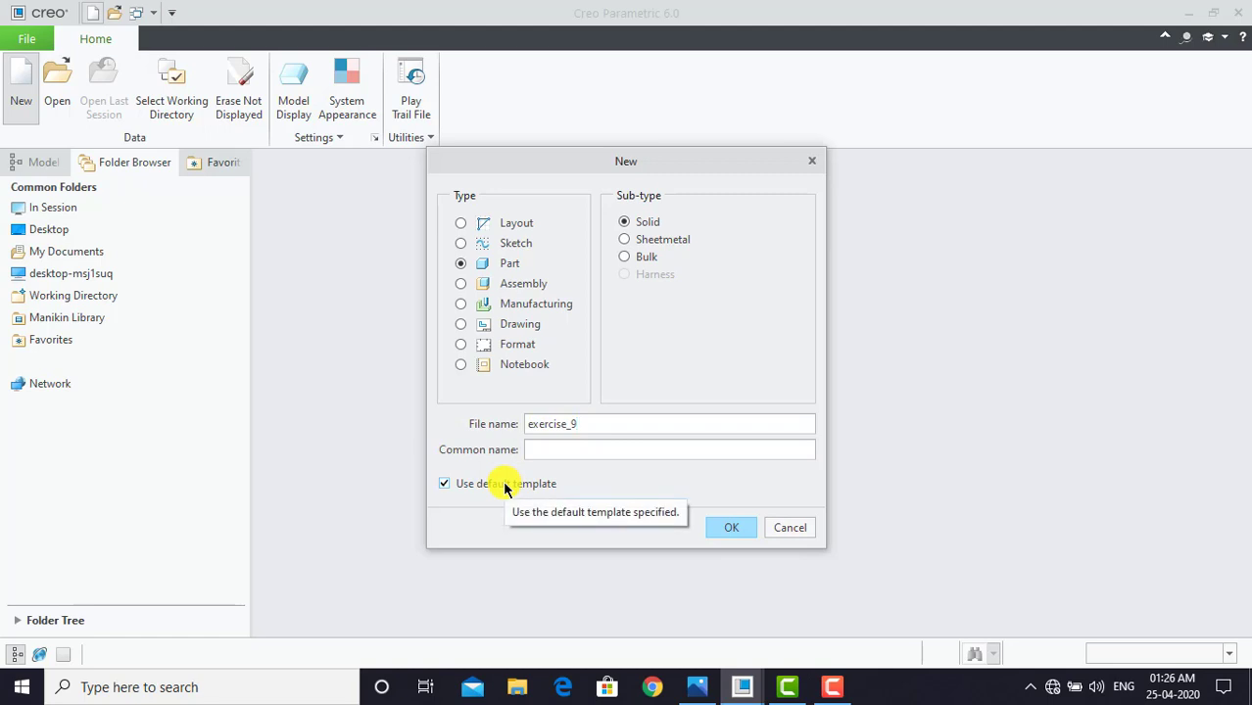
left_click(504, 486)
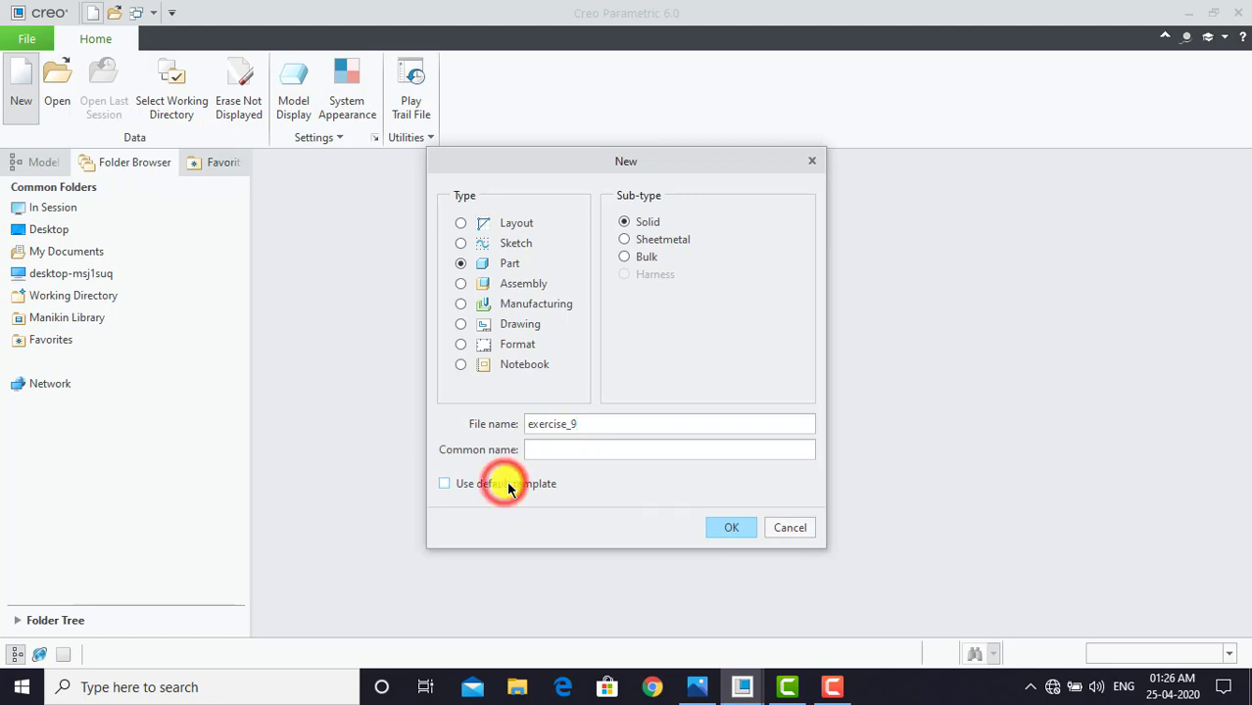
left_click(720, 528)
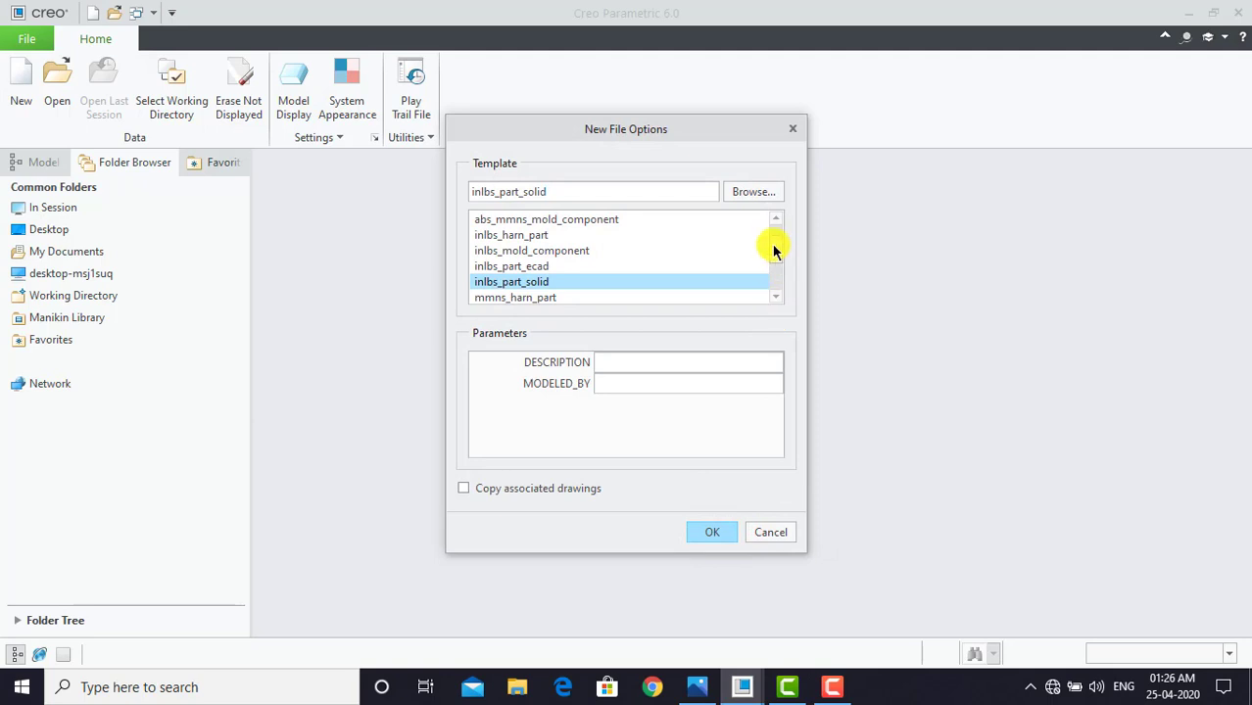
left_click_drag(773, 245, 774, 274)
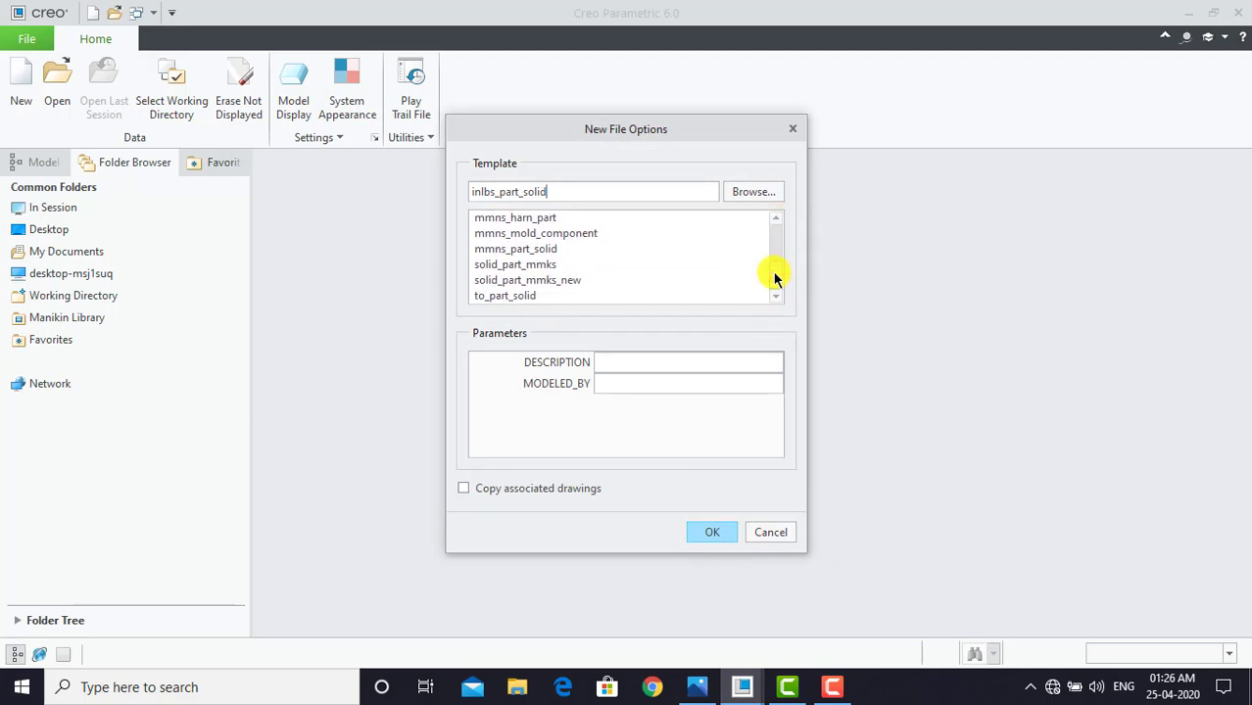
left_click(530, 265)
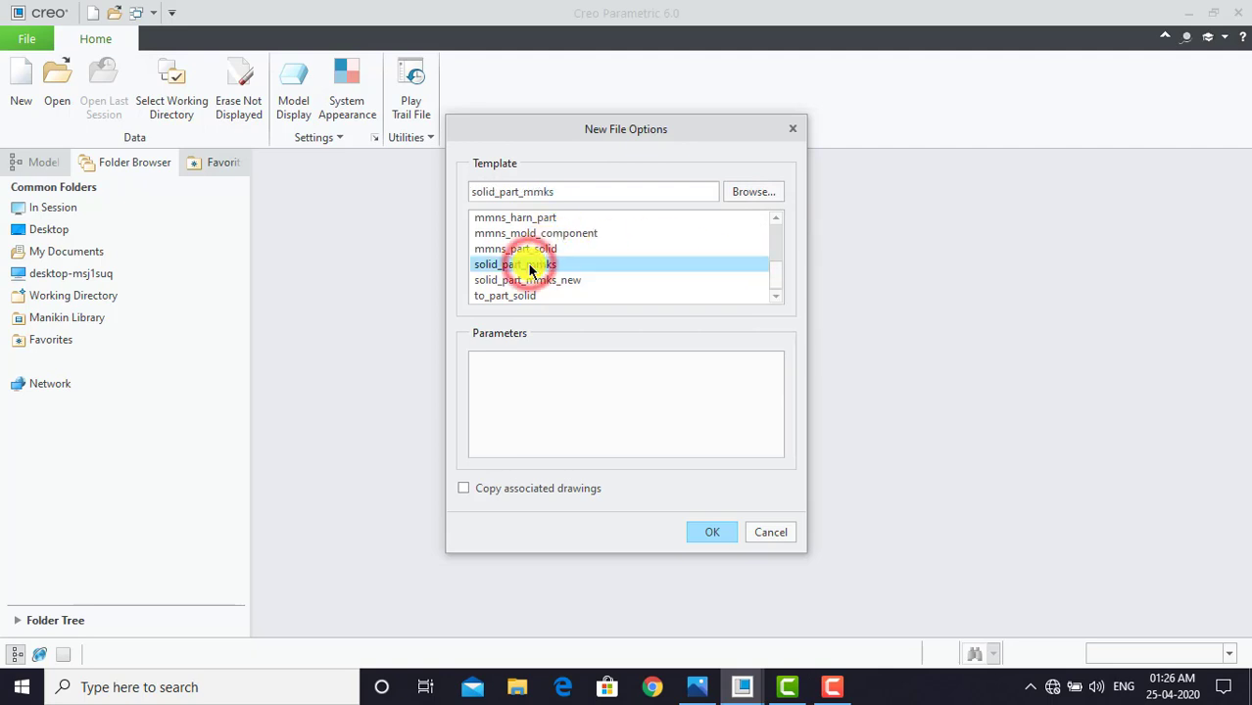
left_click(702, 523)
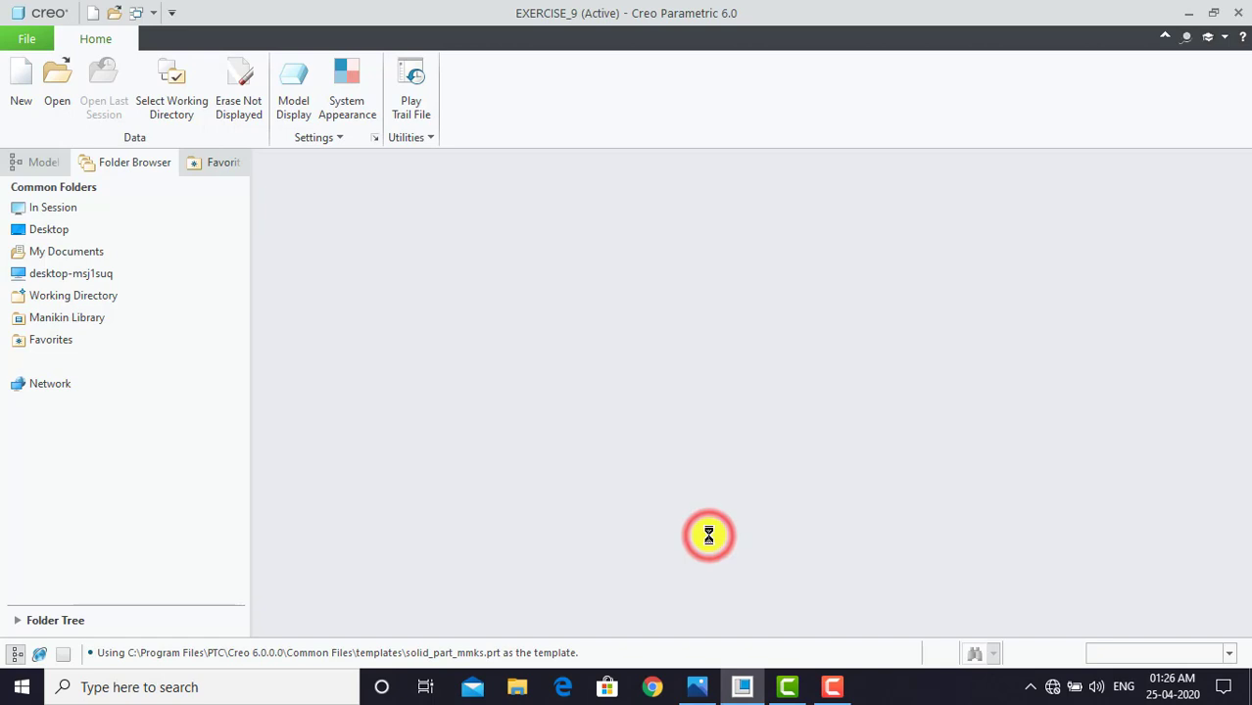
left_click(569, 380)
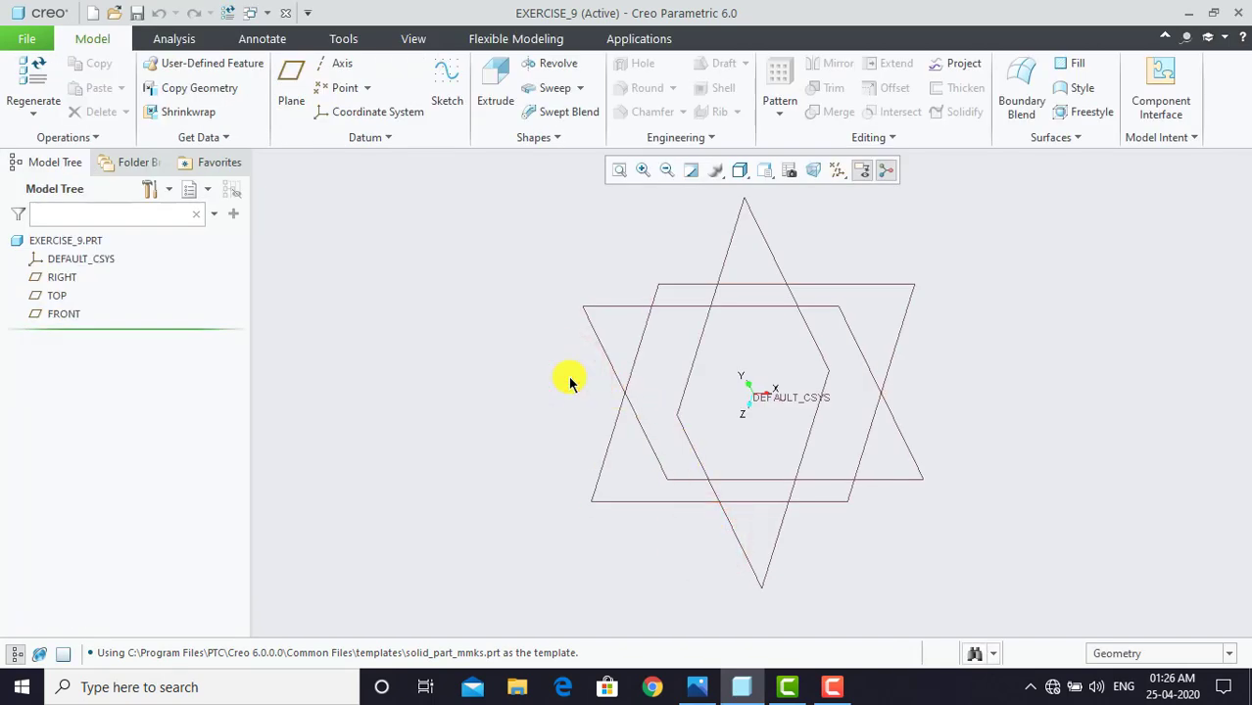
left_click(699, 688)
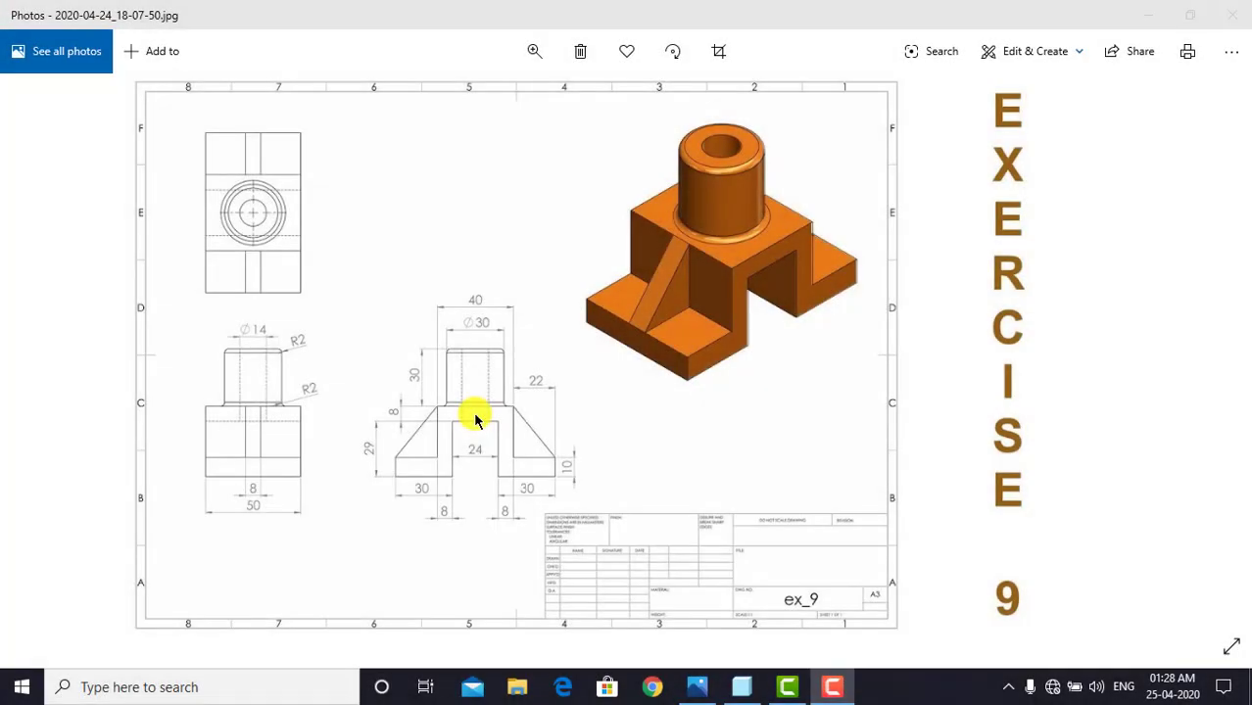
left_click(741, 687)
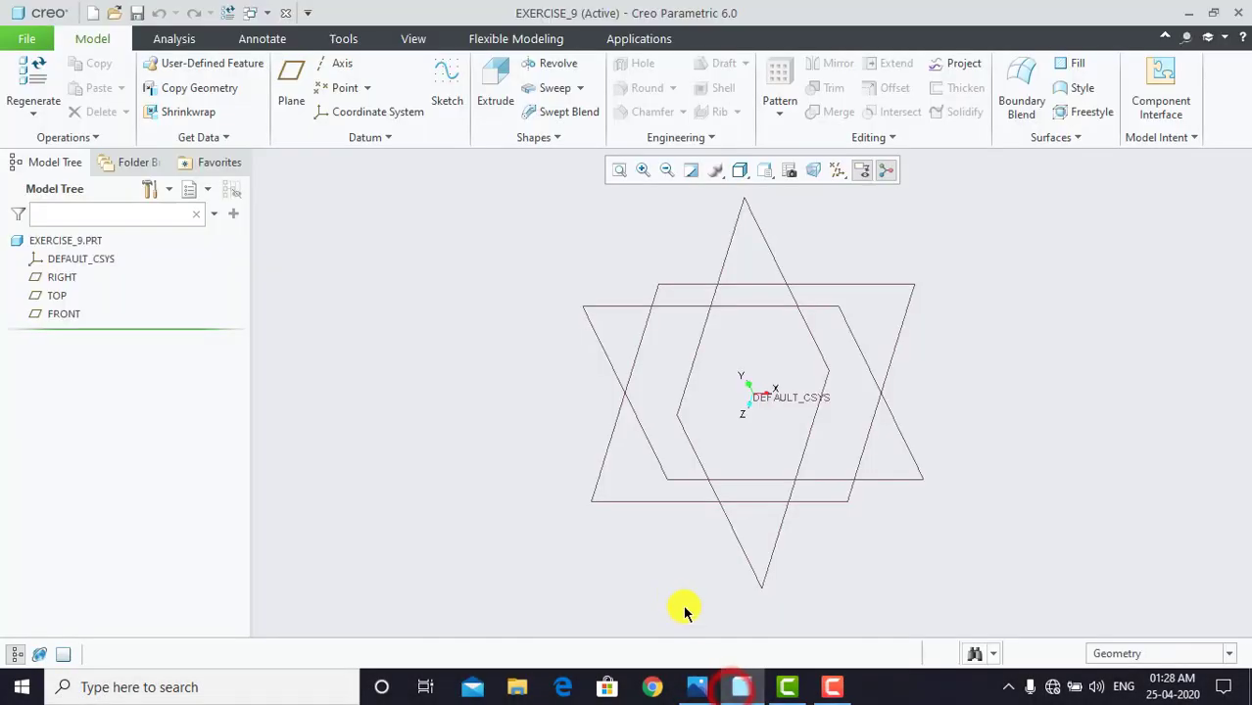
Start a sketch on the FRONT plane, viewed straight on.
left_click(448, 95)
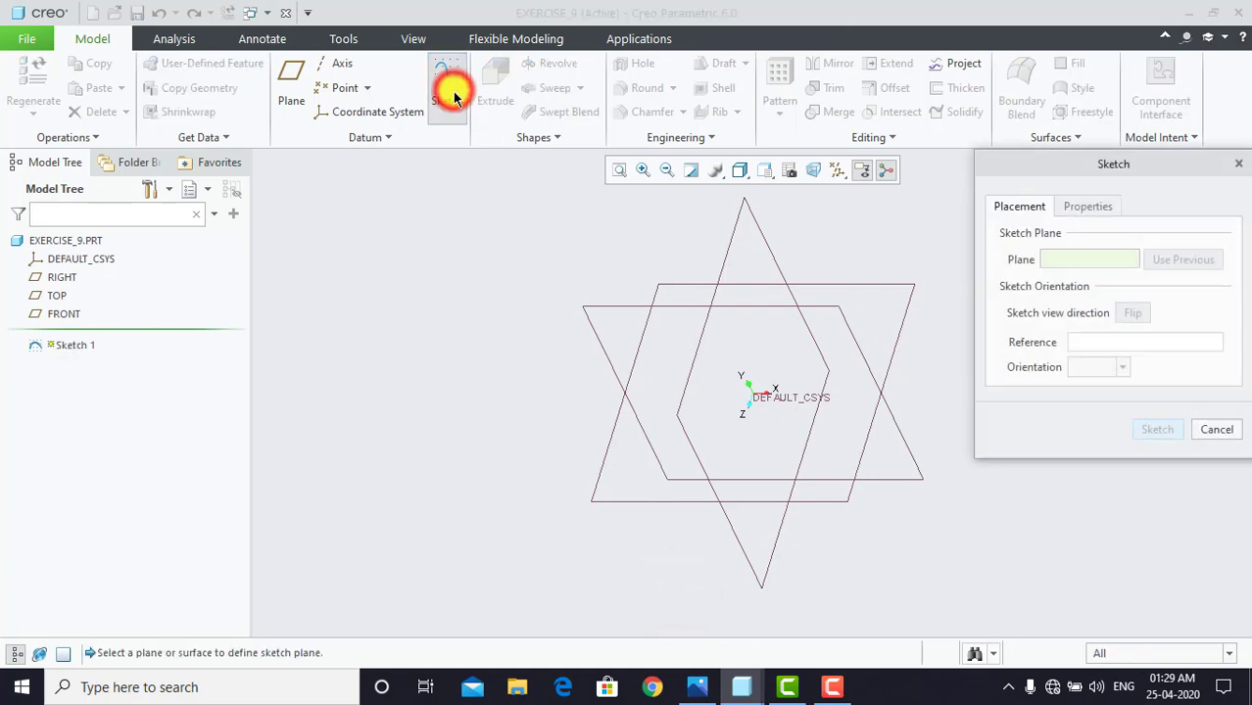
left_click(589, 327)
left_click(1147, 431)
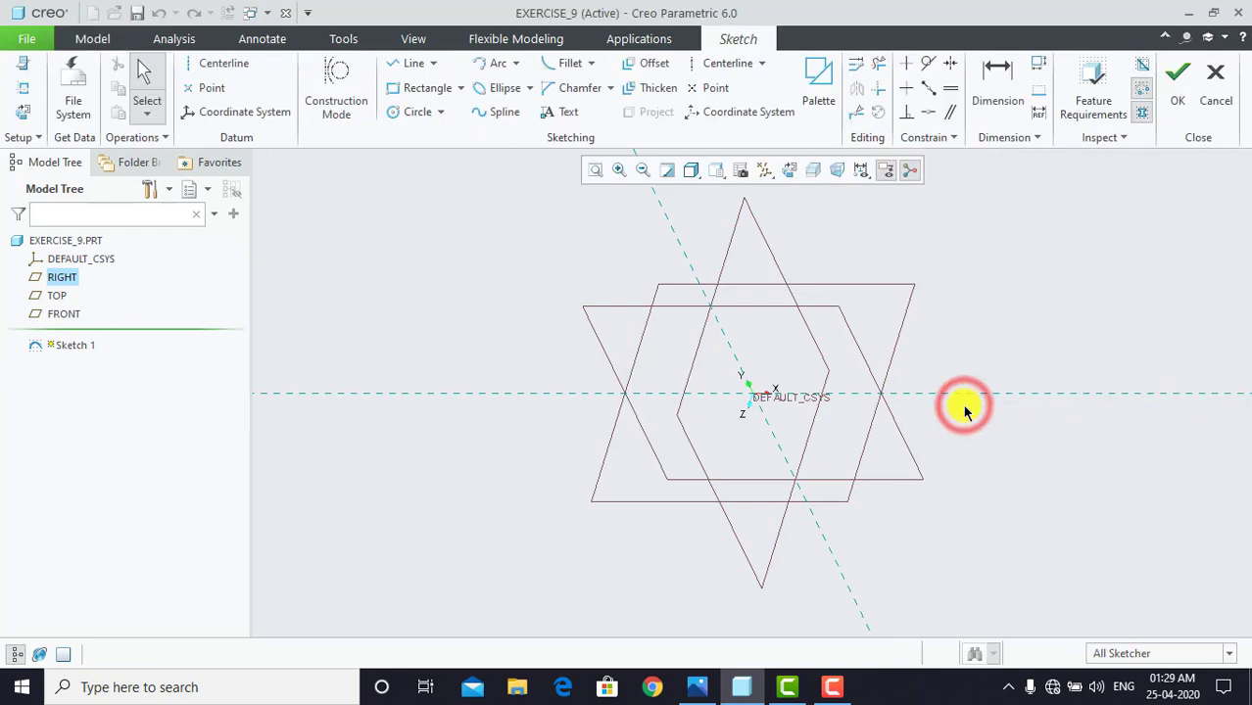
left_click(790, 170)
scroll(804, 301, "down", 2)
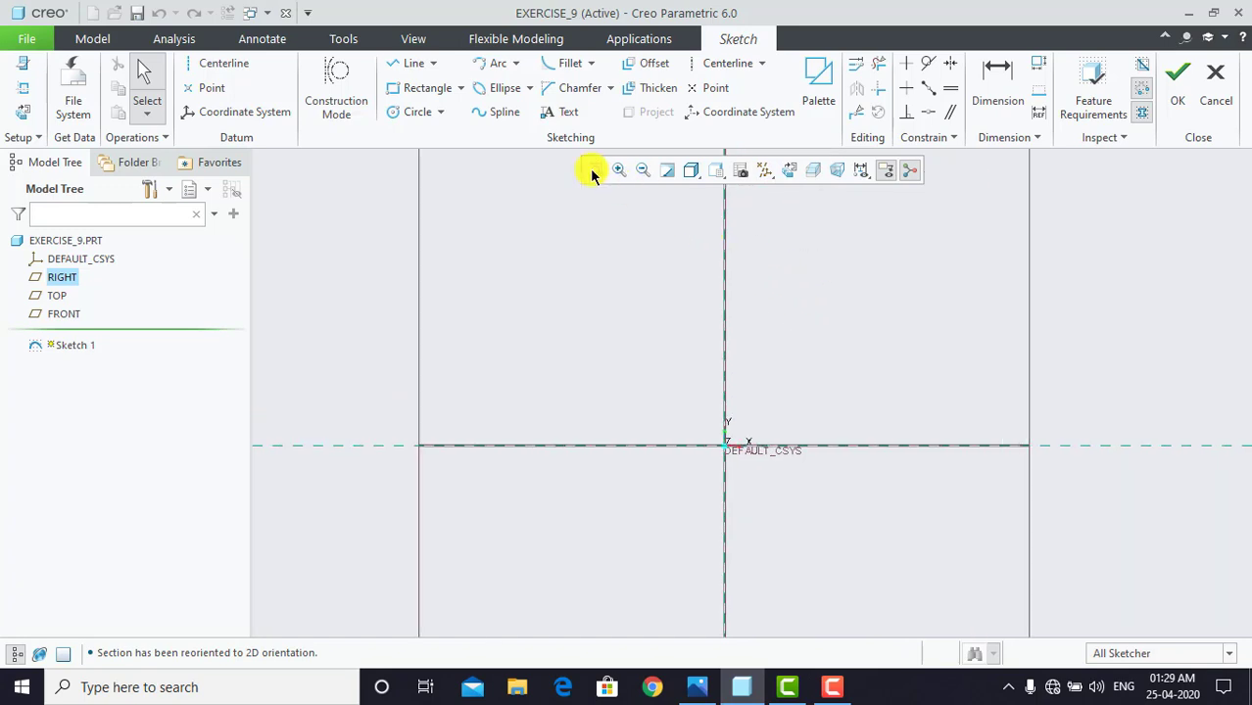
Draw a vertical centerline along the vertical axis through the origin.
left_click(204, 63)
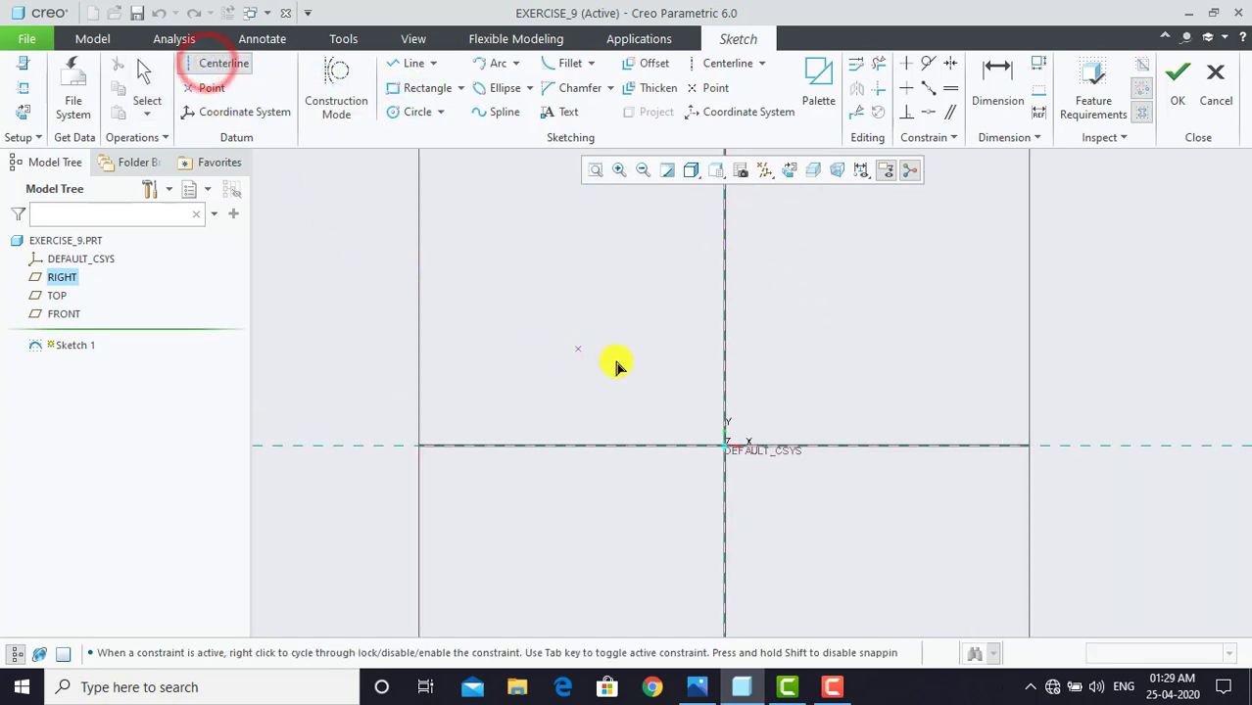
left_click(726, 359)
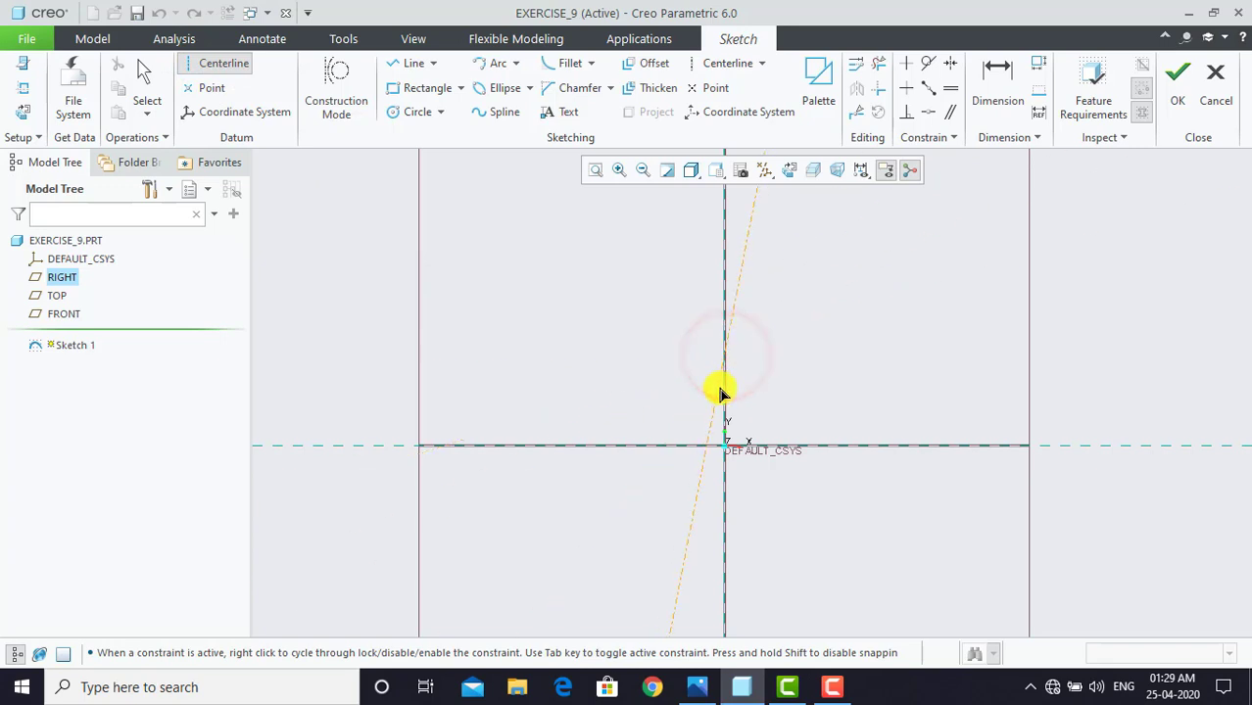
left_click(724, 395)
middle_click(742, 395)
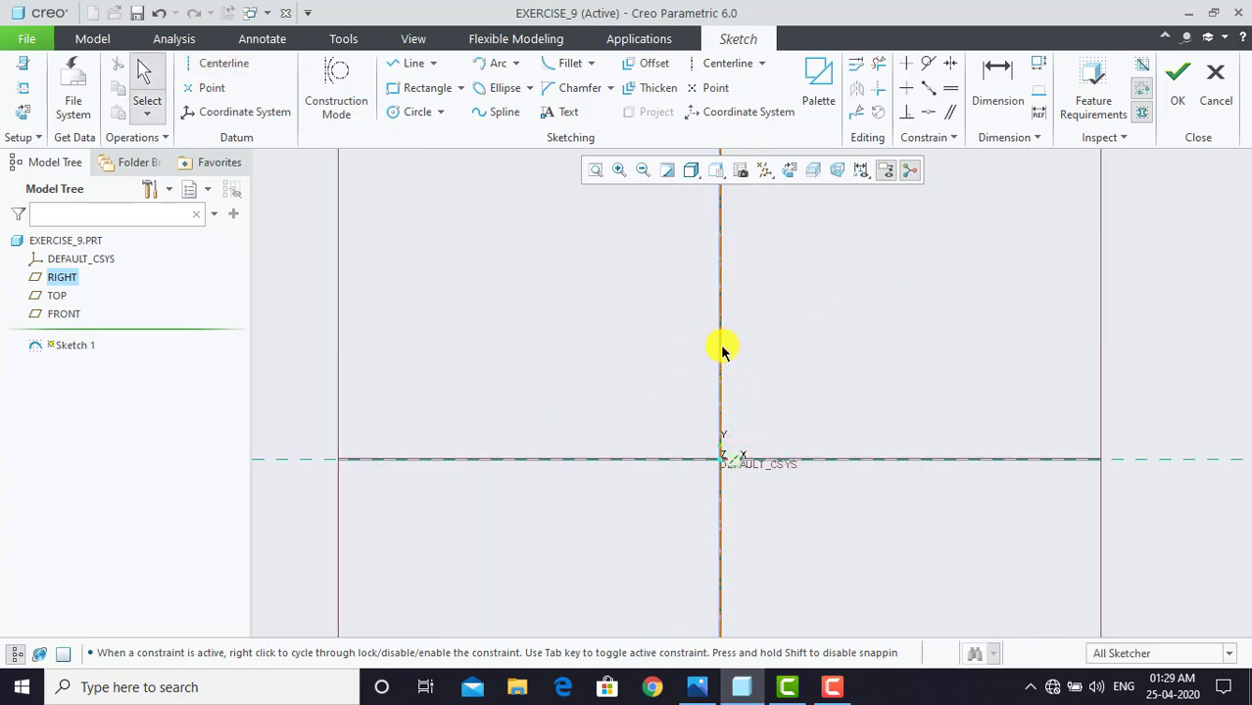
left_click(412, 63)
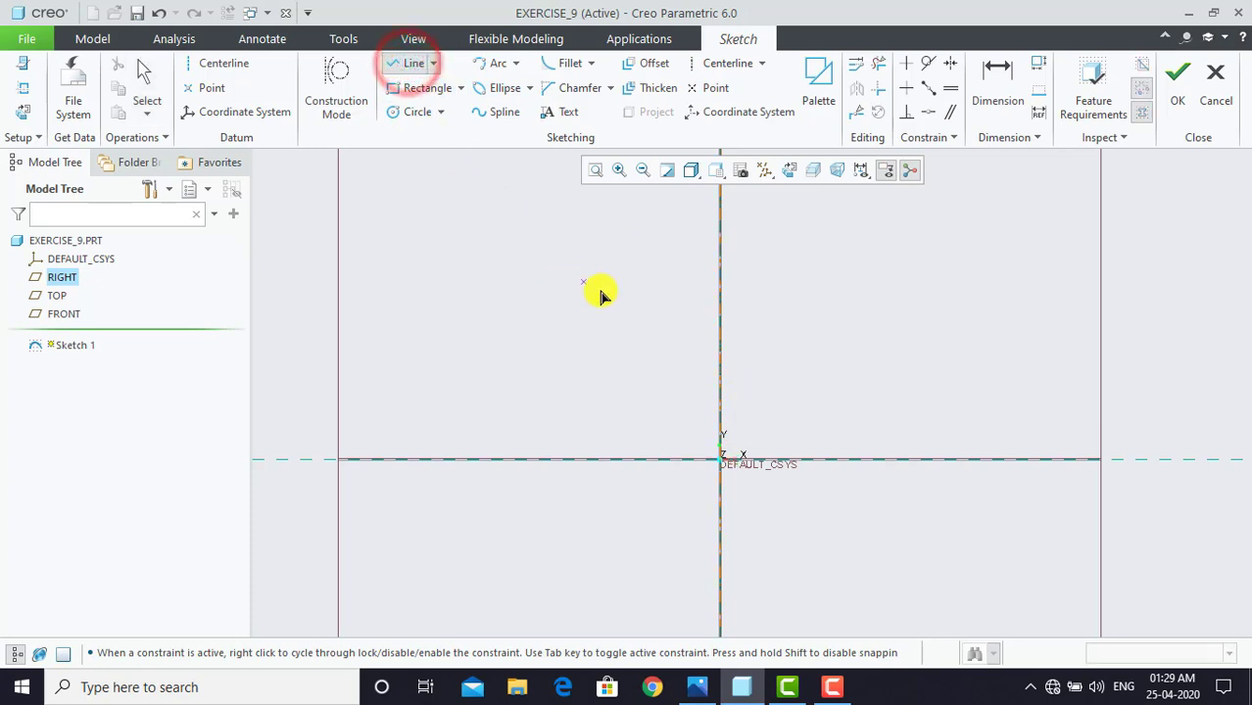
Sketch an L-shaped profile of three lines from the vertical axis down to the horizontal axis.
left_click(720, 265)
left_click(794, 264)
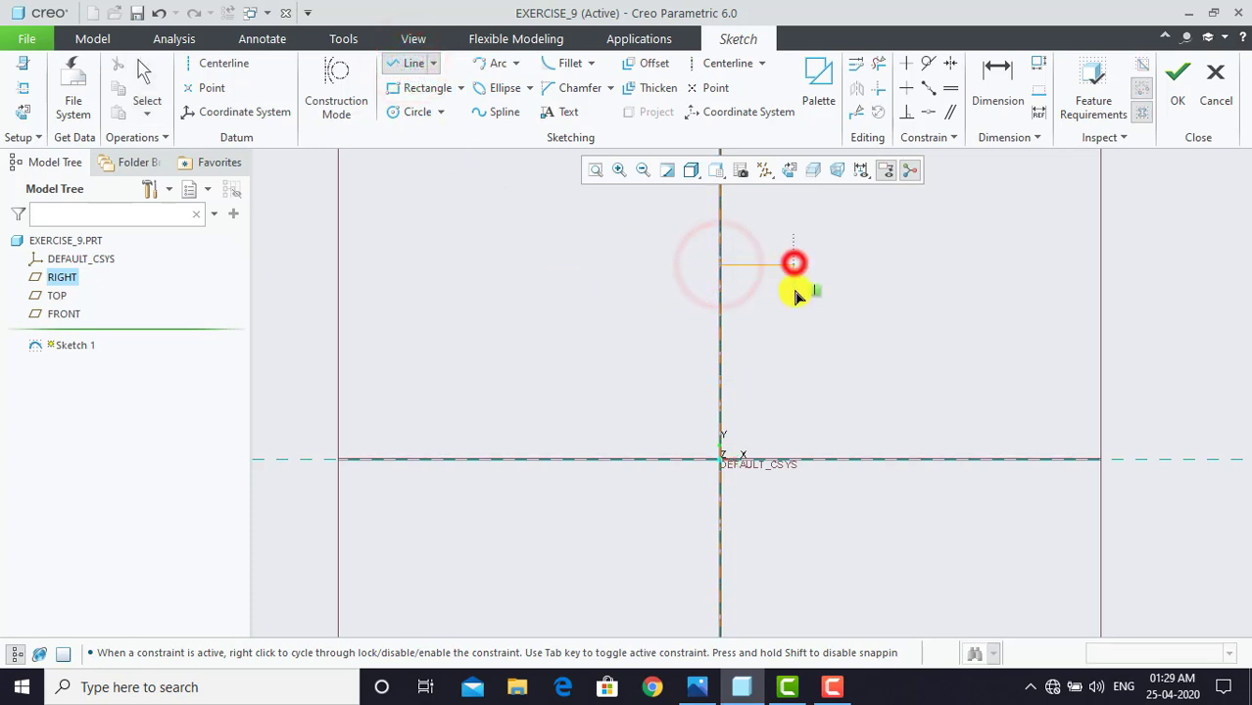
left_click(795, 461)
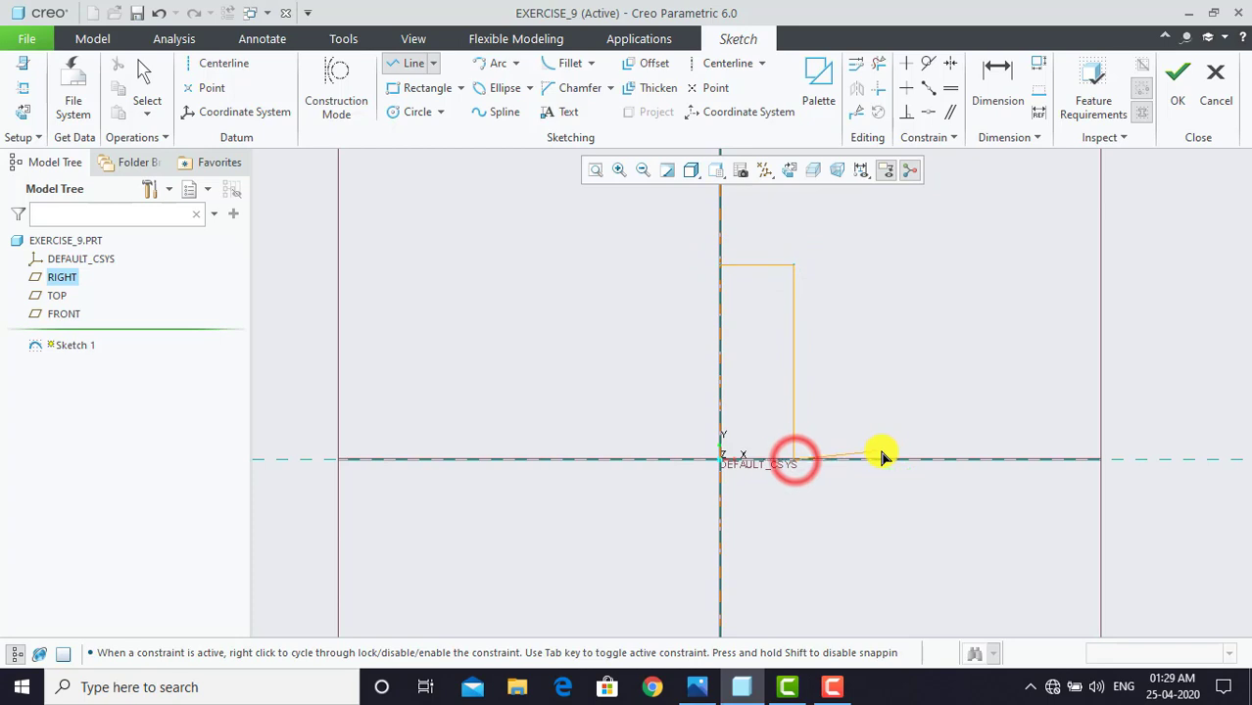
left_click(898, 461)
middle_click(852, 479)
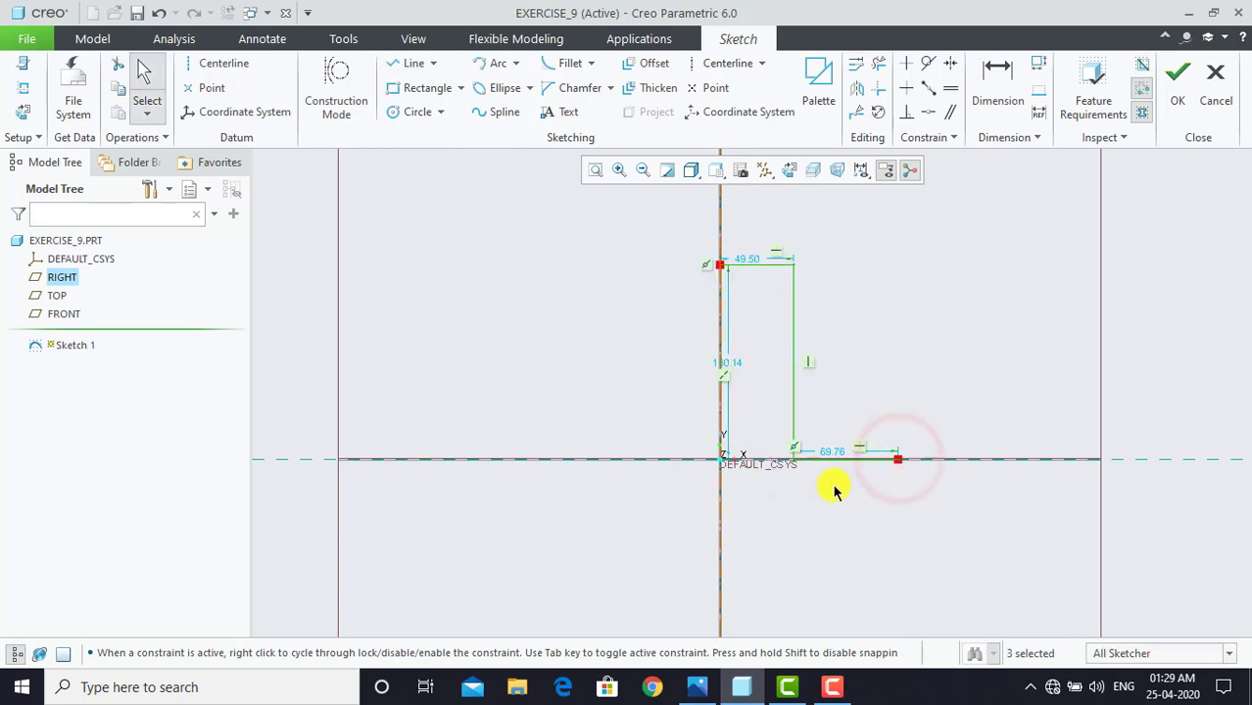
scroll(834, 490, "down", 1)
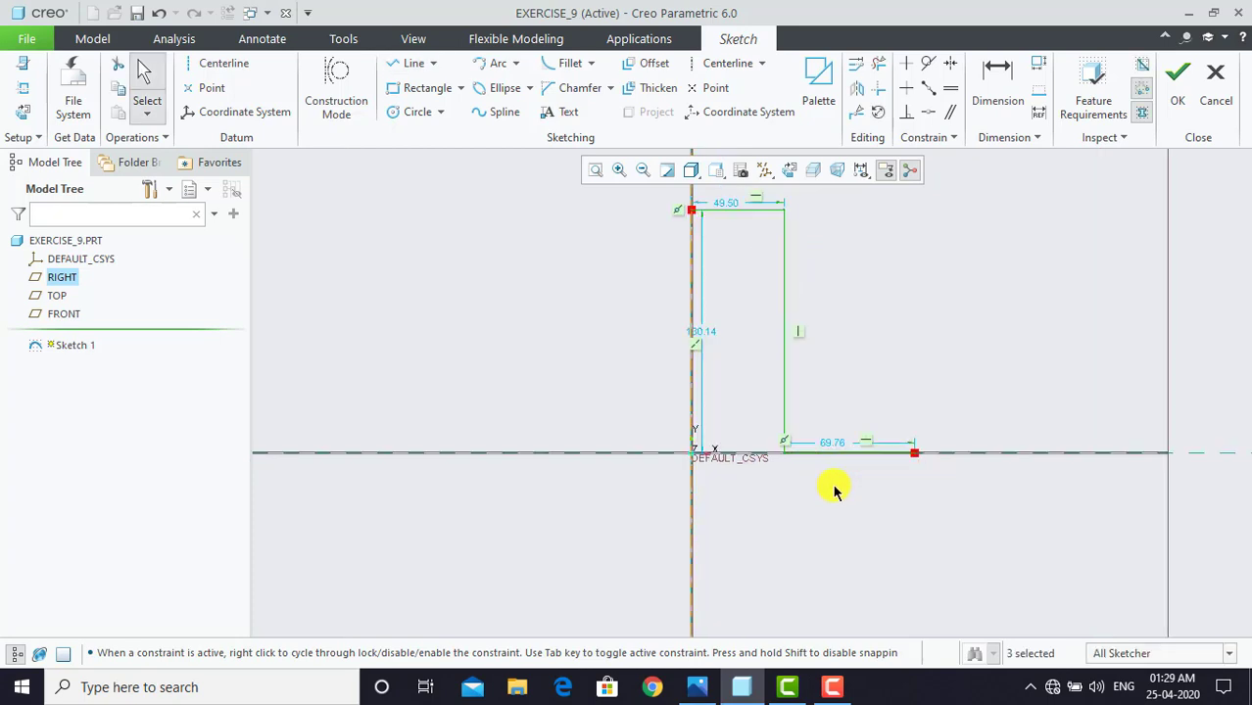
After checking the Exercise 9 drawing, set the bottom length to 30 and height to 30.
left_click(697, 686)
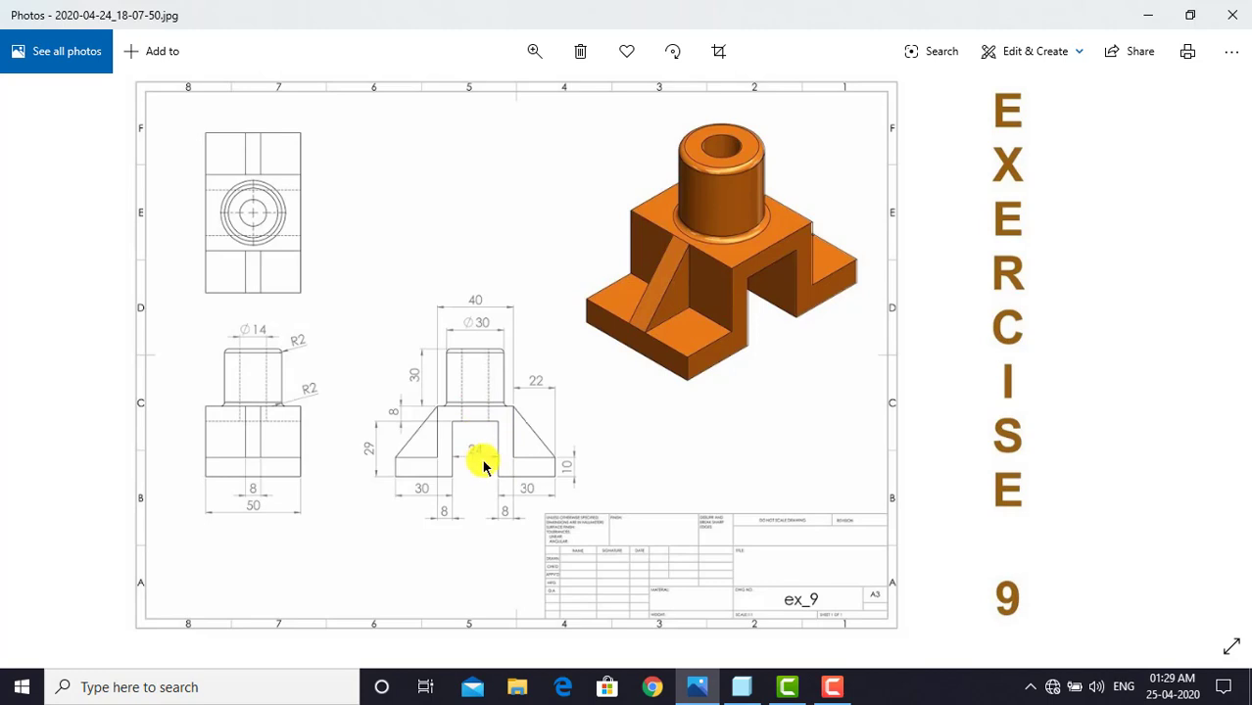
left_click(744, 687)
left_click(796, 549)
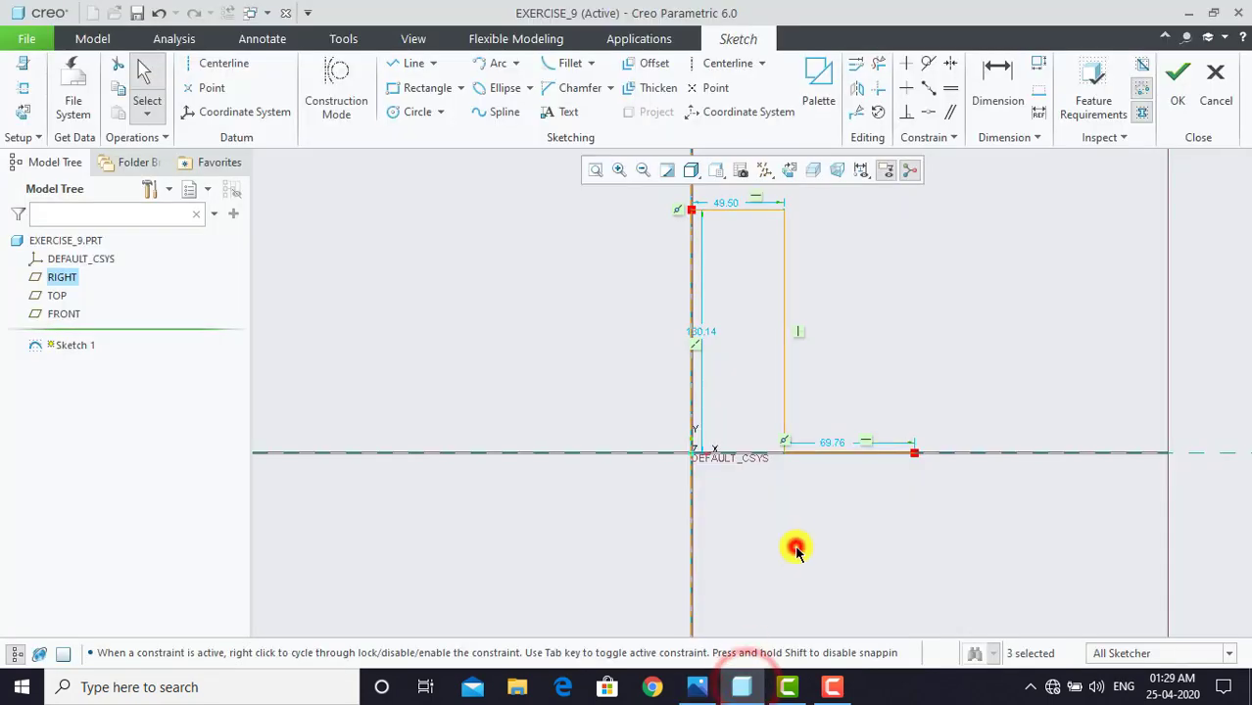
left_click(825, 446)
type("30")
key("Return")
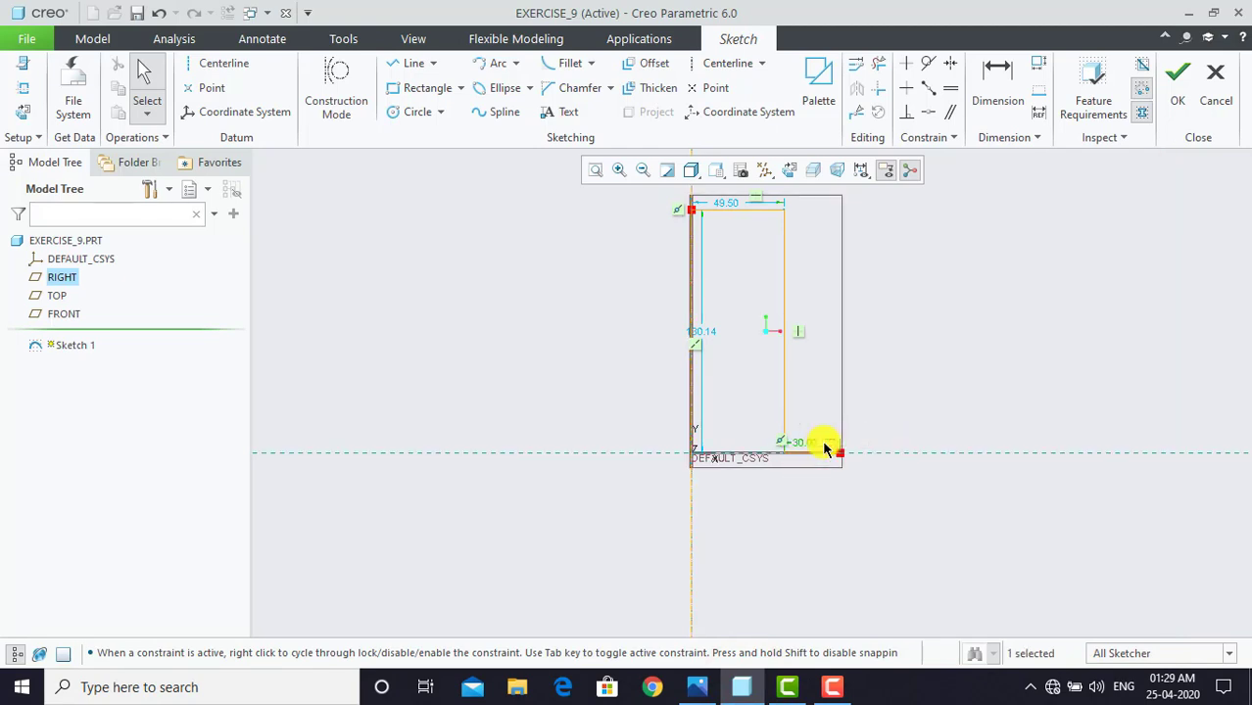
left_click(735, 386)
left_click(709, 333)
type("30")
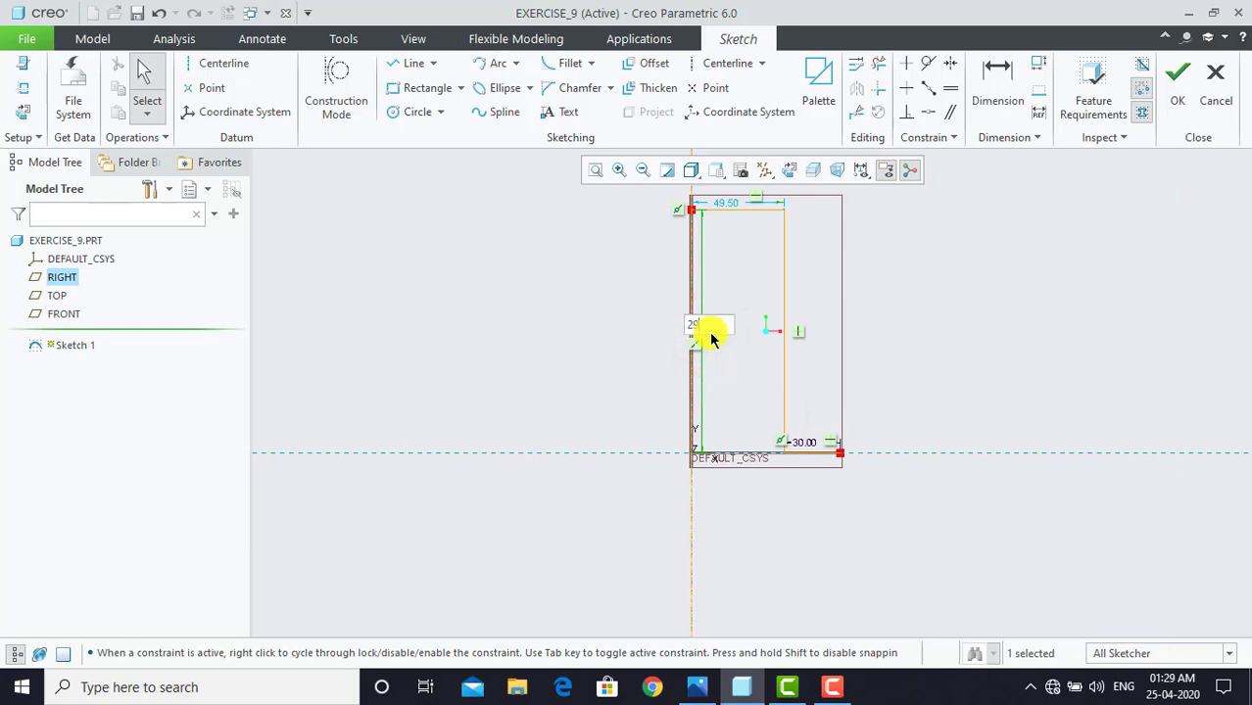
key("Return")
Change the top width dimension to 25 and bring up the reference drawing again.
left_click(710, 333)
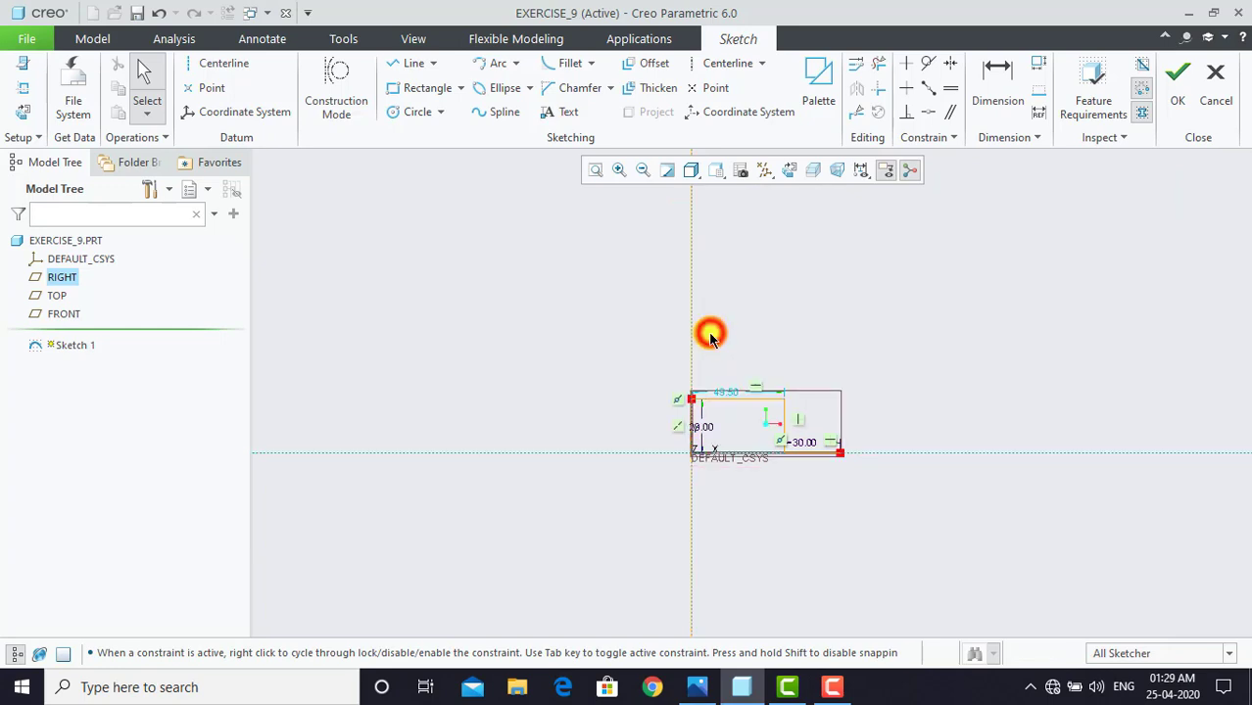
double_click(727, 392)
type("25")
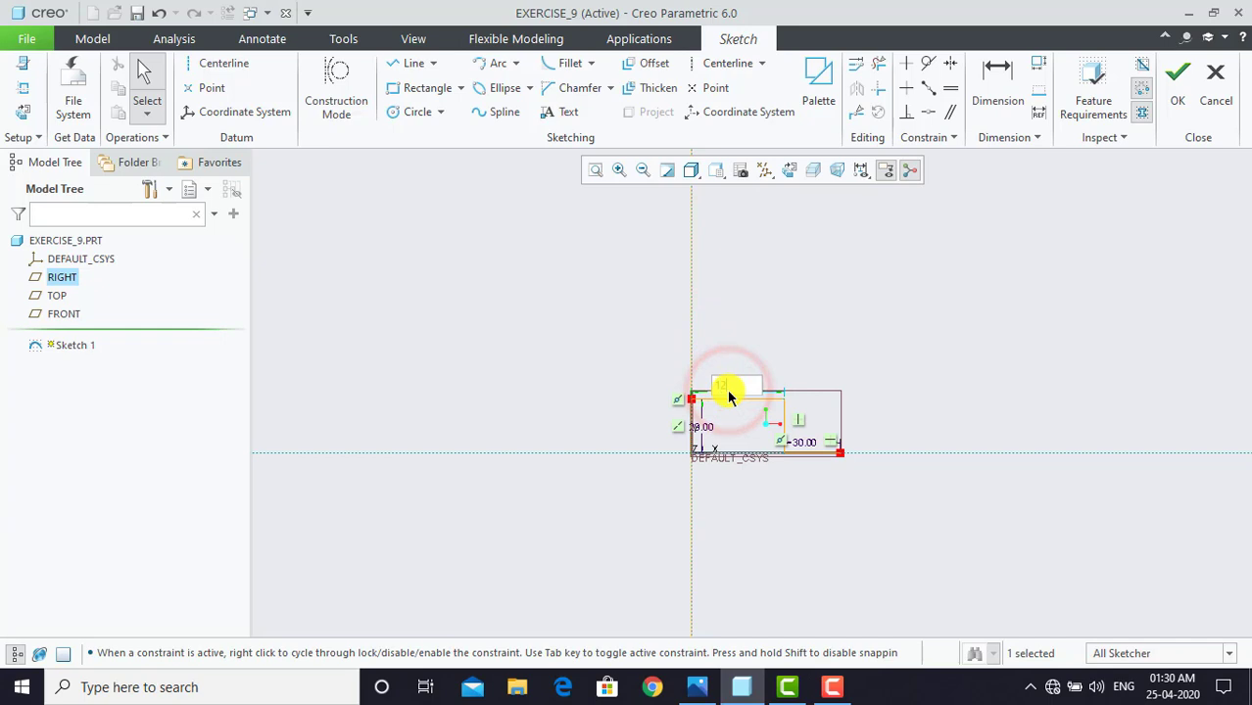
key("Return")
left_click(740, 369)
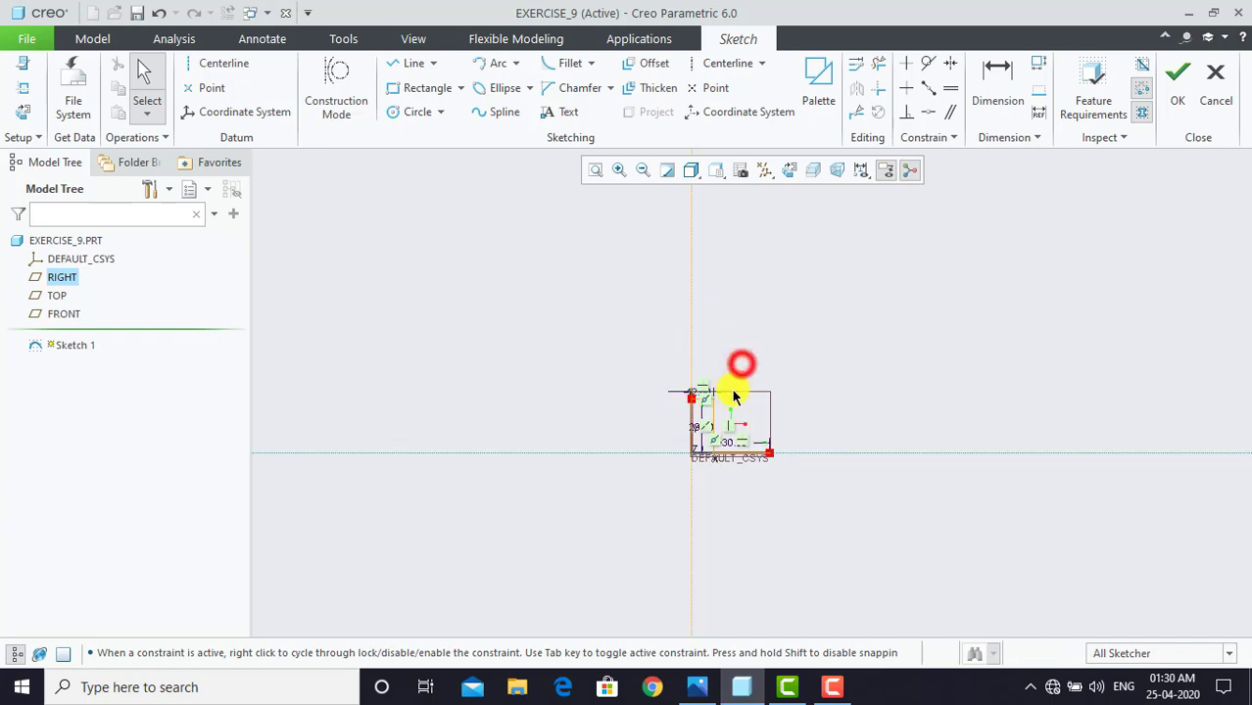
scroll(722, 422, "up", 4)
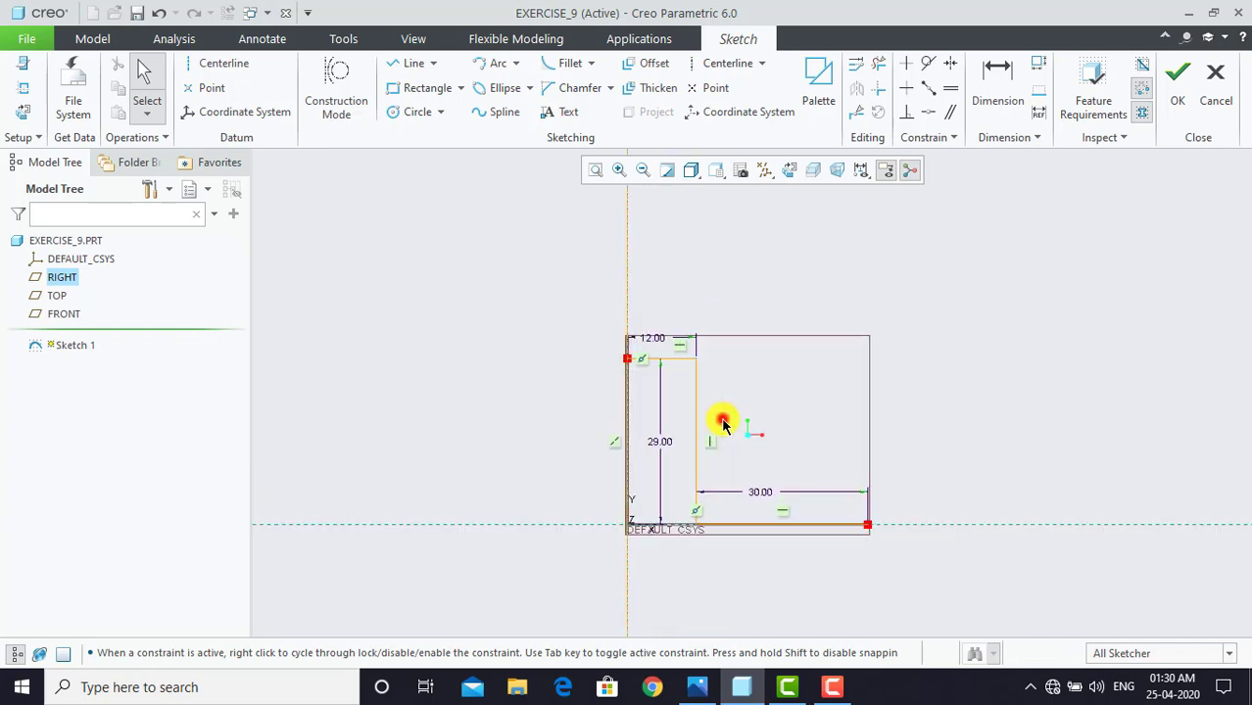
scroll(722, 421, "up", 2)
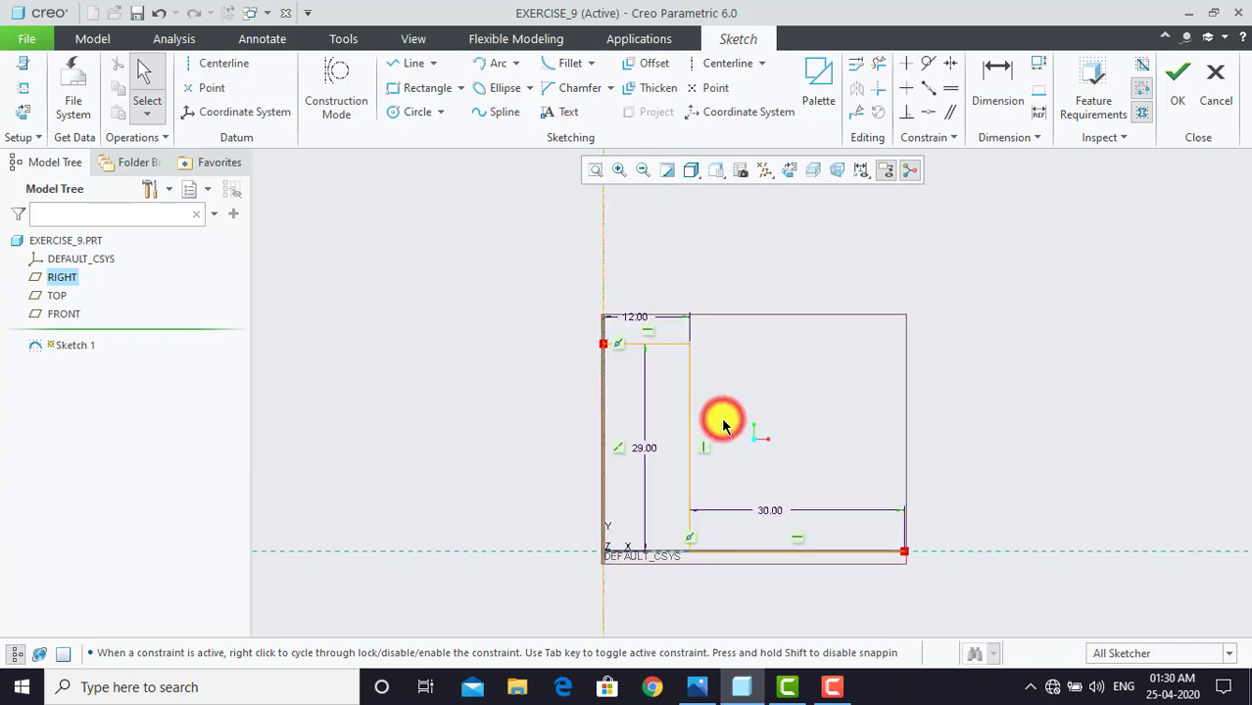
left_click(699, 689)
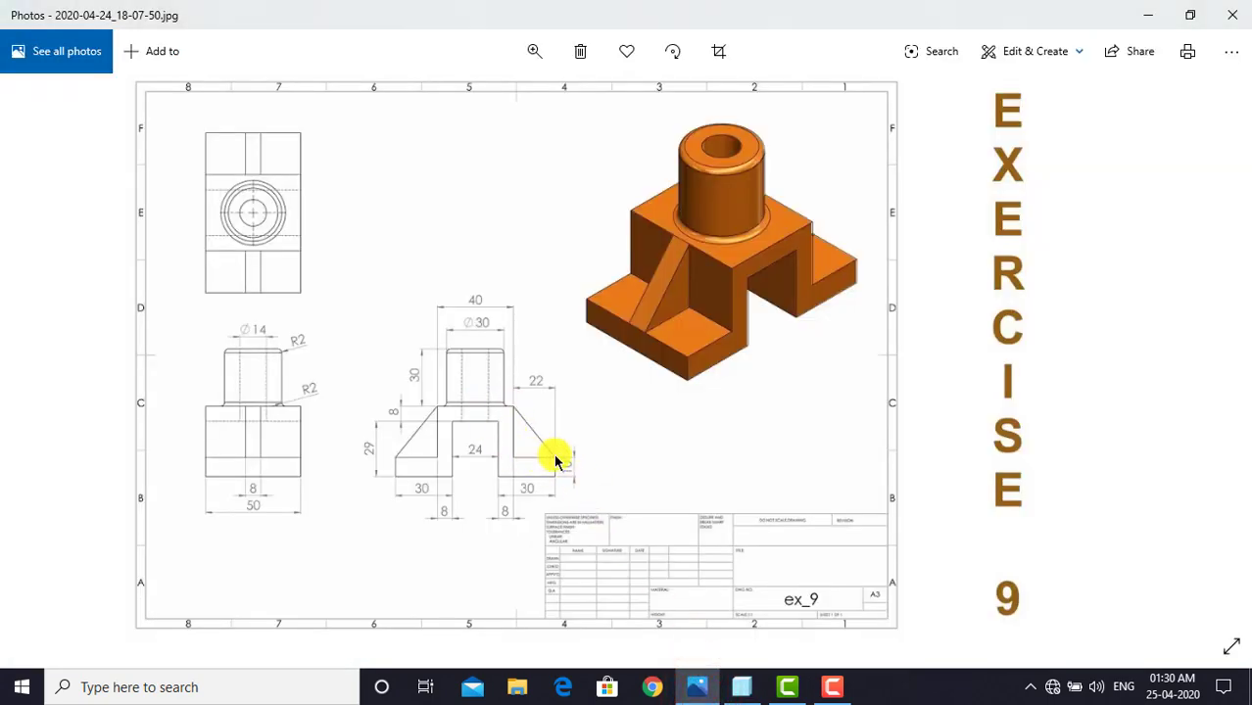
Sketch a four-line stepped outer outline around the L-shaped profile.
left_click(742, 686)
left_click(406, 63)
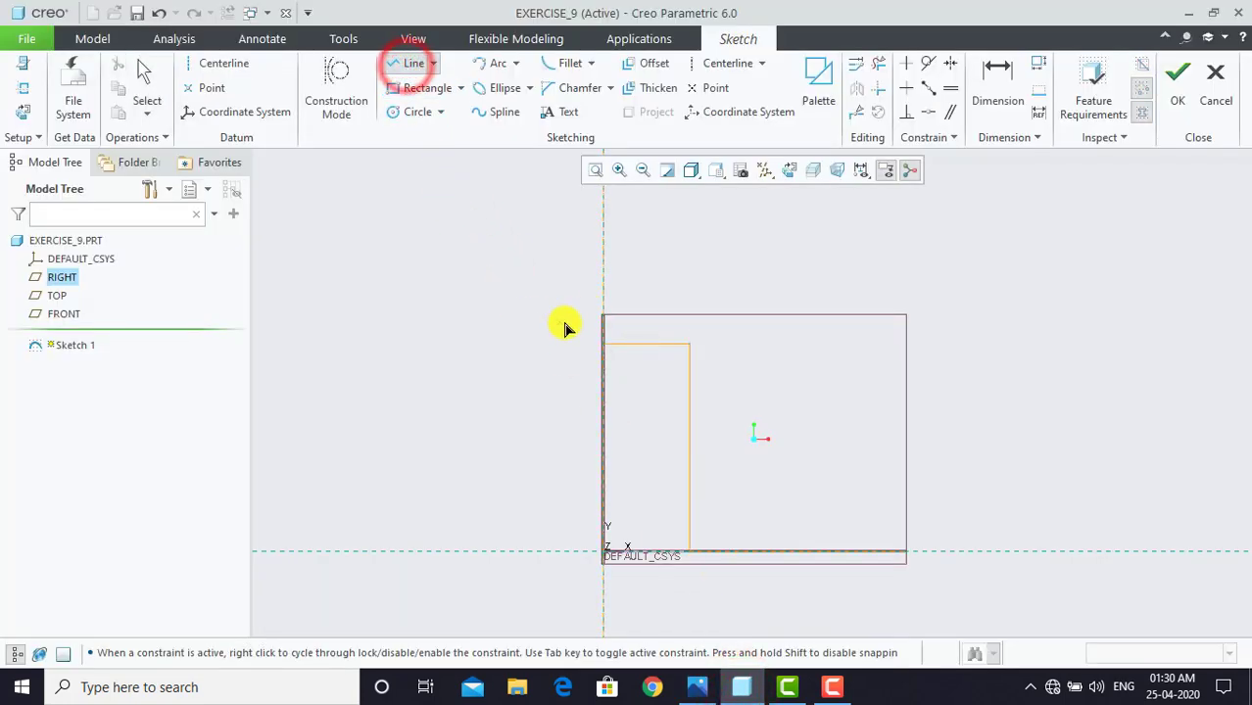
left_click(604, 296)
left_click(716, 295)
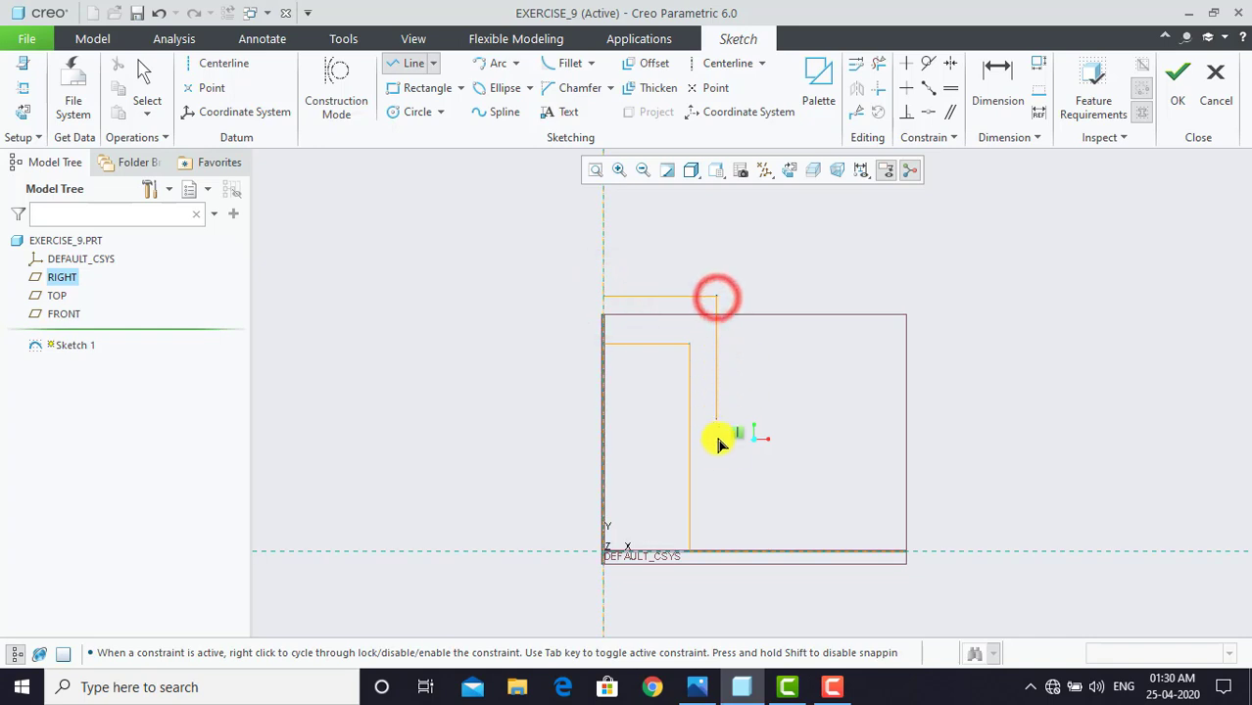
left_click(717, 520)
left_click(904, 520)
left_click(904, 552)
middle_click(903, 548)
scroll(776, 493, "up", 2)
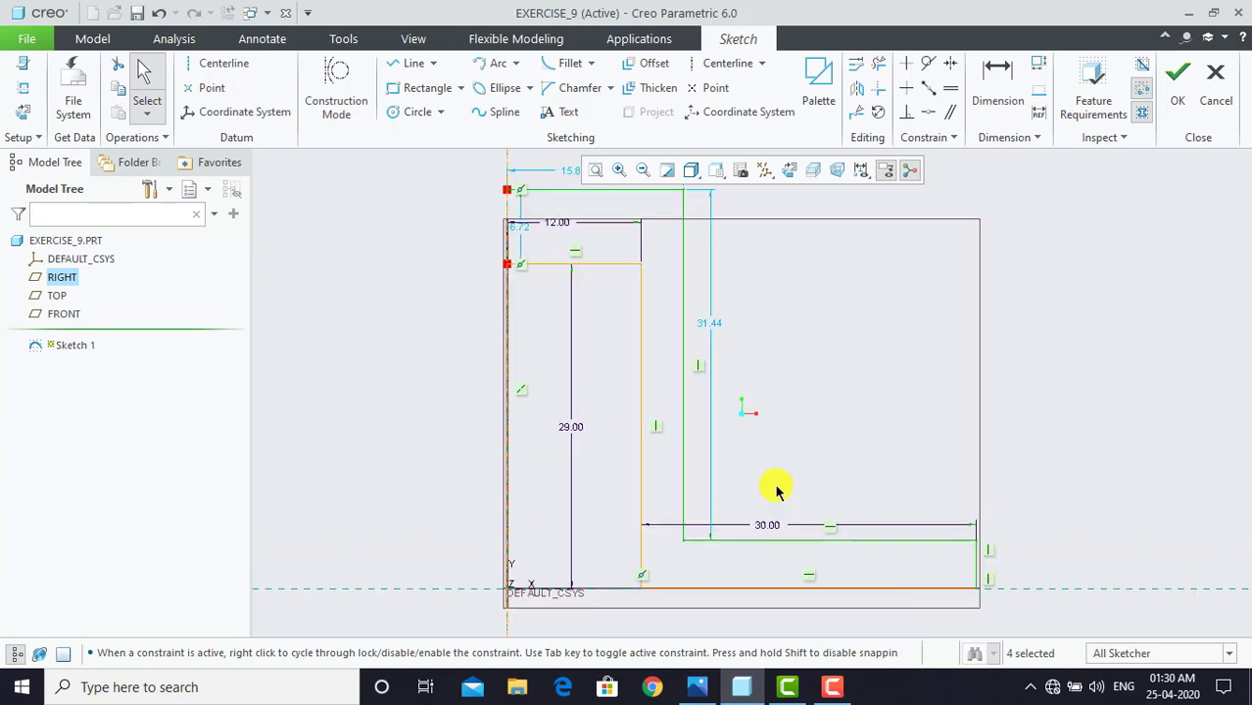
scroll(776, 493, "down", 1)
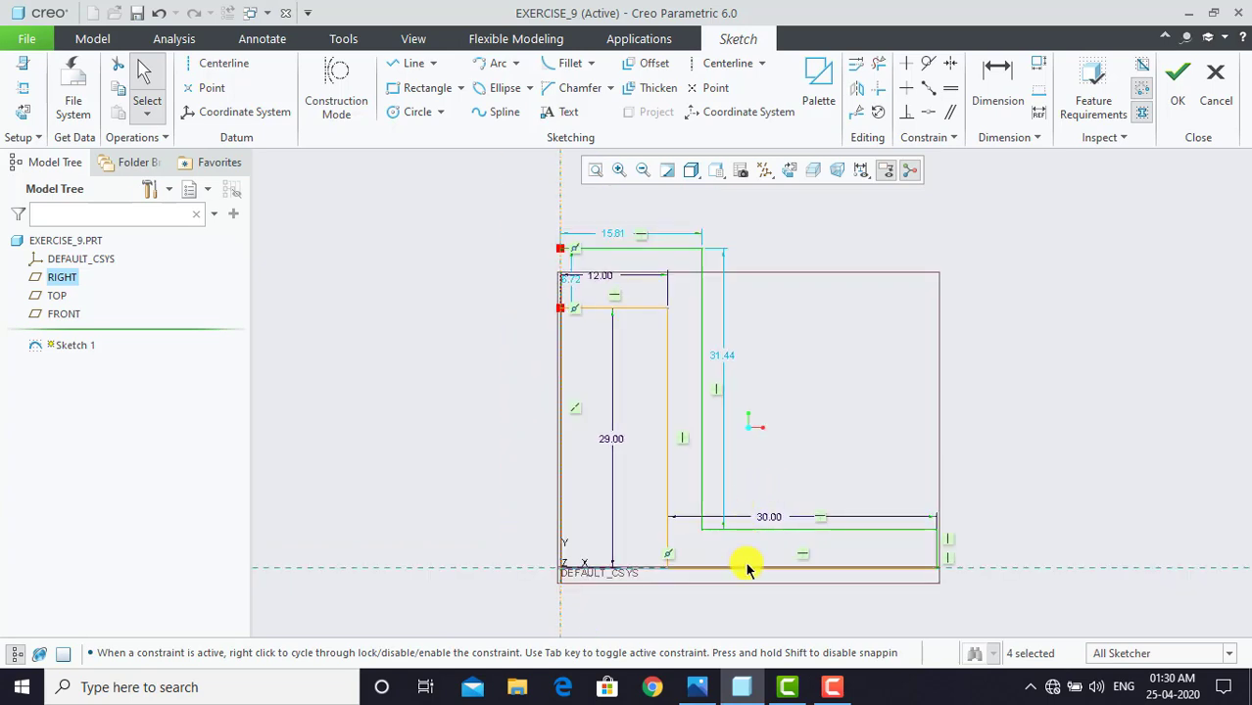
Compare the outline against the Exercise 9 reference drawing.
left_click(698, 686)
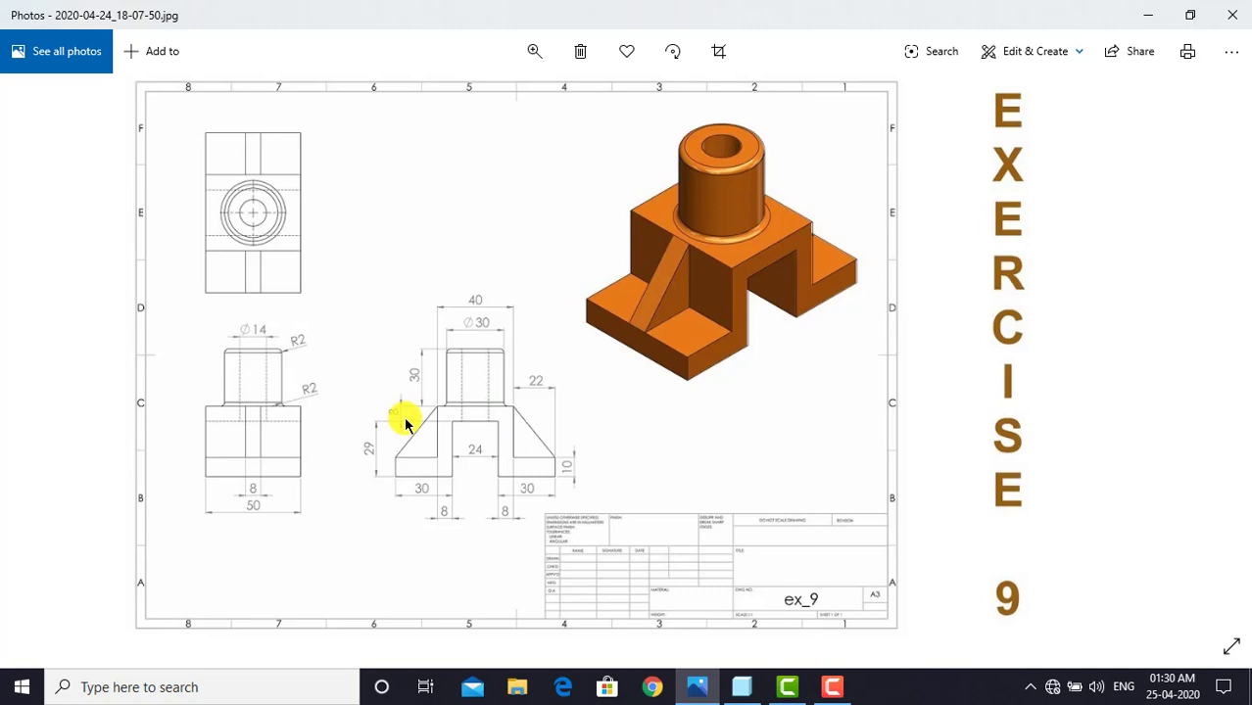
left_click(742, 687)
left_click(800, 463)
left_click(990, 100)
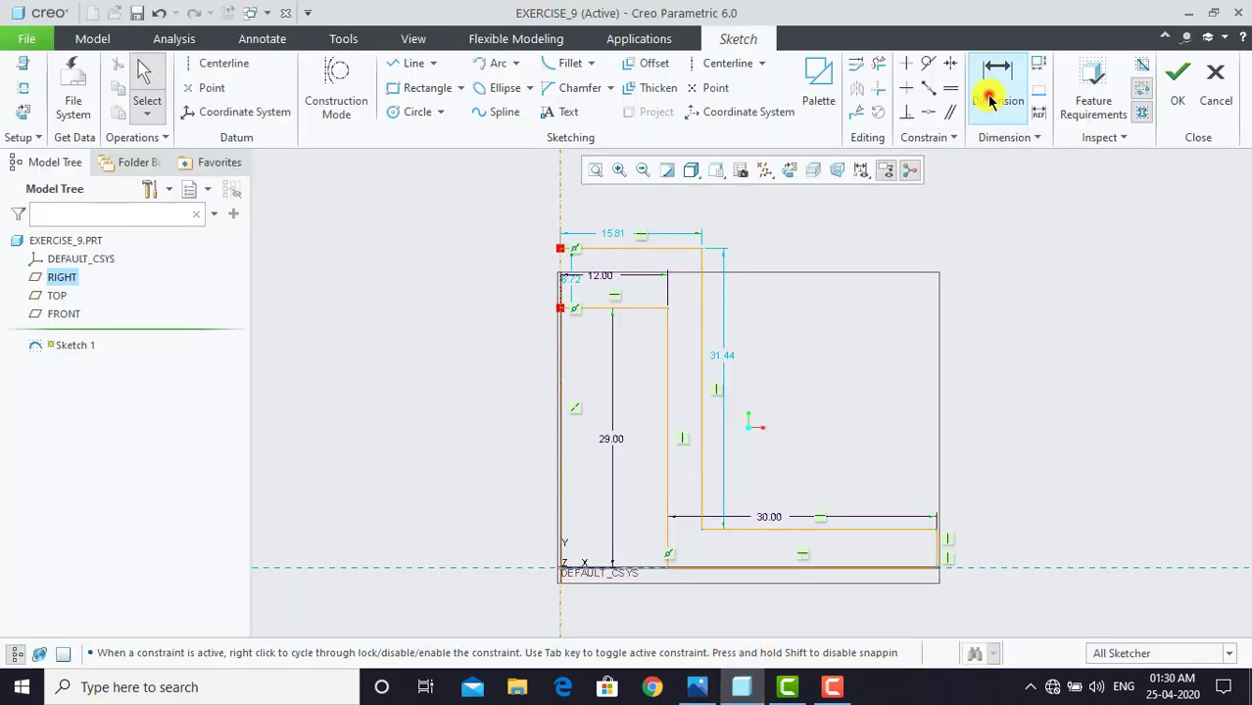
Dimension the right end height between the step line and base to 10.
left_click(852, 531)
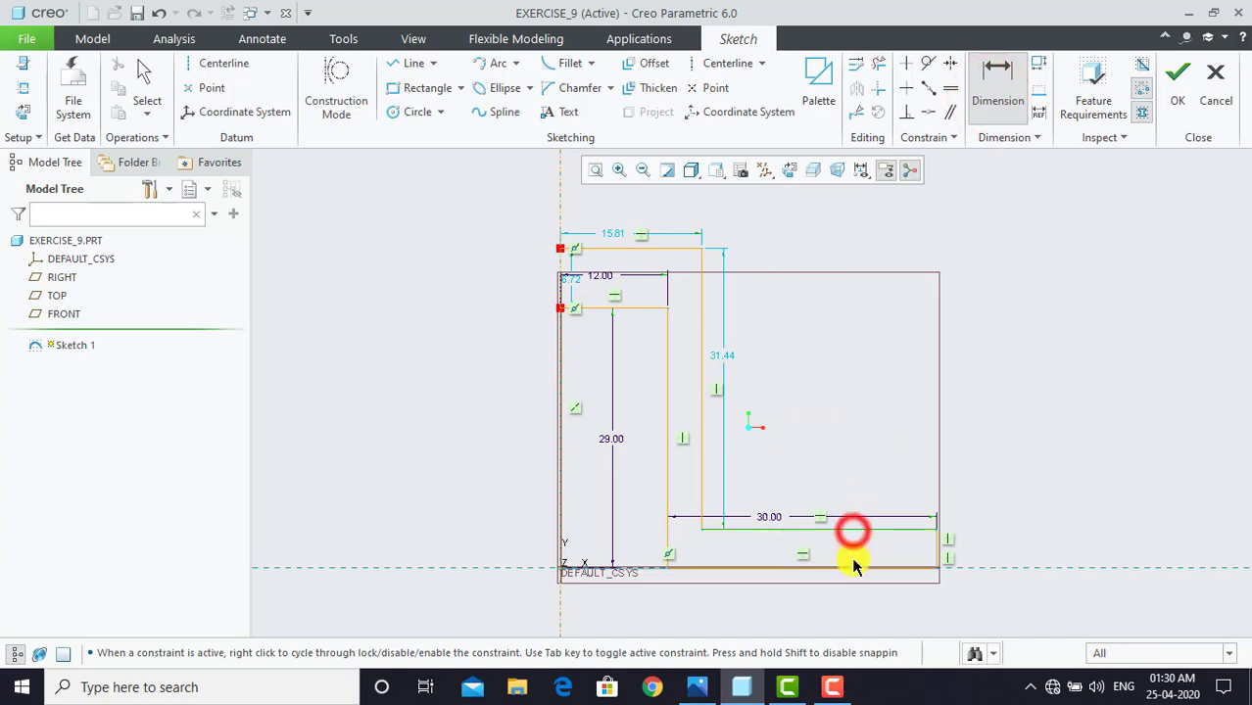
left_click(853, 566)
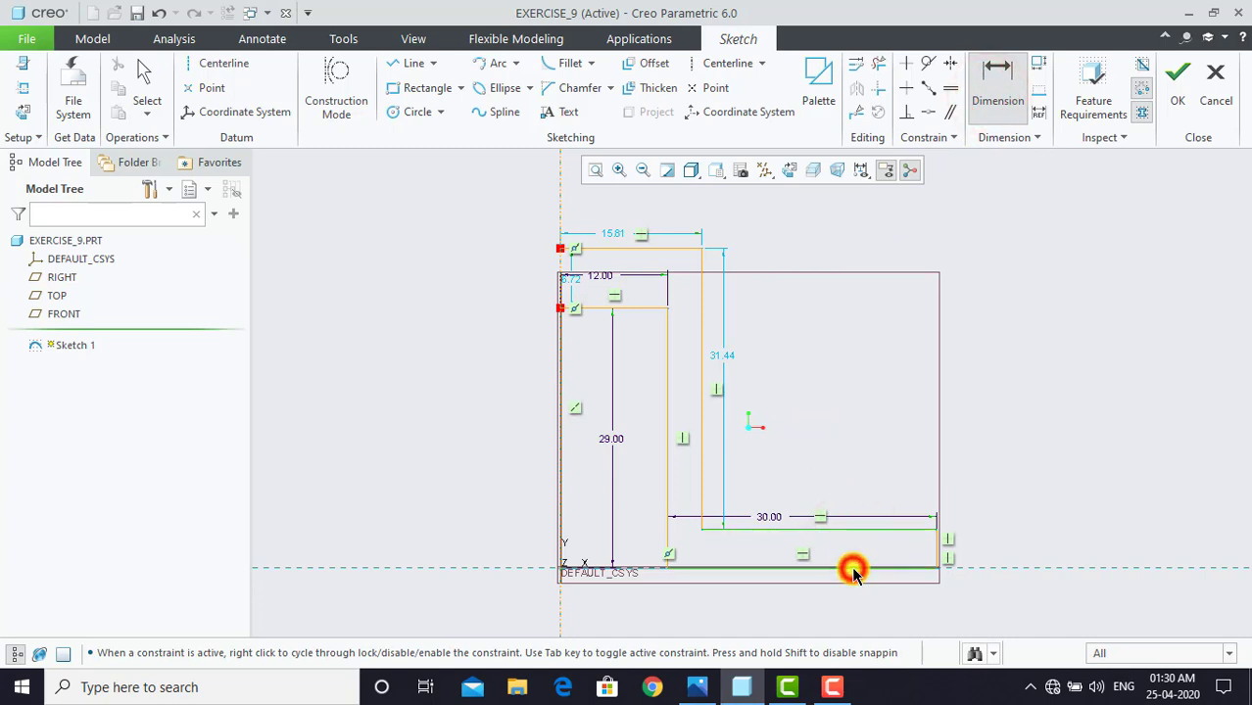
middle_click(972, 547)
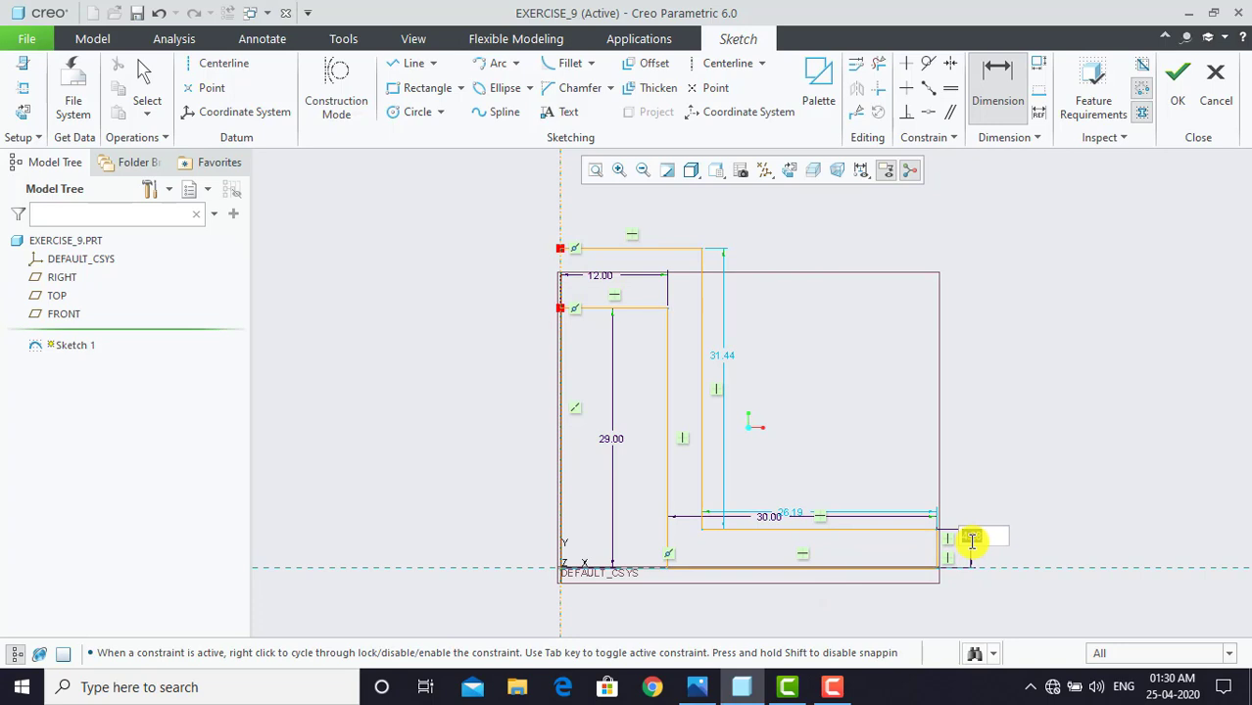
type("10")
key("Return")
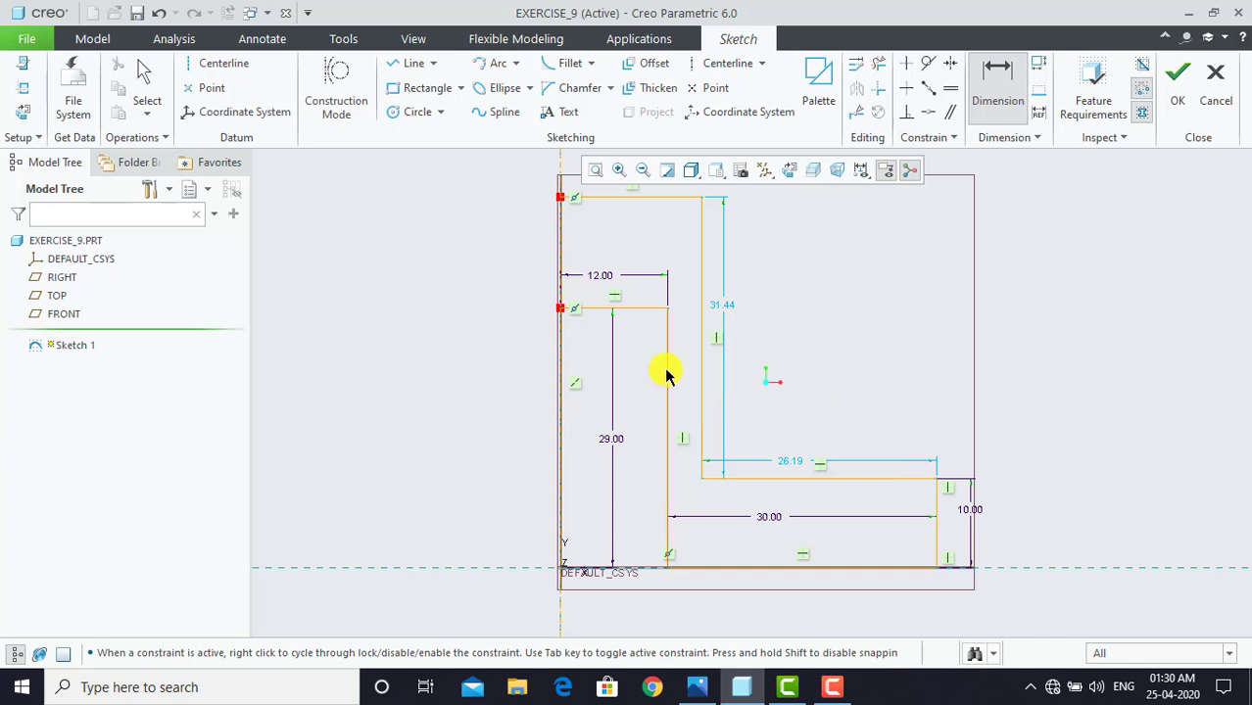
Set both the wall thickness and the top thickness dimensions to 8.
left_click(699, 364, "ctrl")
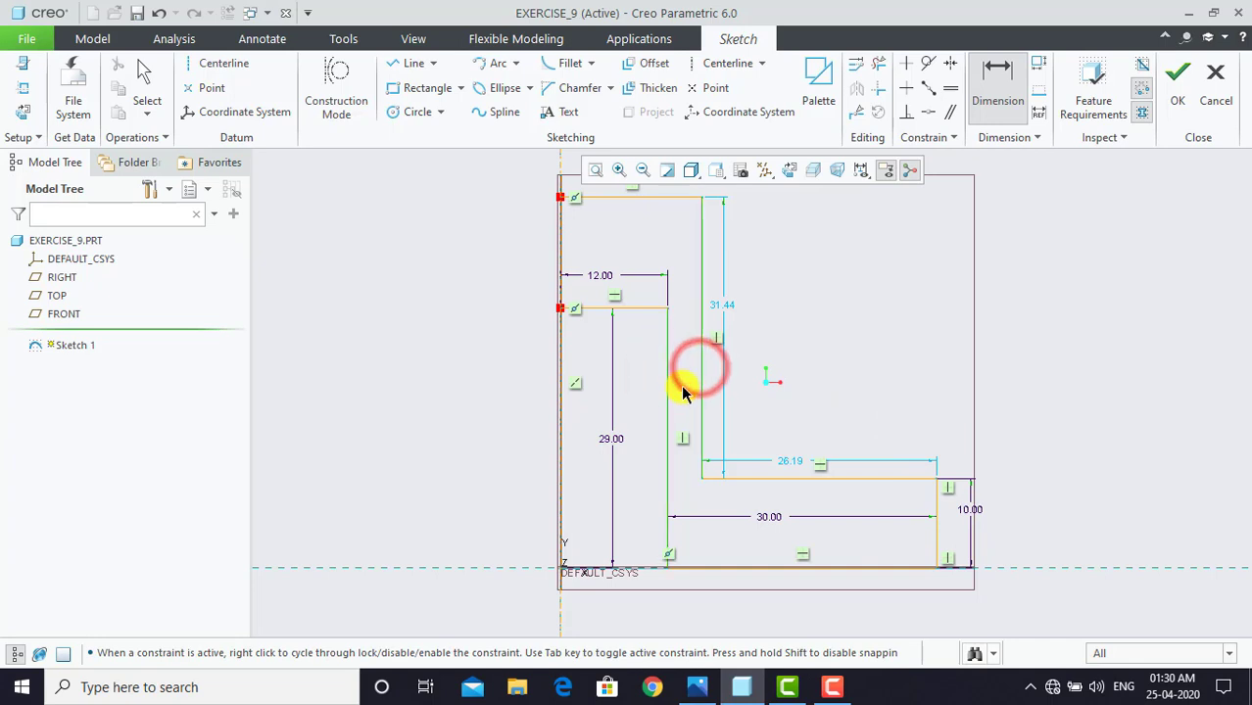
middle_click(683, 392)
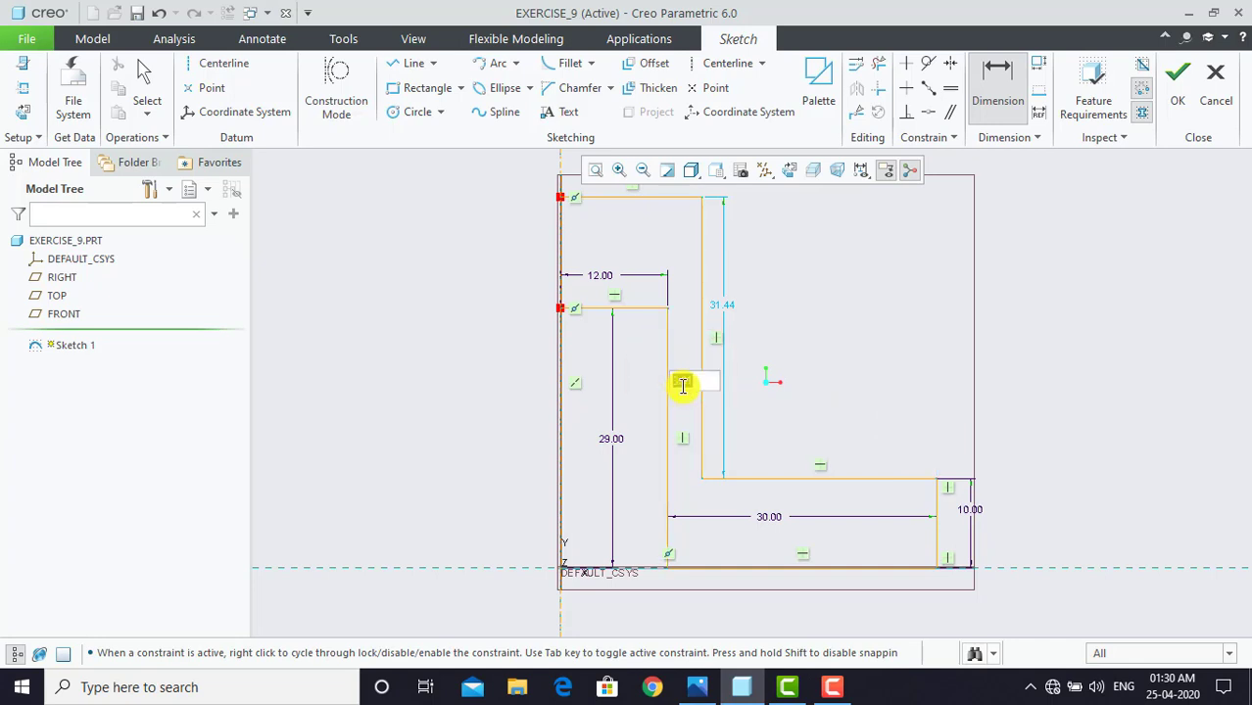
type("8")
key("Return")
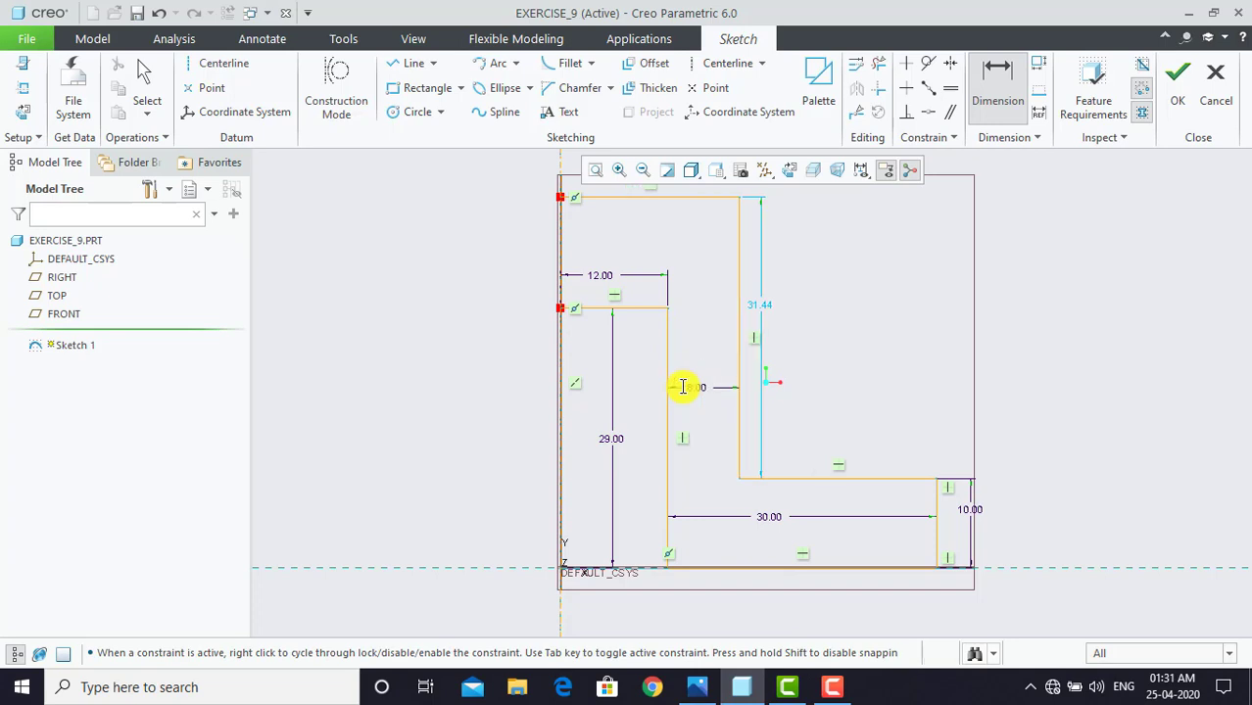
left_click(635, 198)
left_click(593, 308, "ctrl")
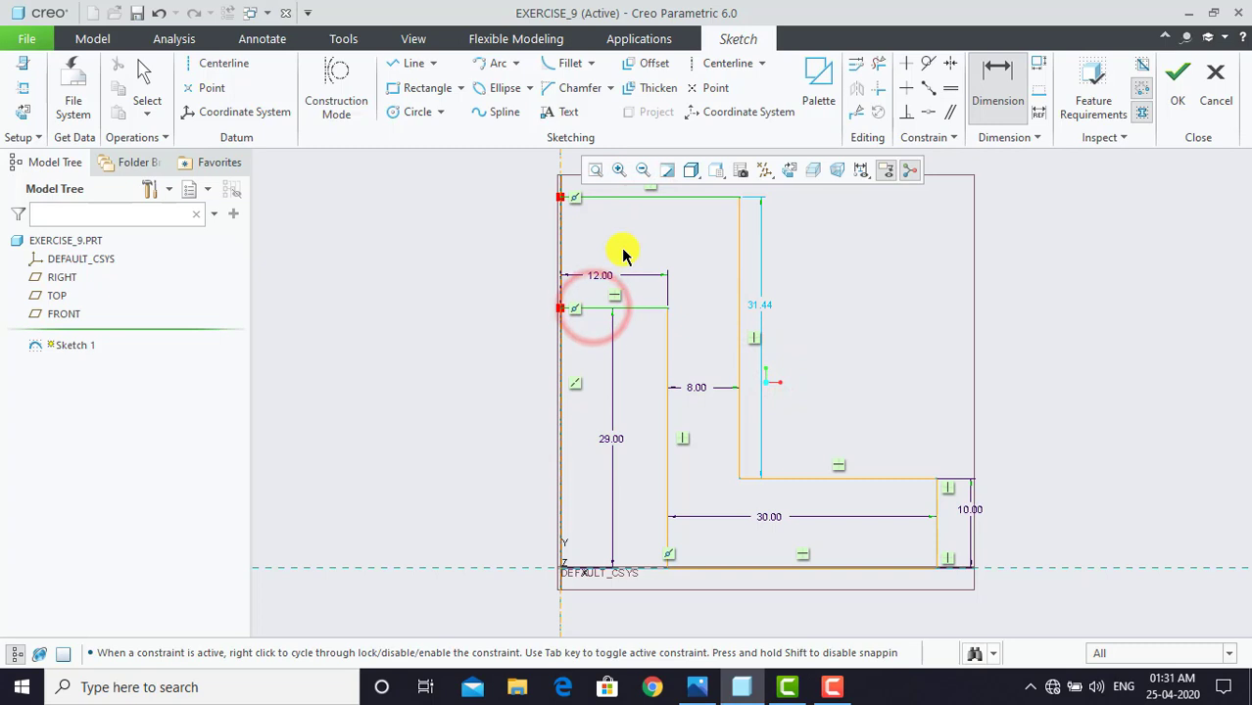
middle_click(623, 248)
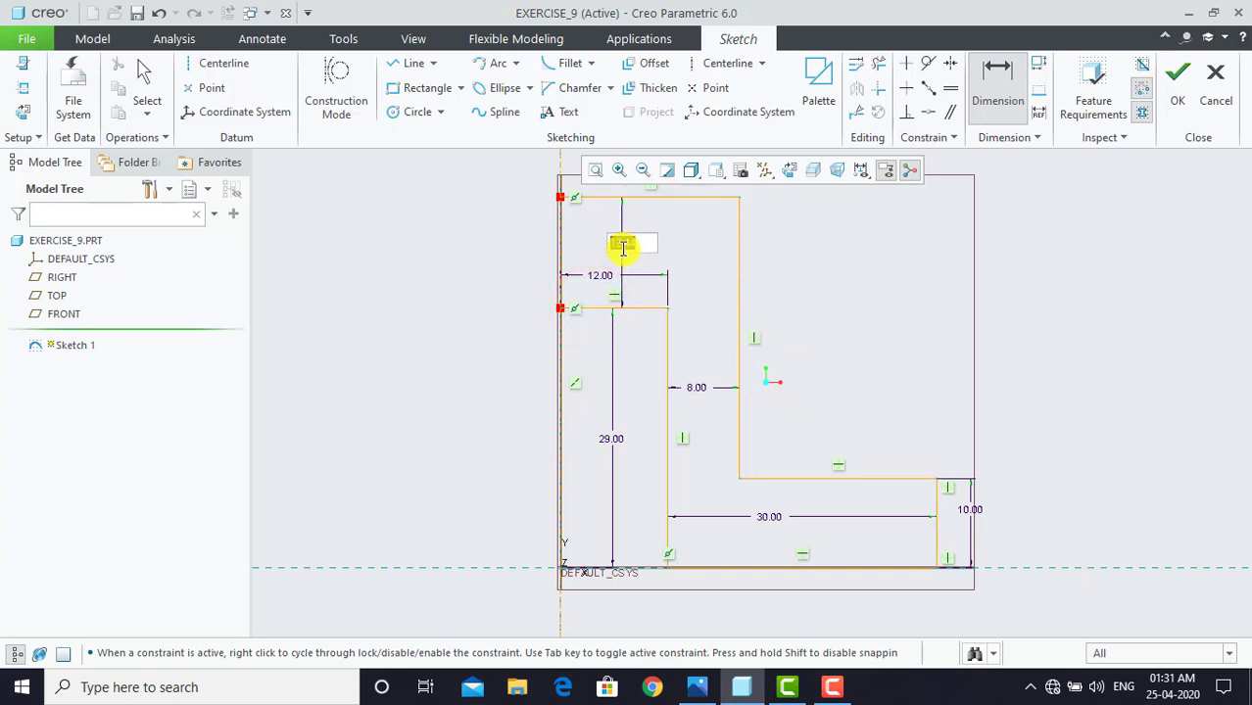
type("8")
key("Return")
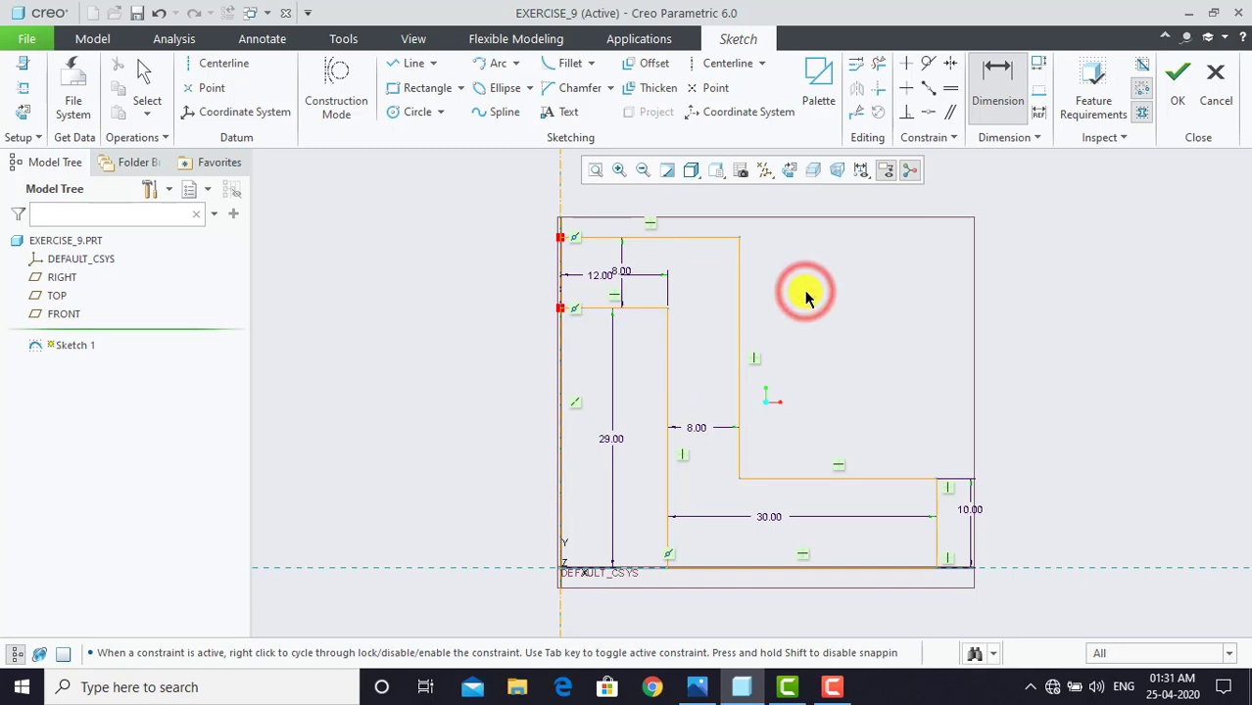
Mirror the whole sketch across the vertical centerline to form the closed channel profile.
scroll(805, 297, "down", 1)
scroll(805, 297, "down", 1)
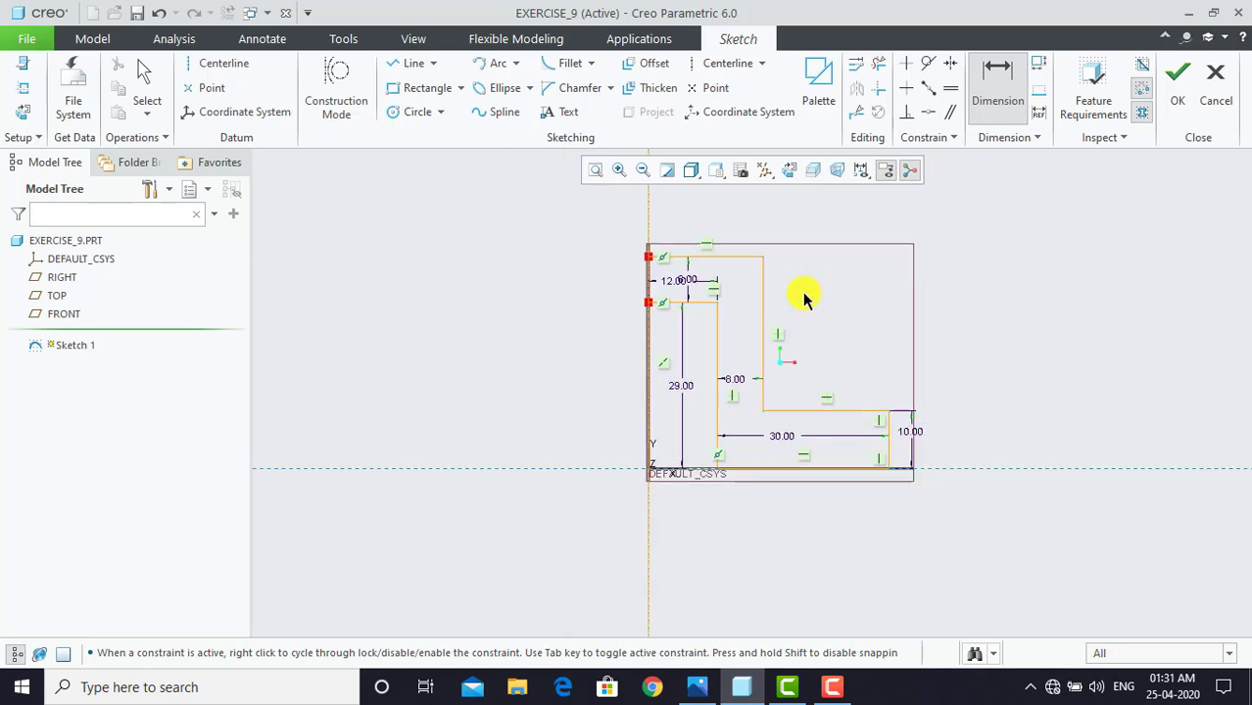
scroll(725, 235, "up", 1)
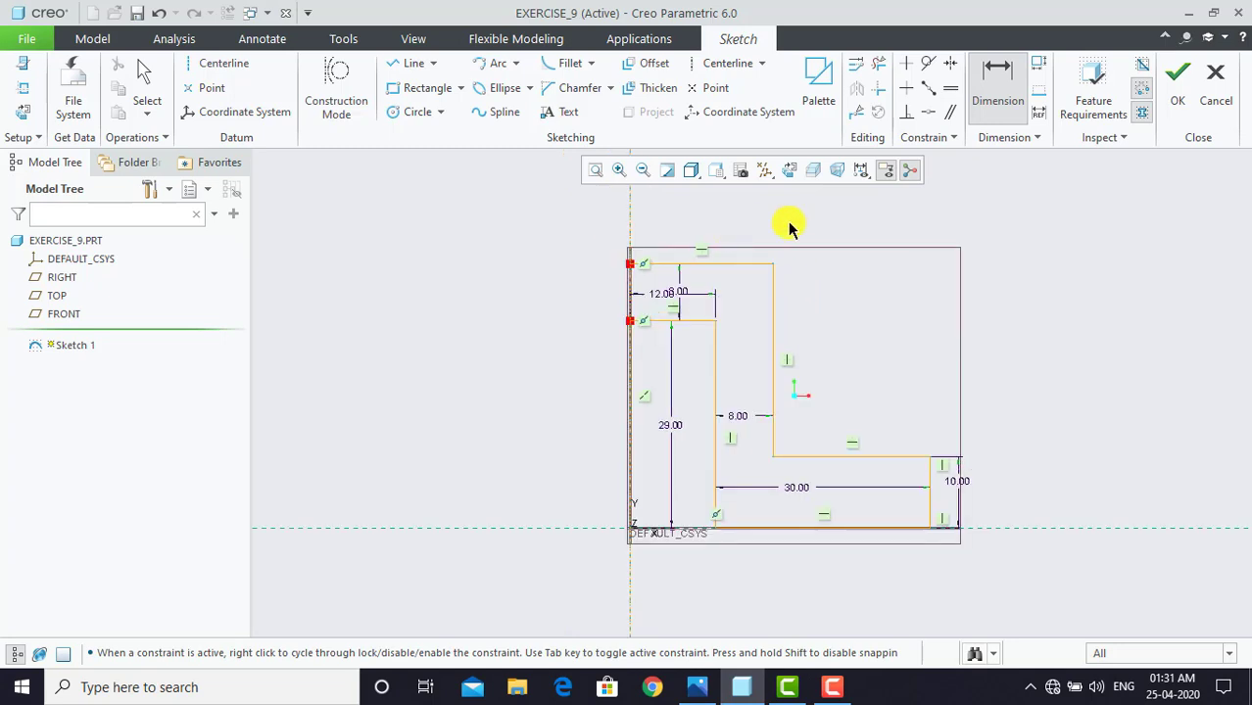
left_click(997, 89)
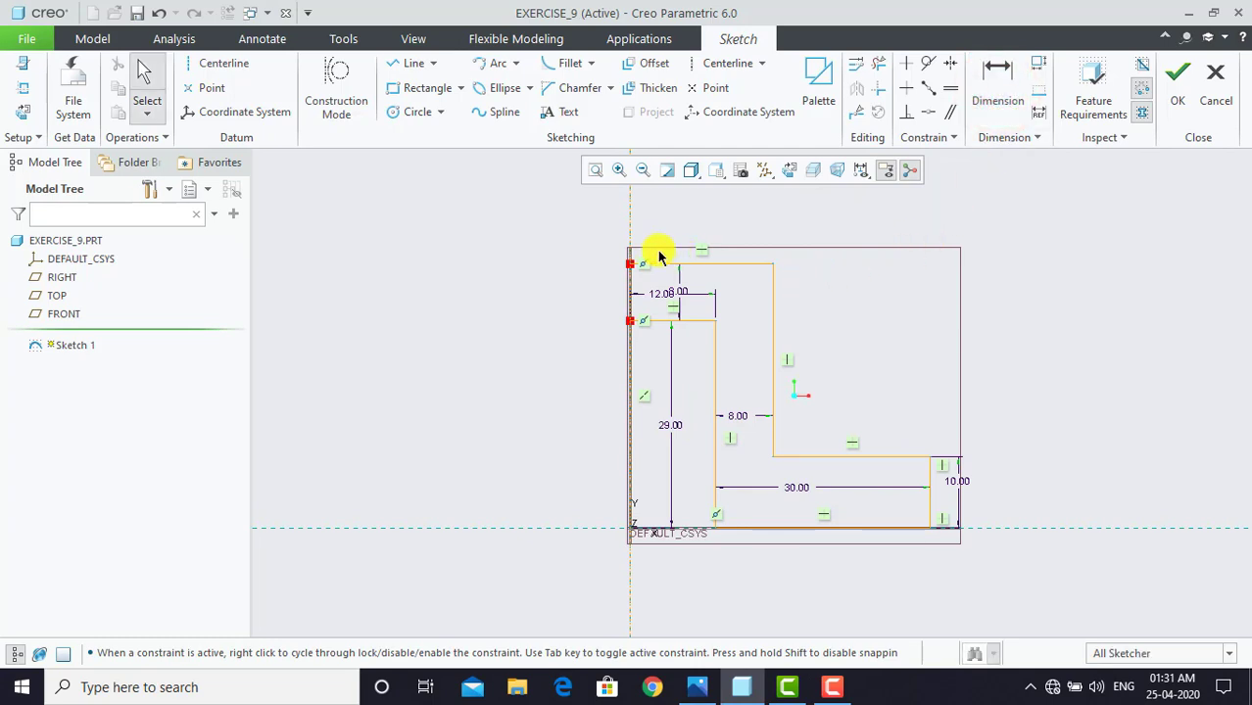
mouse_move(616, 355)
left_mouse_down()
mouse_move(894, 596)
mouse_move(1019, 586)
left_mouse_up()
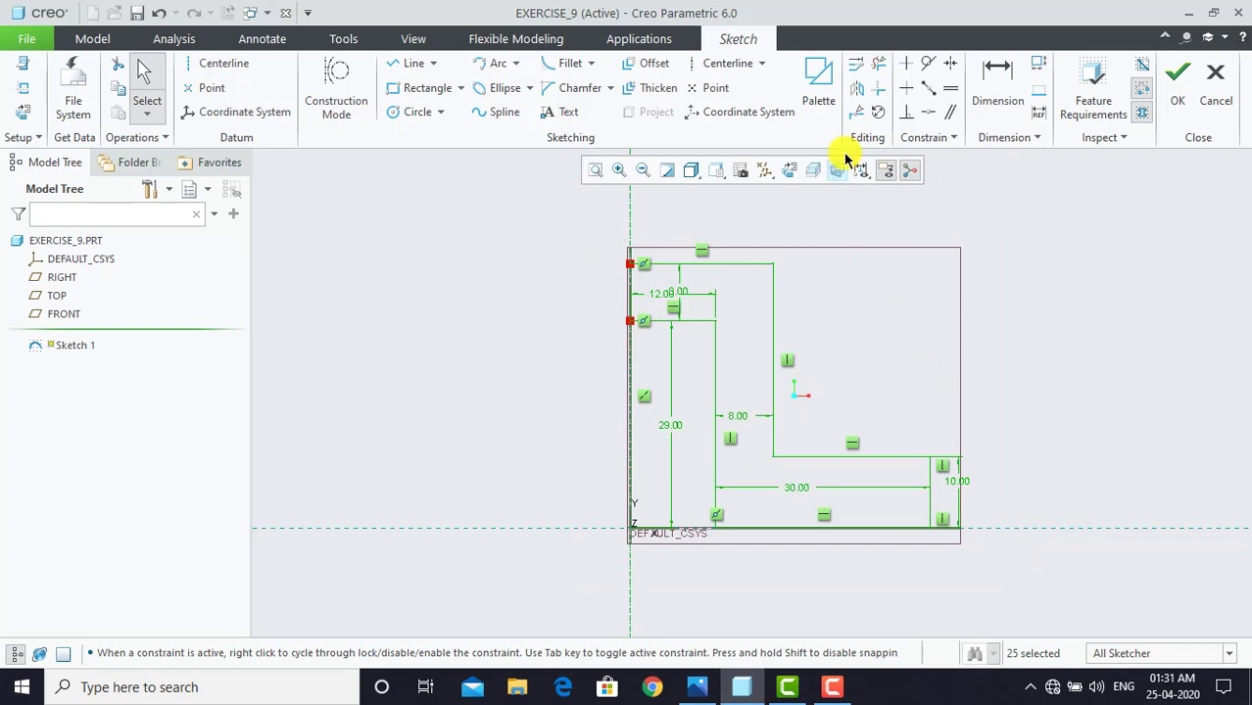
left_click(856, 89)
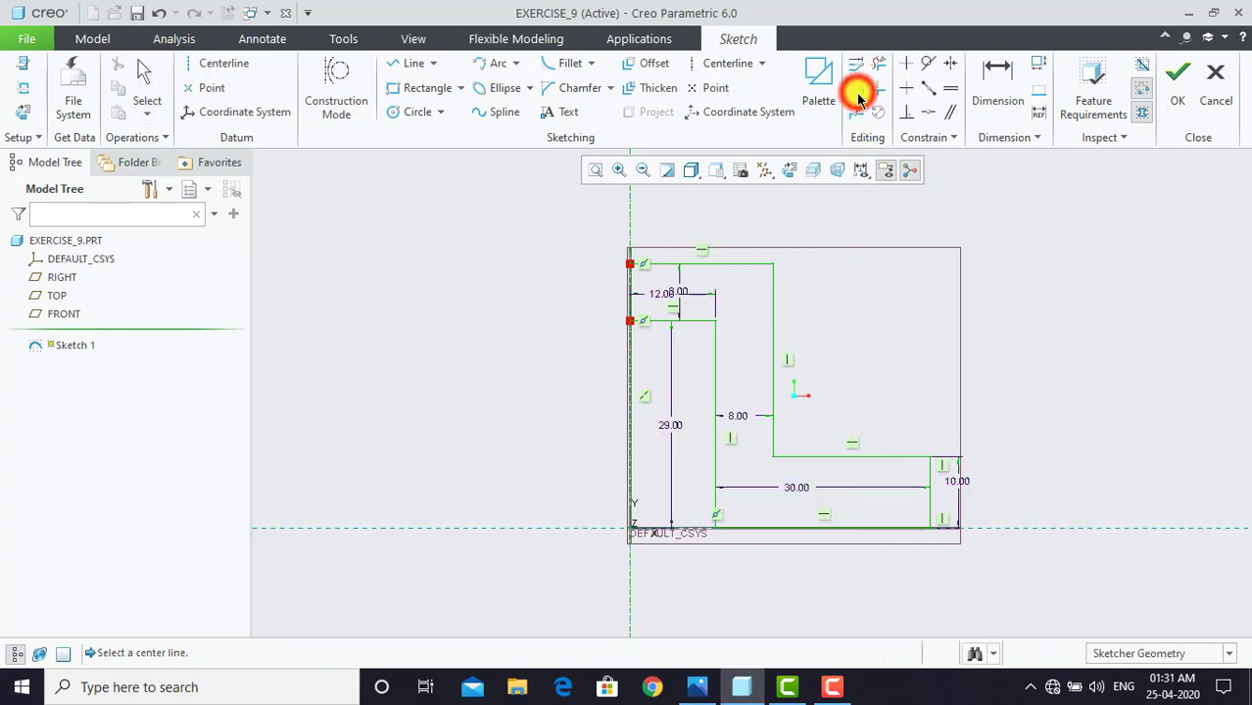
left_click(629, 216)
scroll(634, 269, "up", 1)
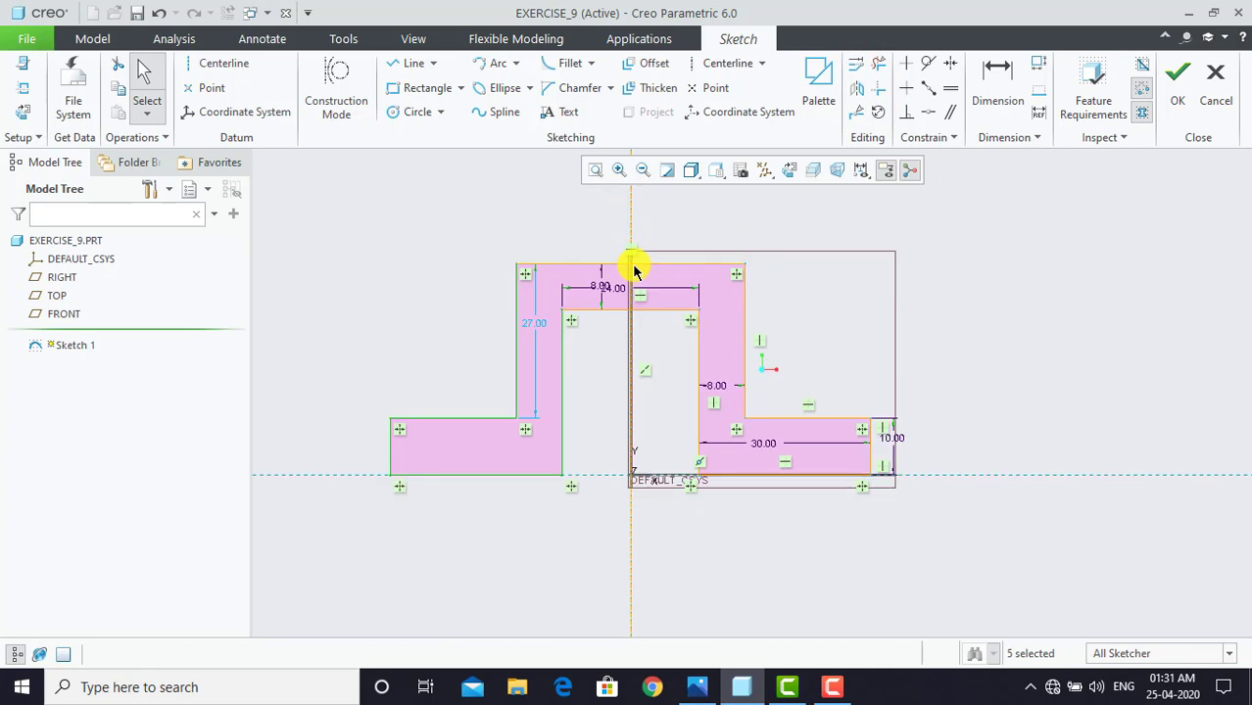
scroll(603, 382, "down", 1)
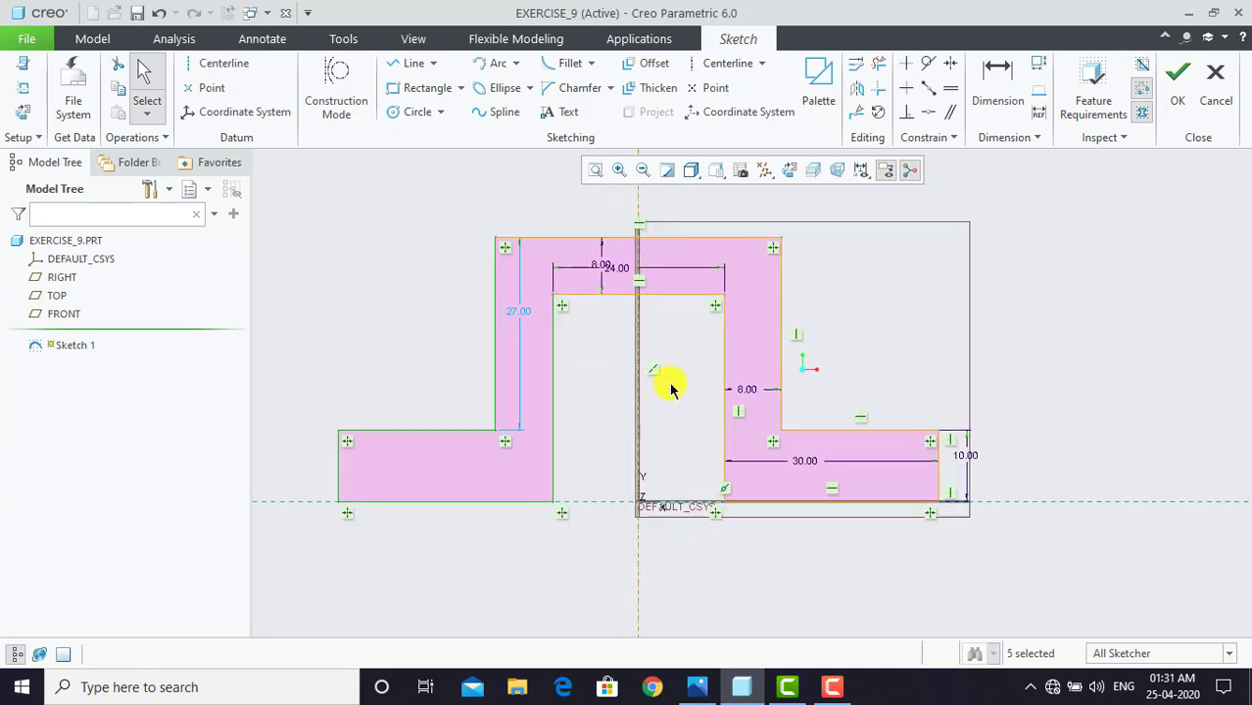
left_click(602, 382)
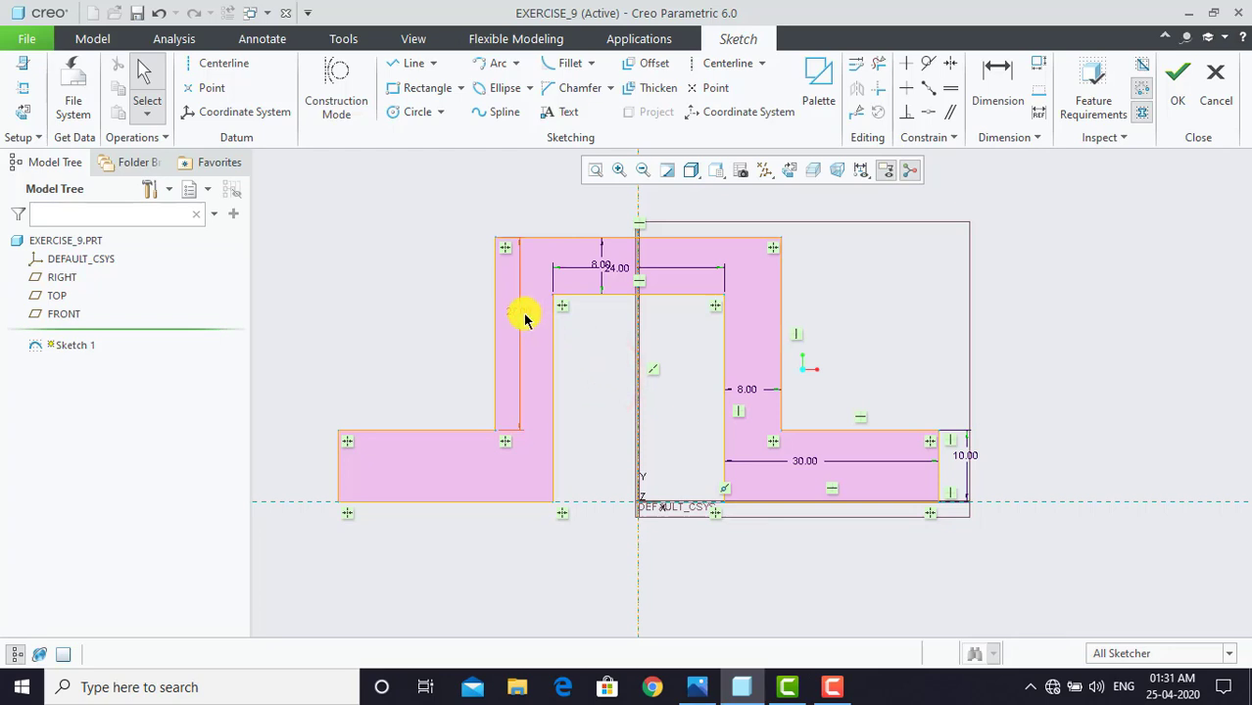
Begin dimensioning the mirrored profile from the base reference line.
left_click(992, 98)
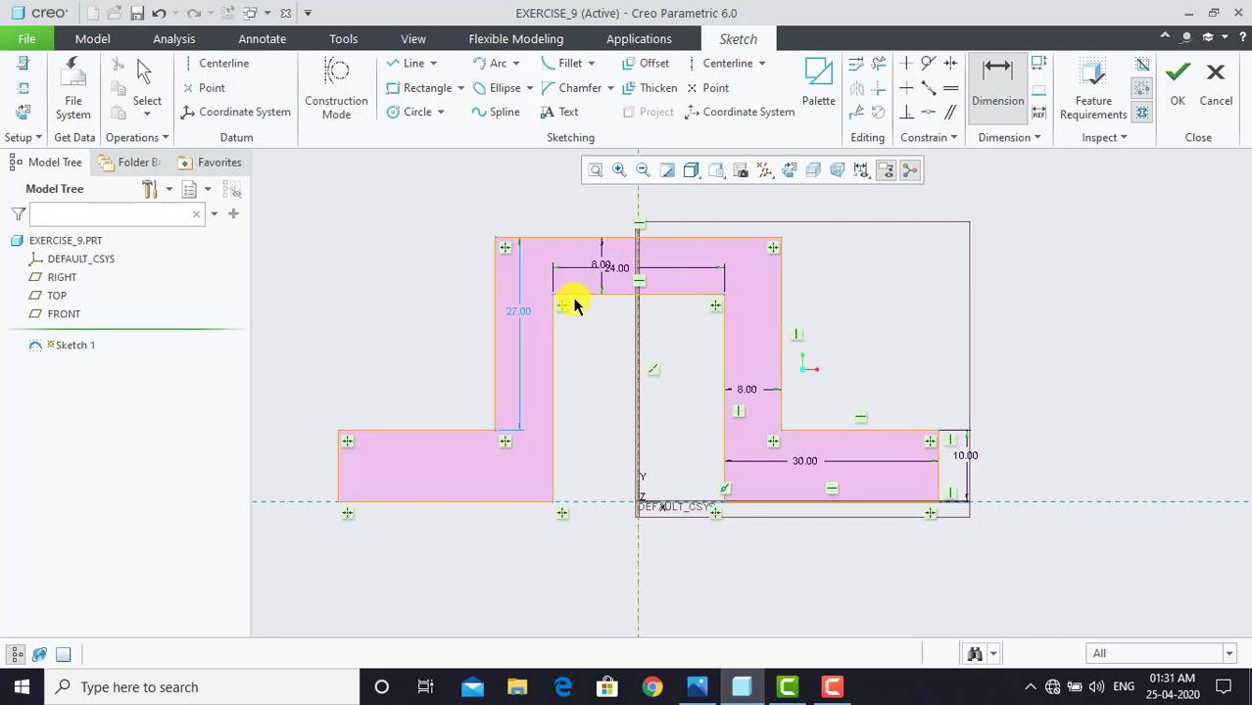
left_click(584, 501)
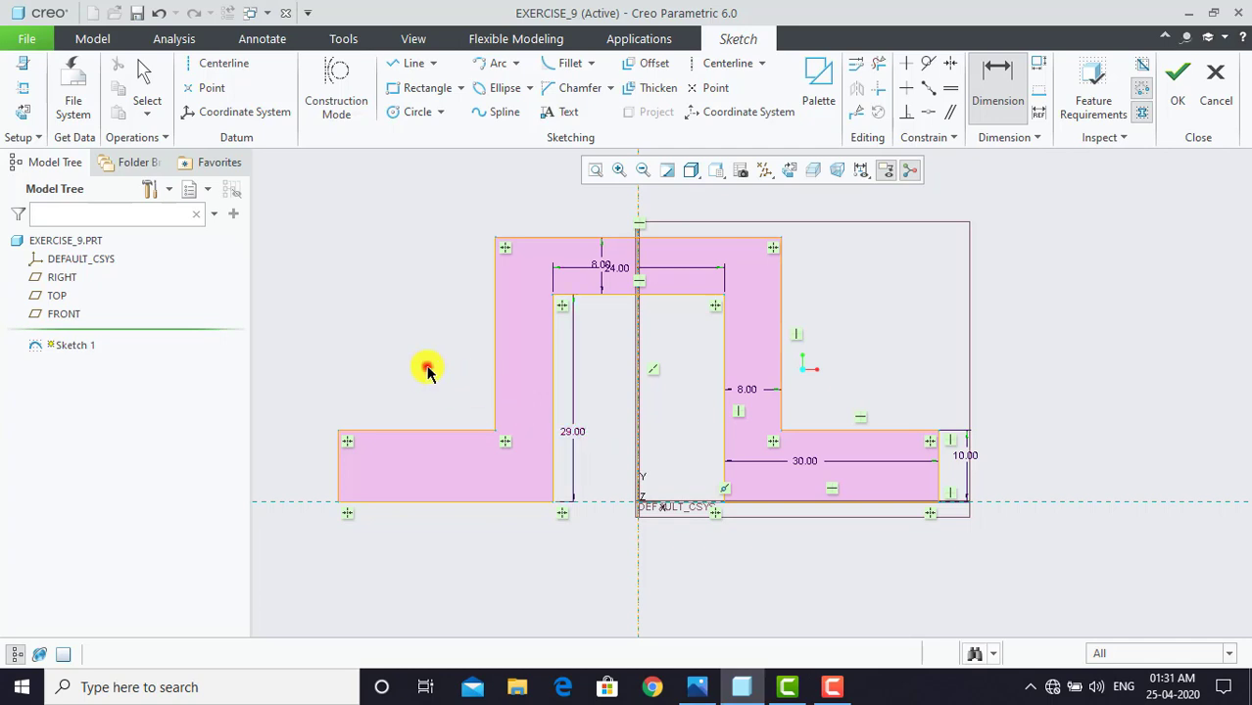
scroll(425, 367, "down", 2)
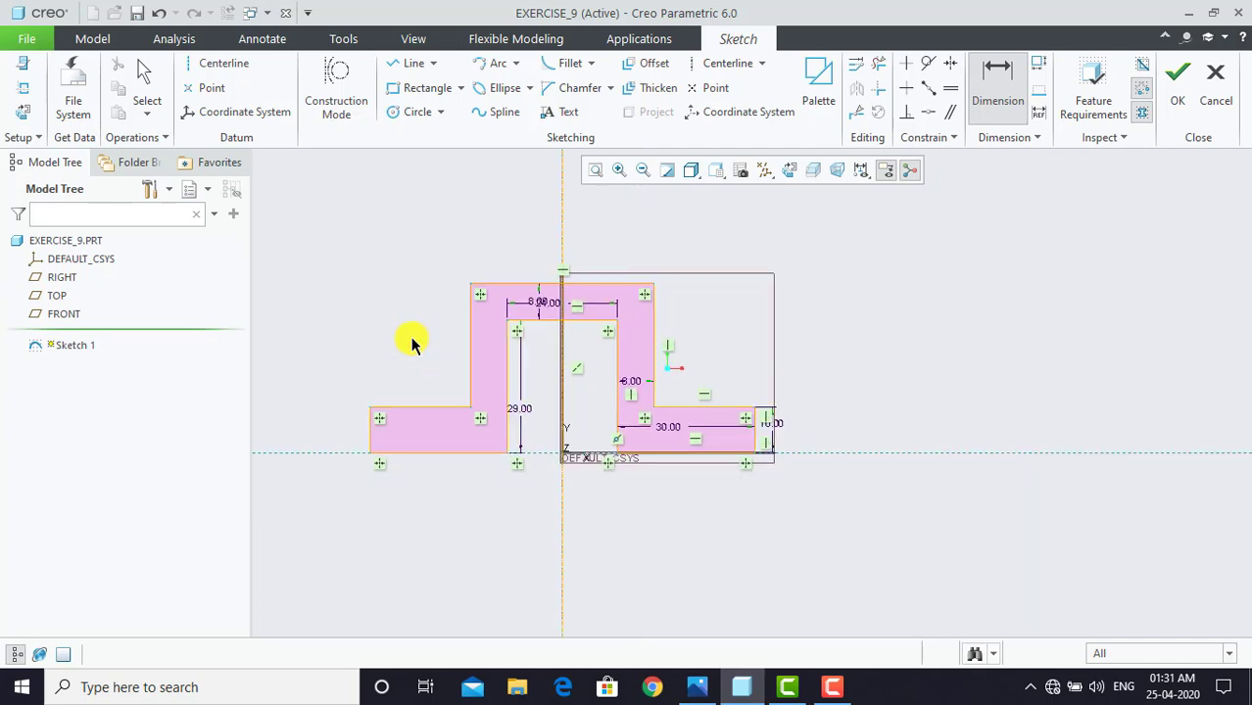
scroll(409, 343, "up", 2)
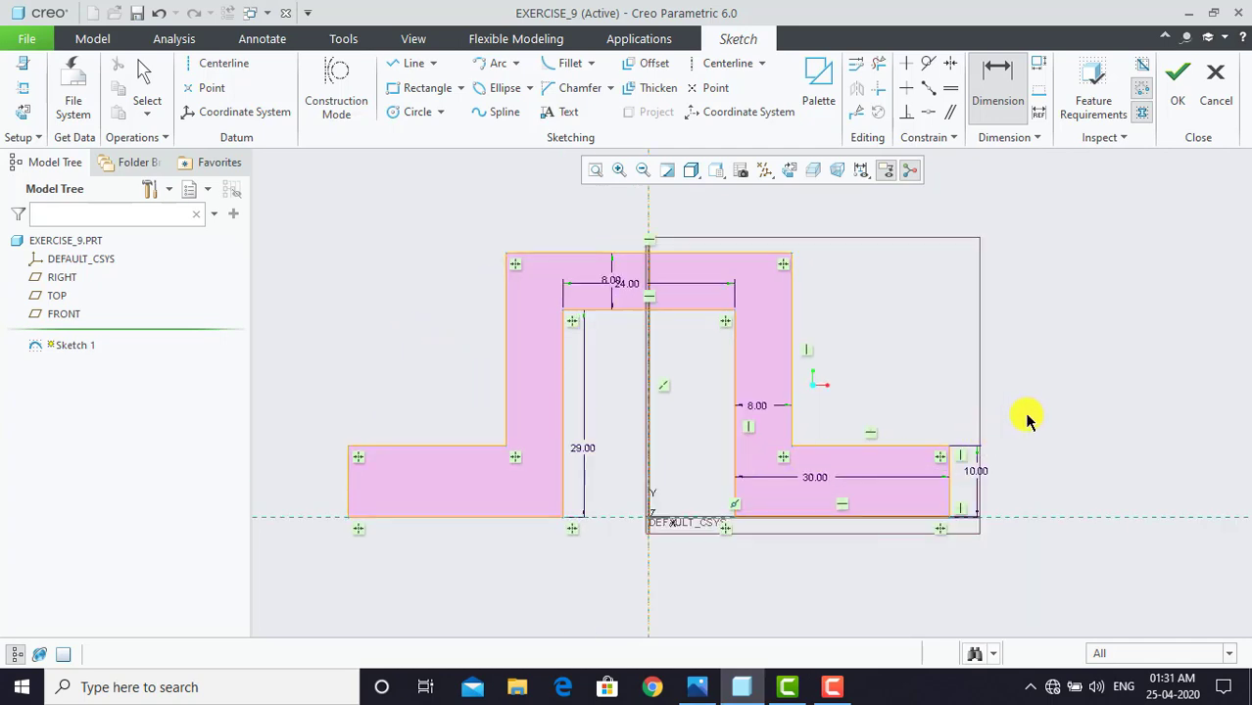
Finish the channel sketch and start an extrusion, checking the reference drawing.
left_click(1177, 76)
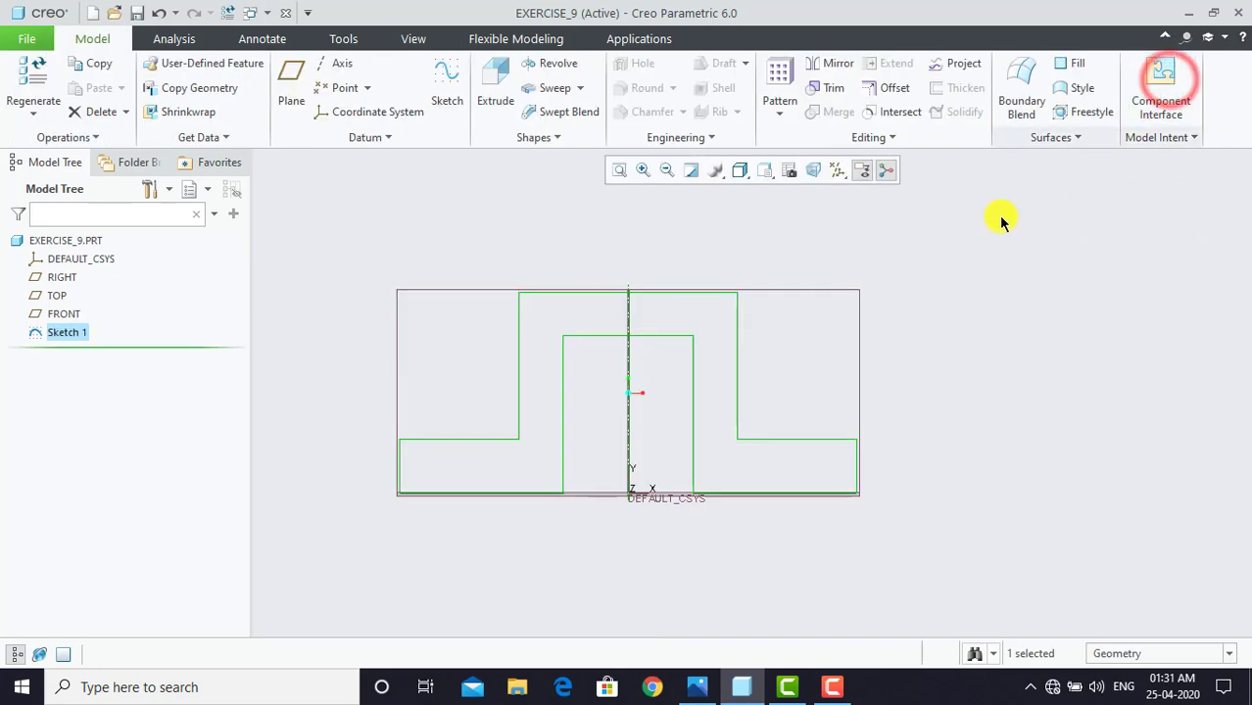
left_click(495, 86)
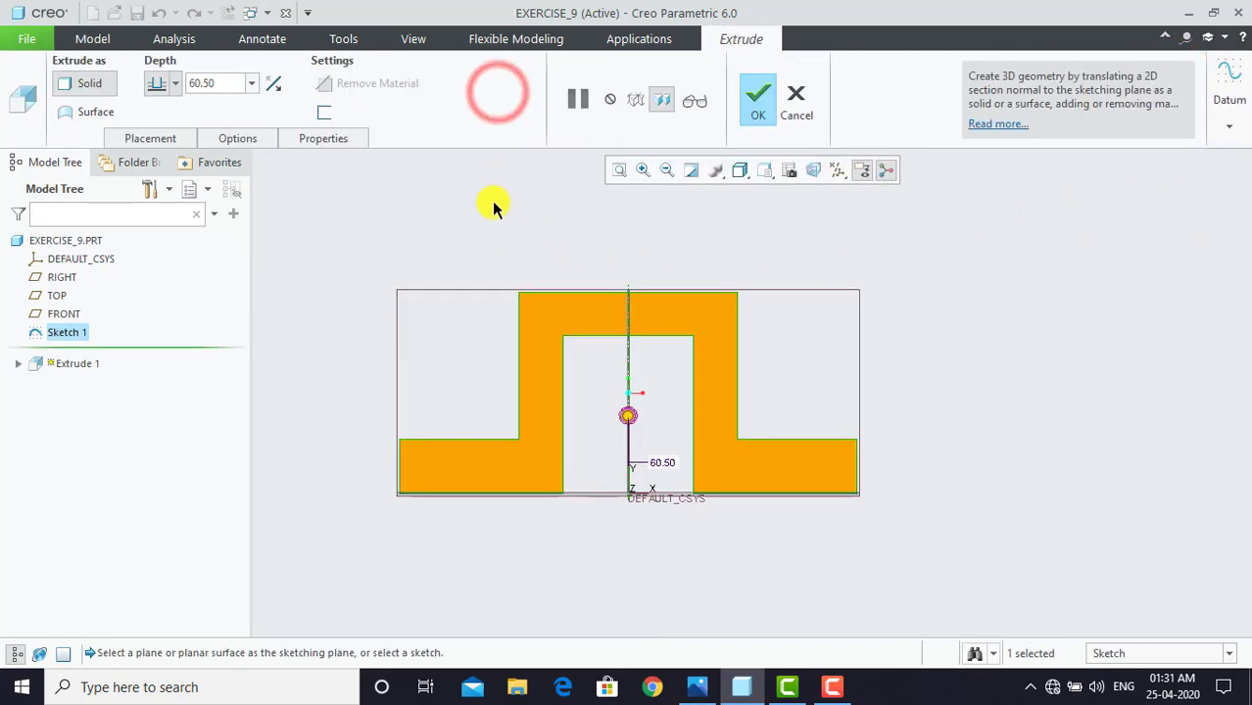
key("ctrl+d")
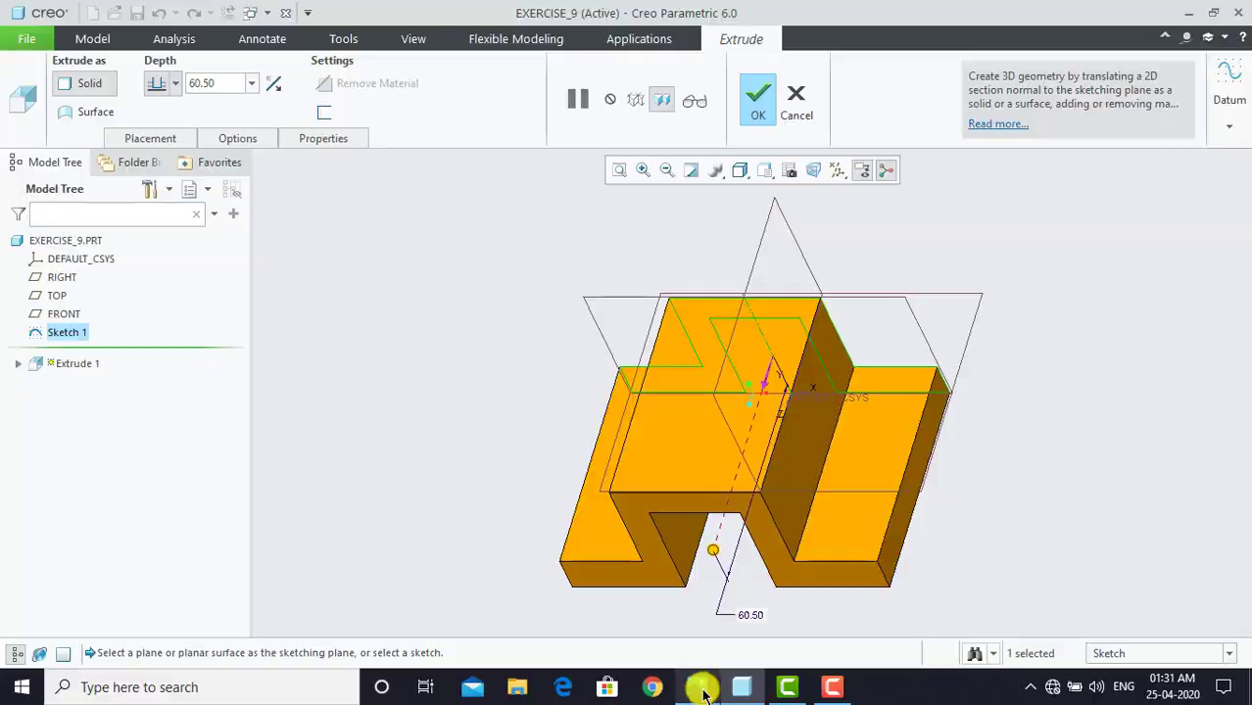
left_click(696, 687)
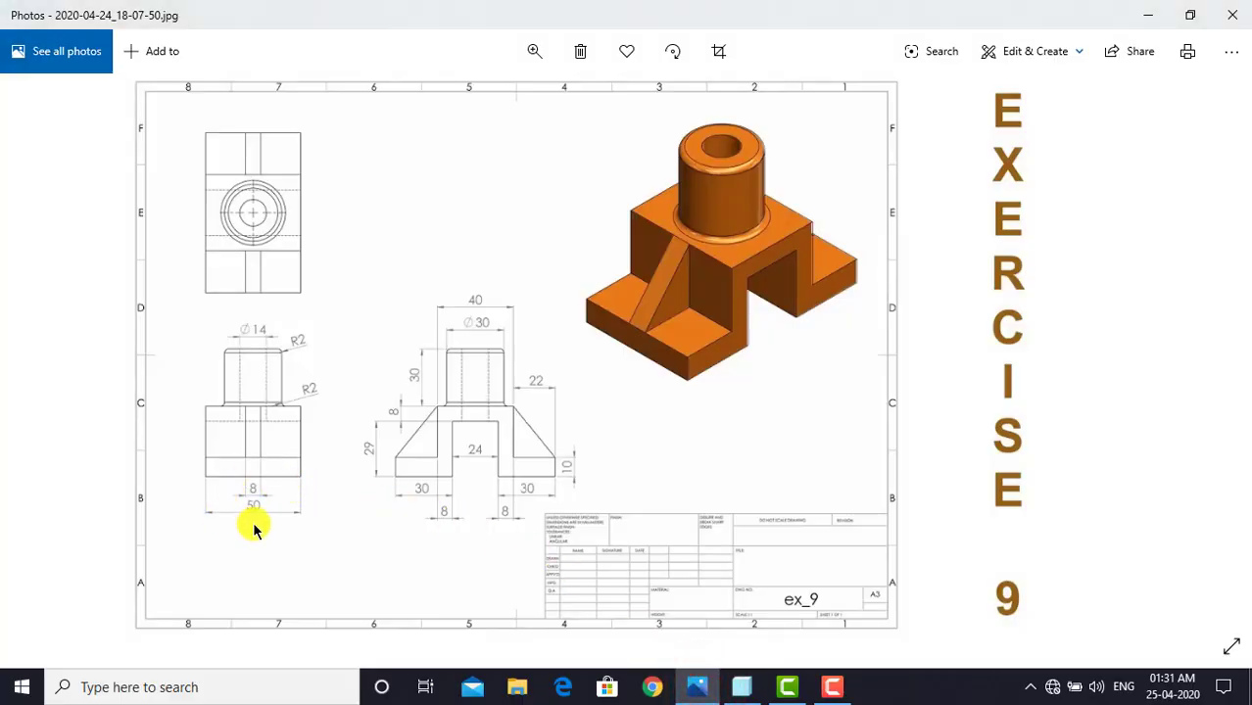
left_click(742, 687)
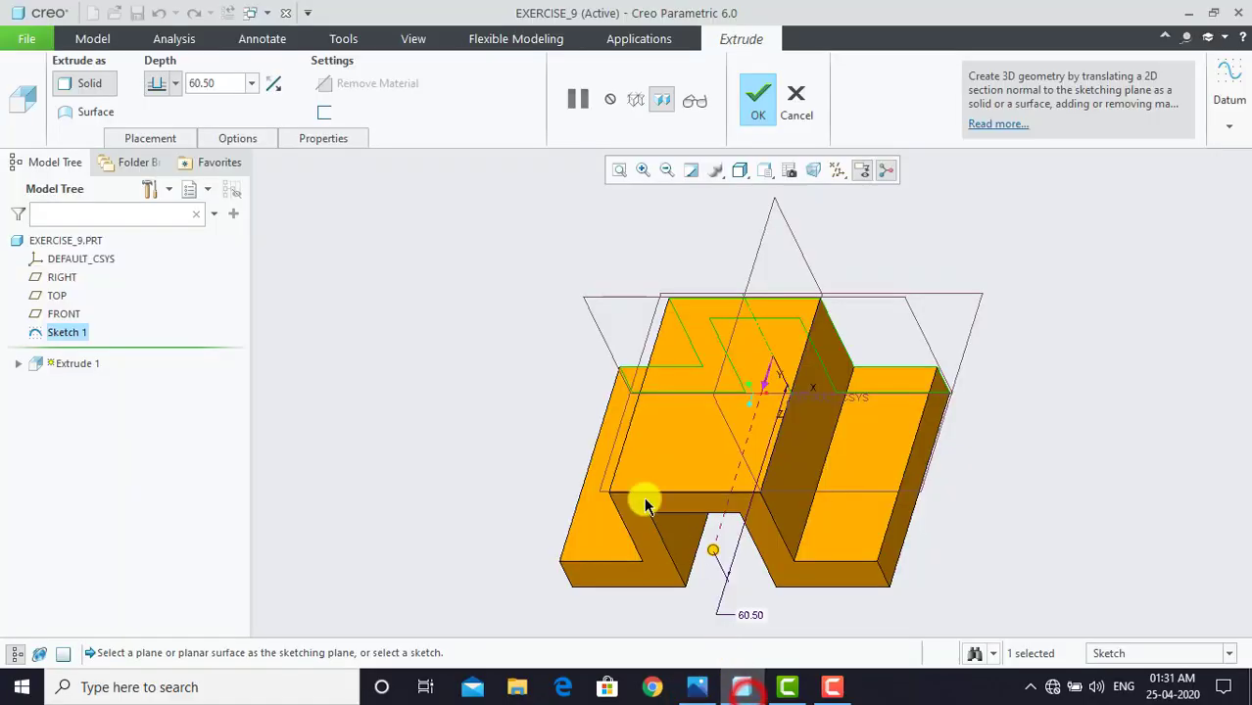
Extrude the profile 50 deep, symmetric about the sketch plane.
double_click(229, 82)
type("50")
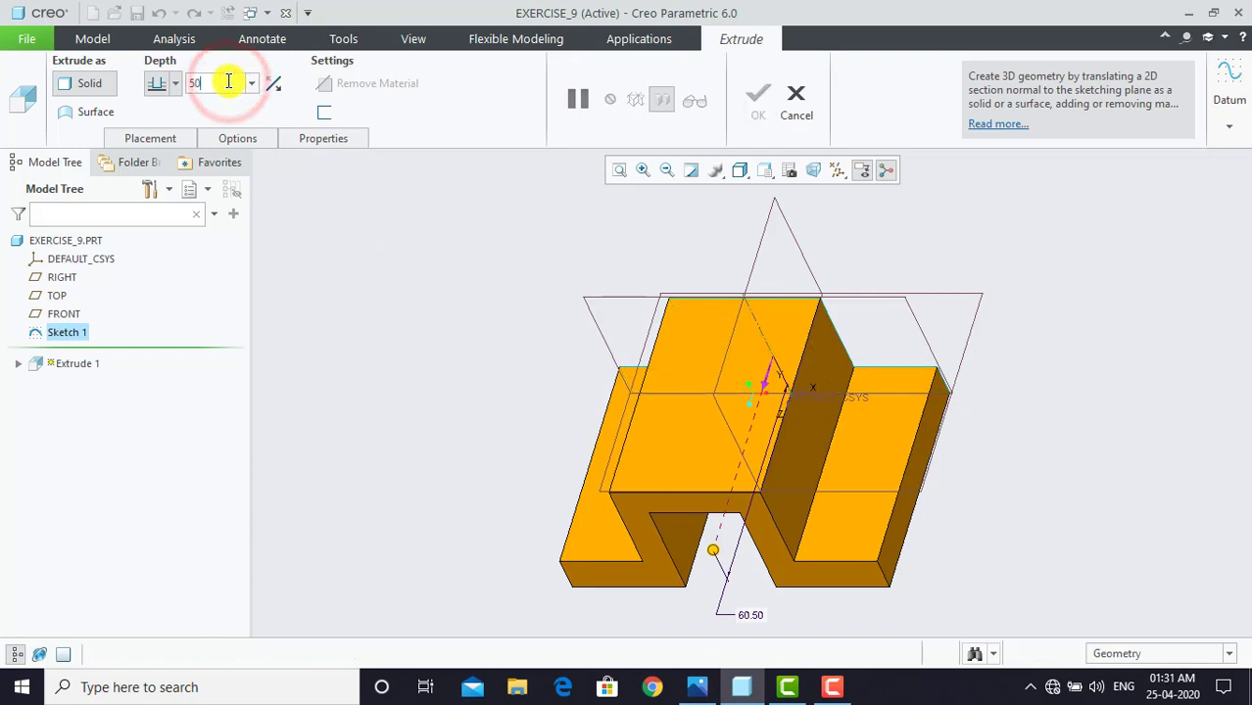
key("Return")
right_click(439, 312)
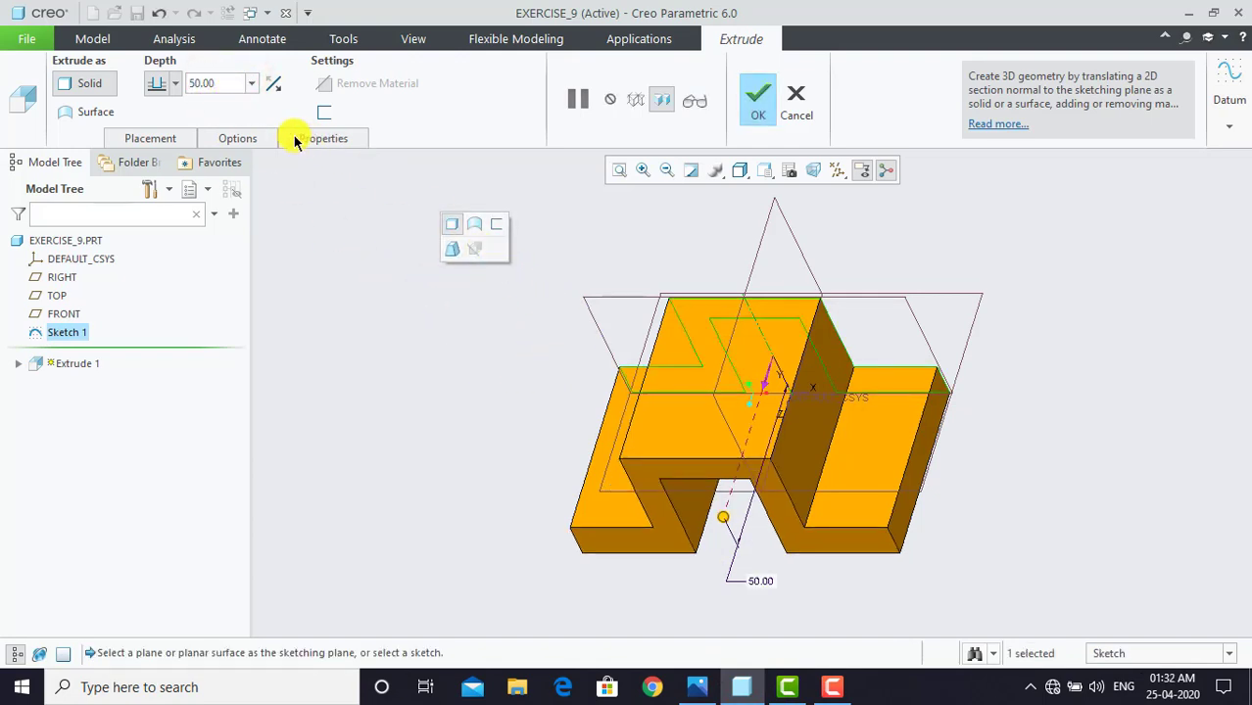
left_click(240, 137)
left_click(306, 207)
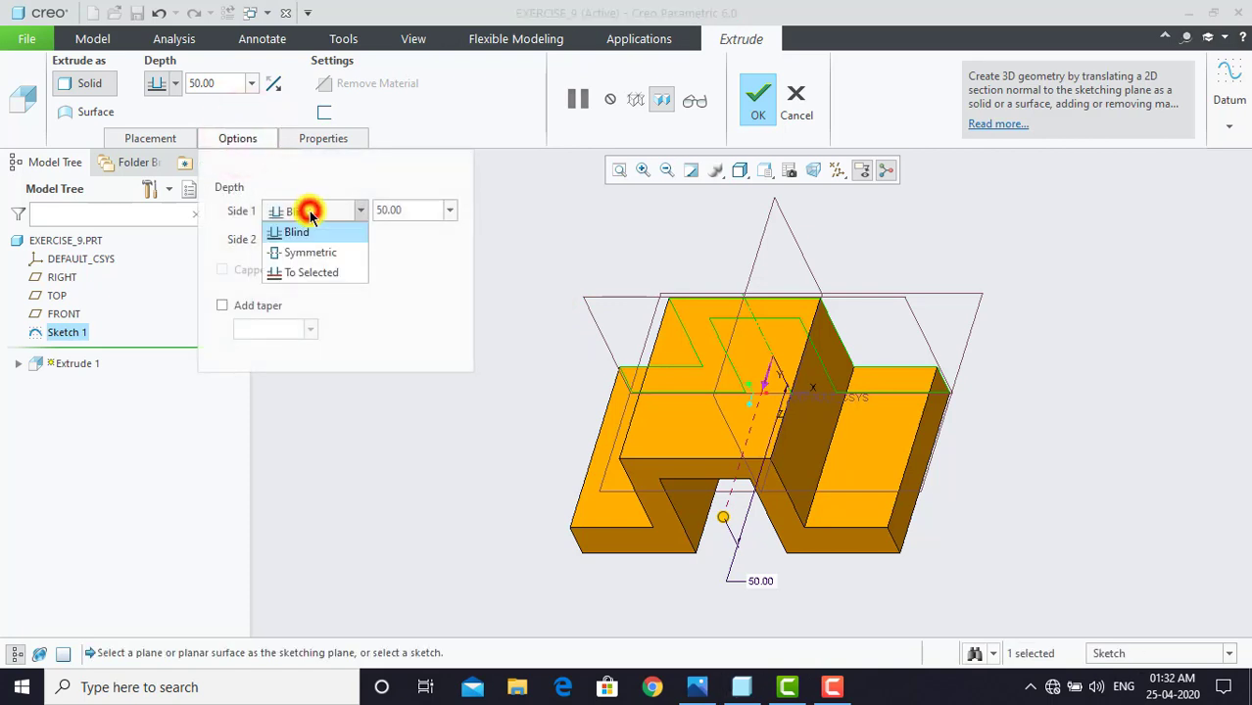
left_click(308, 251)
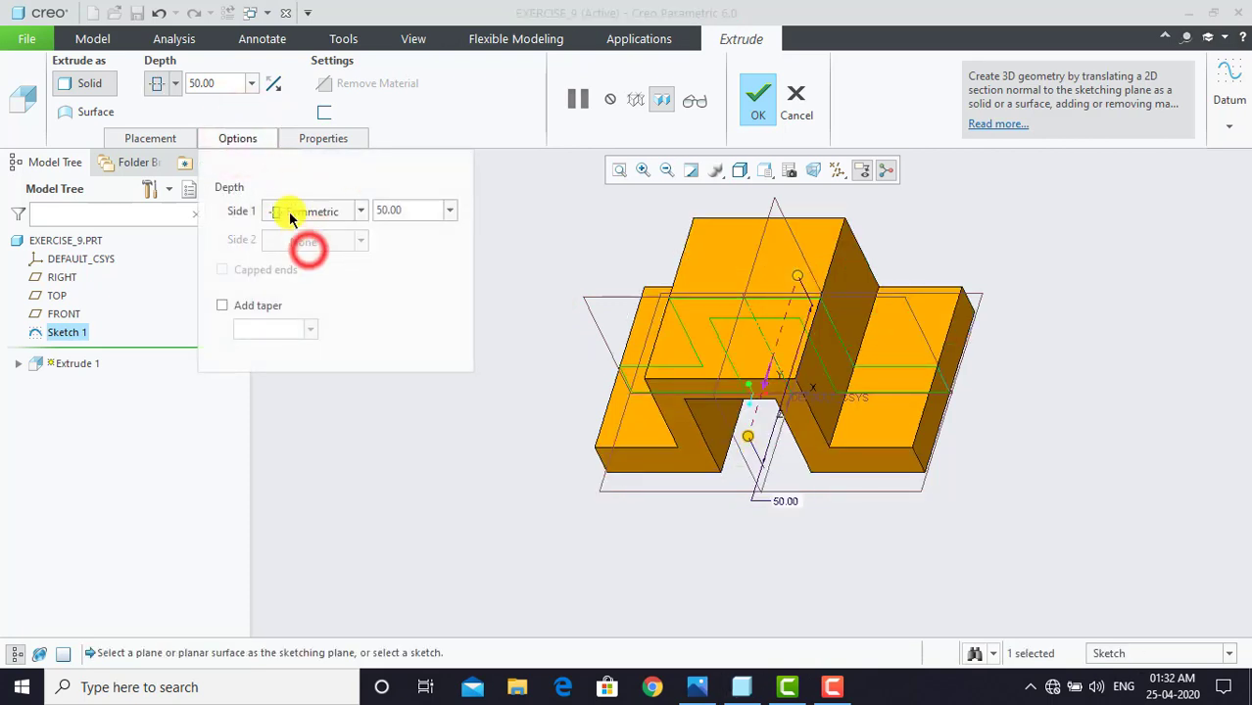
left_click(245, 139)
left_click(755, 104)
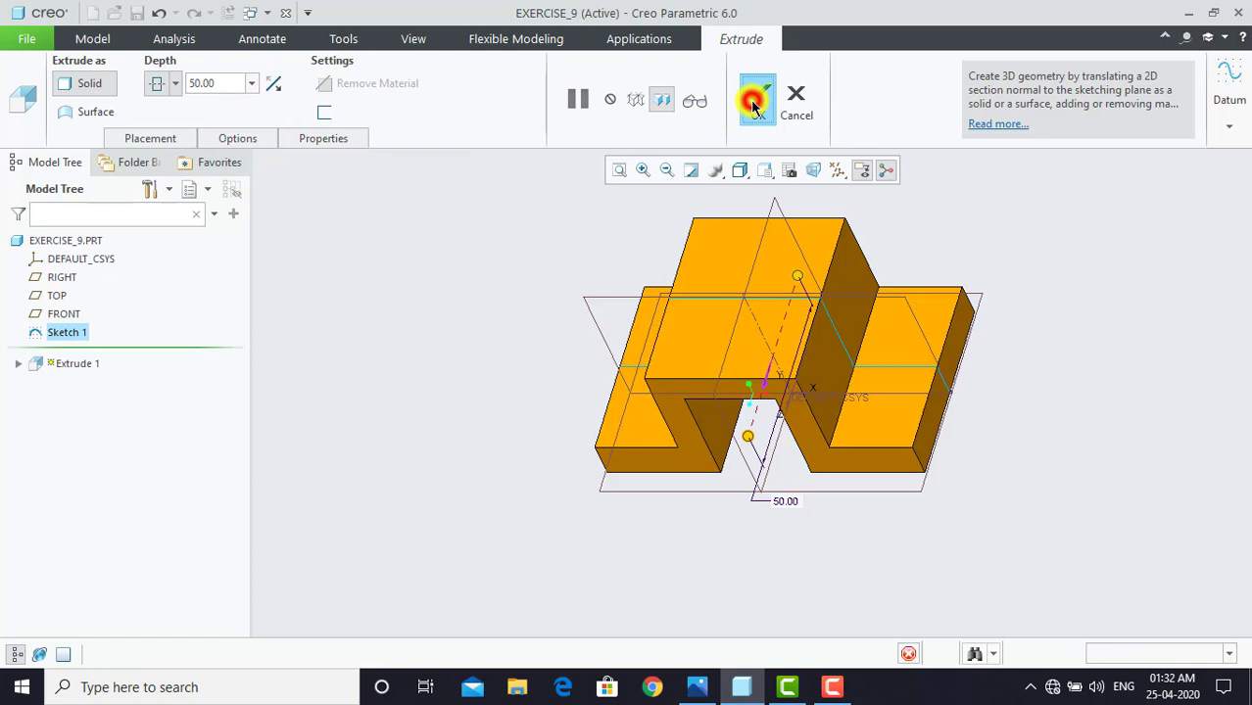
left_click(578, 224)
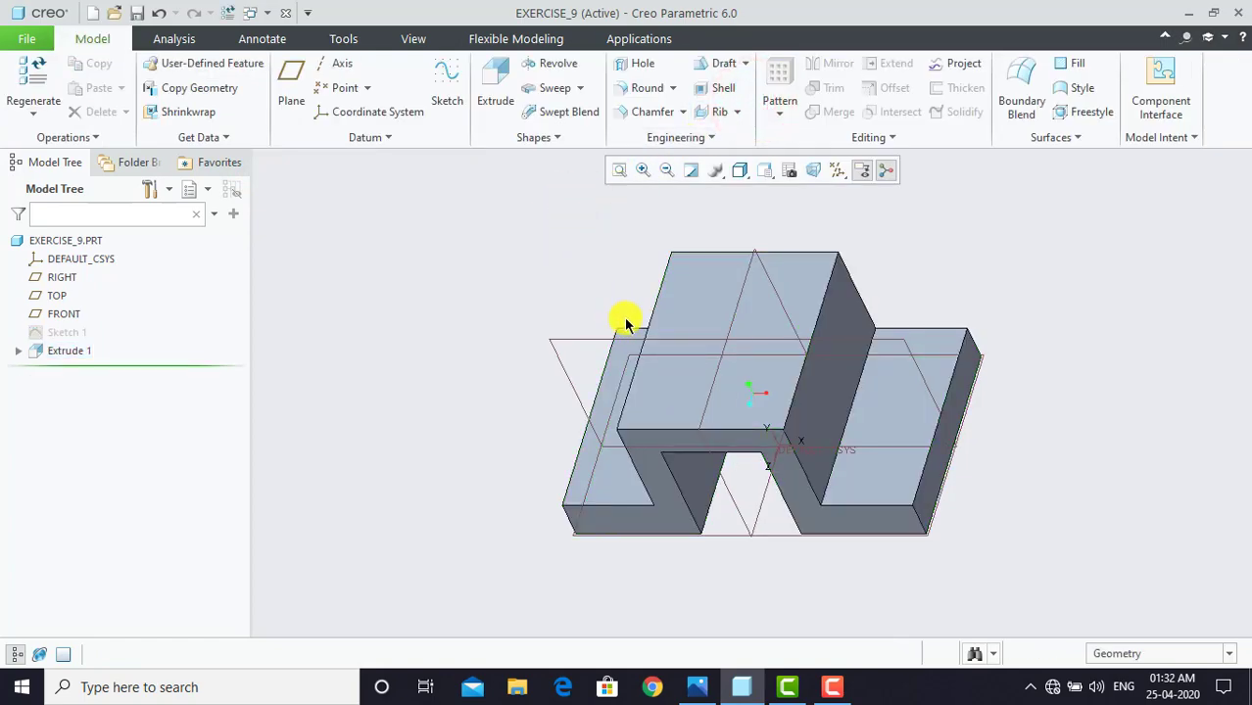
Start Sketch 2 on the block's top face, viewed straight on.
left_click(696, 686)
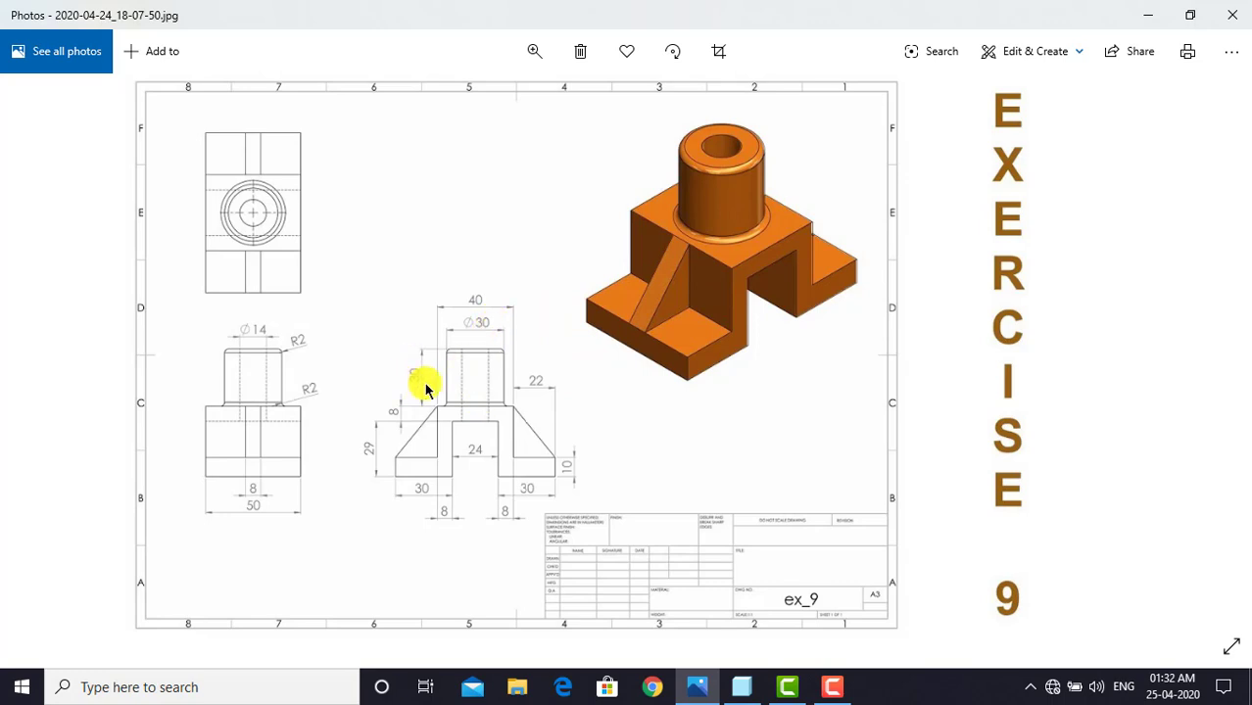
left_click(737, 685)
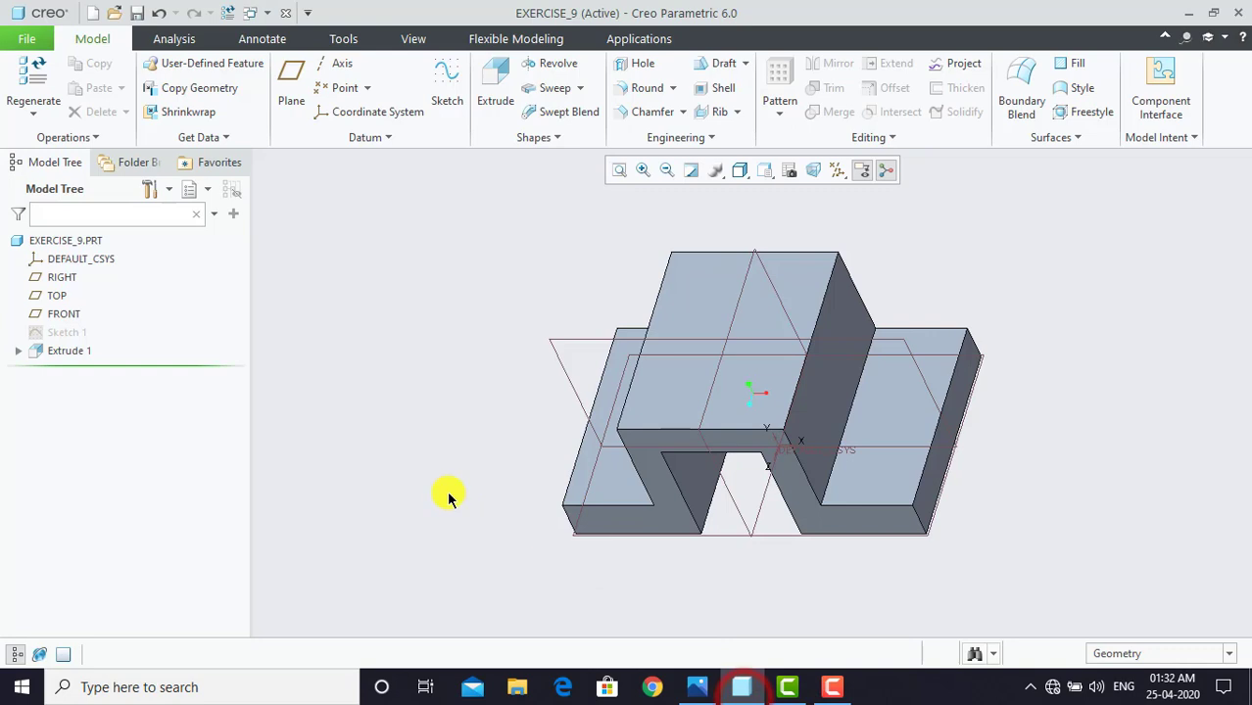
left_click(447, 86)
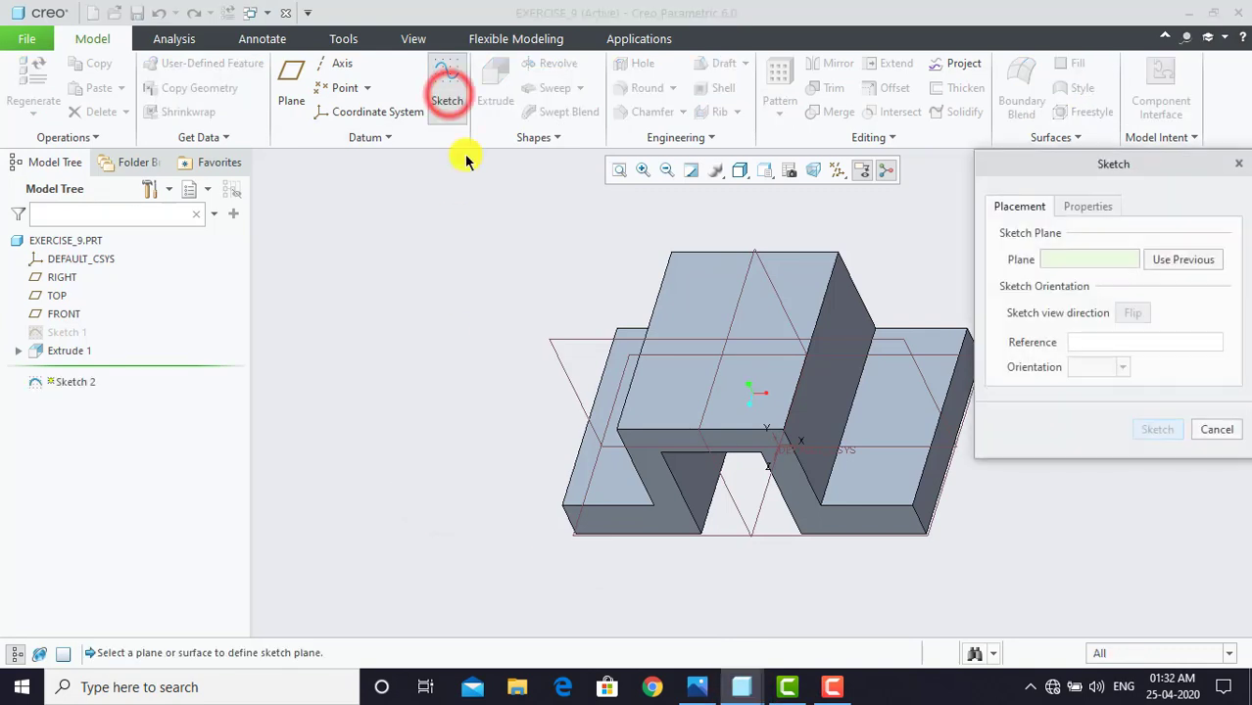
left_click(709, 293)
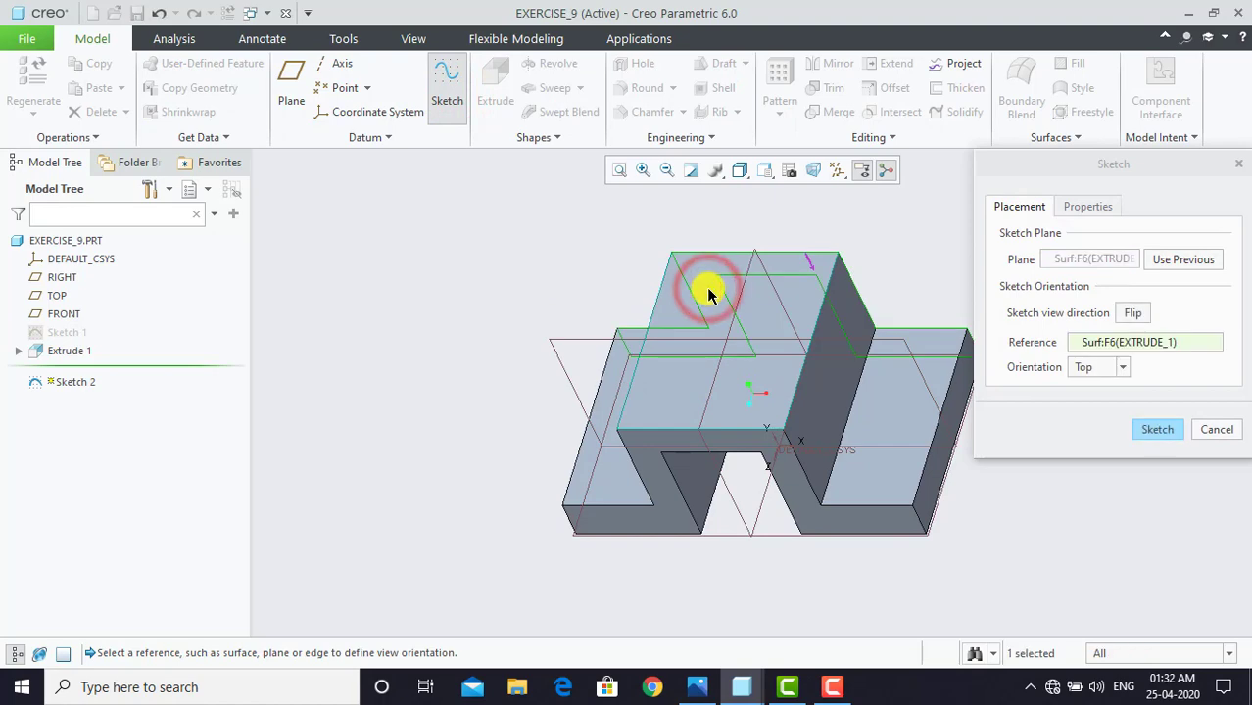
left_click(1156, 432)
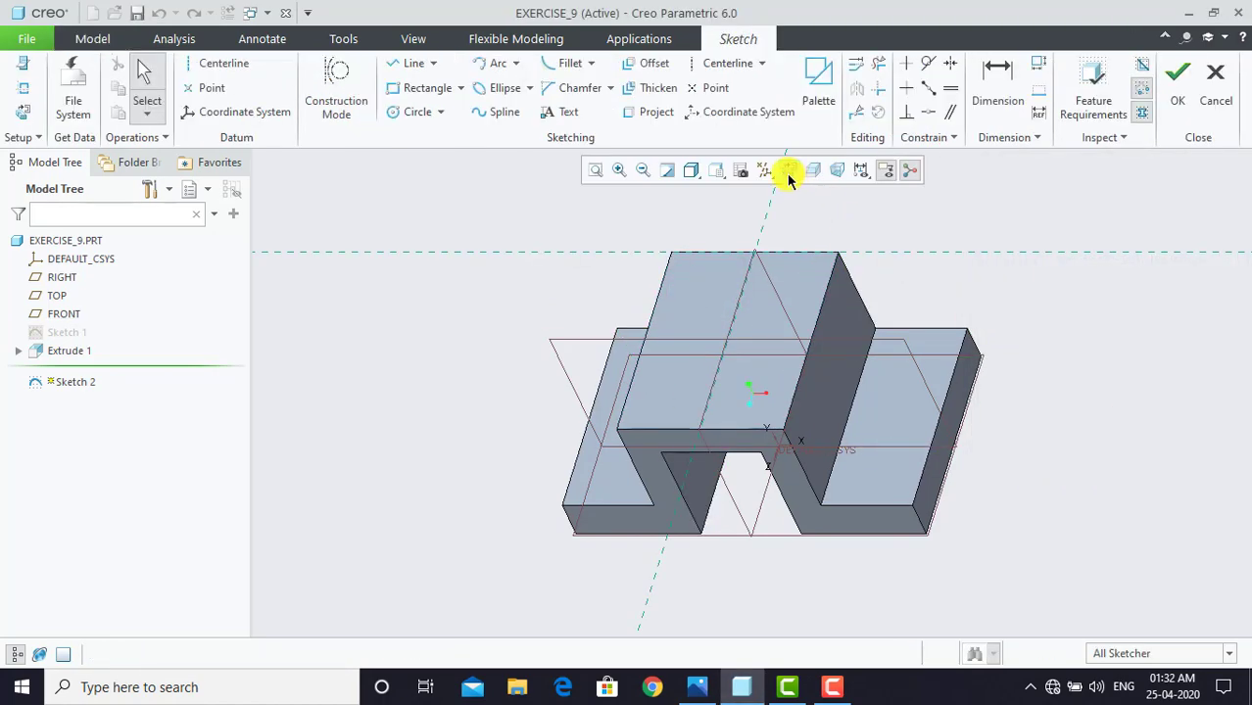
left_click(789, 172)
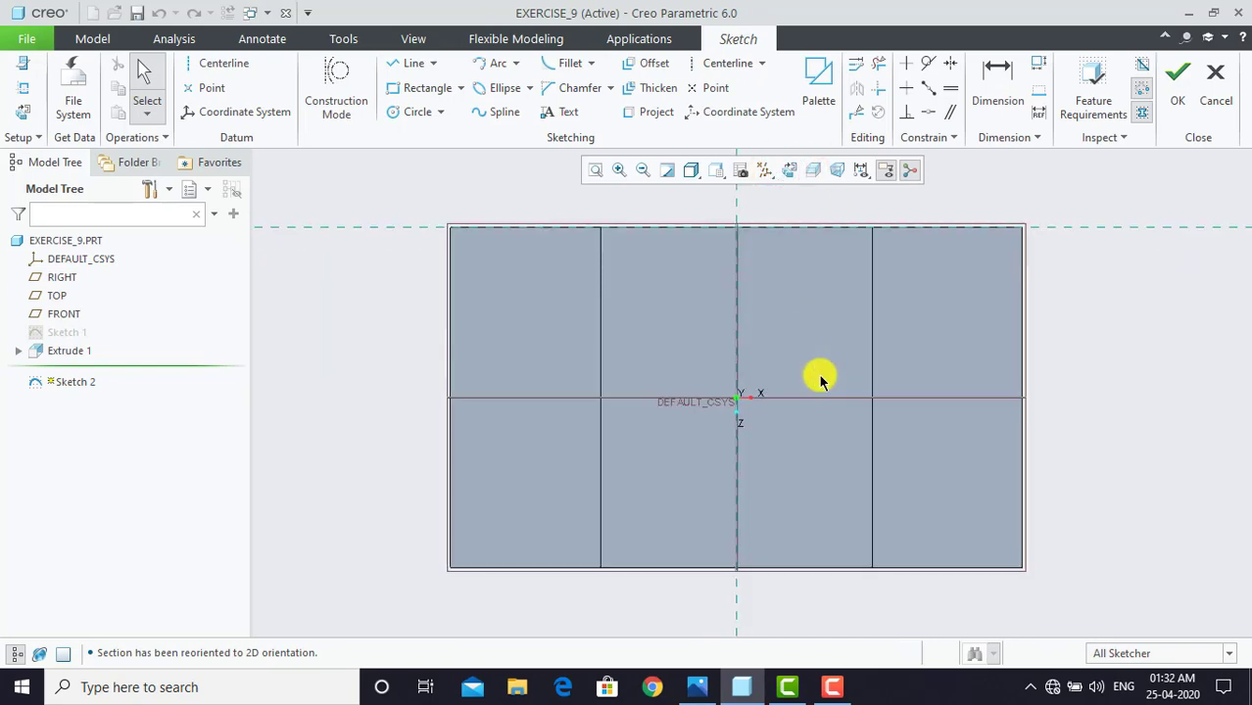
Draw a Ø30 circle on the centerline, centre 25 from the top edge, and finish the sketch.
left_click(394, 111)
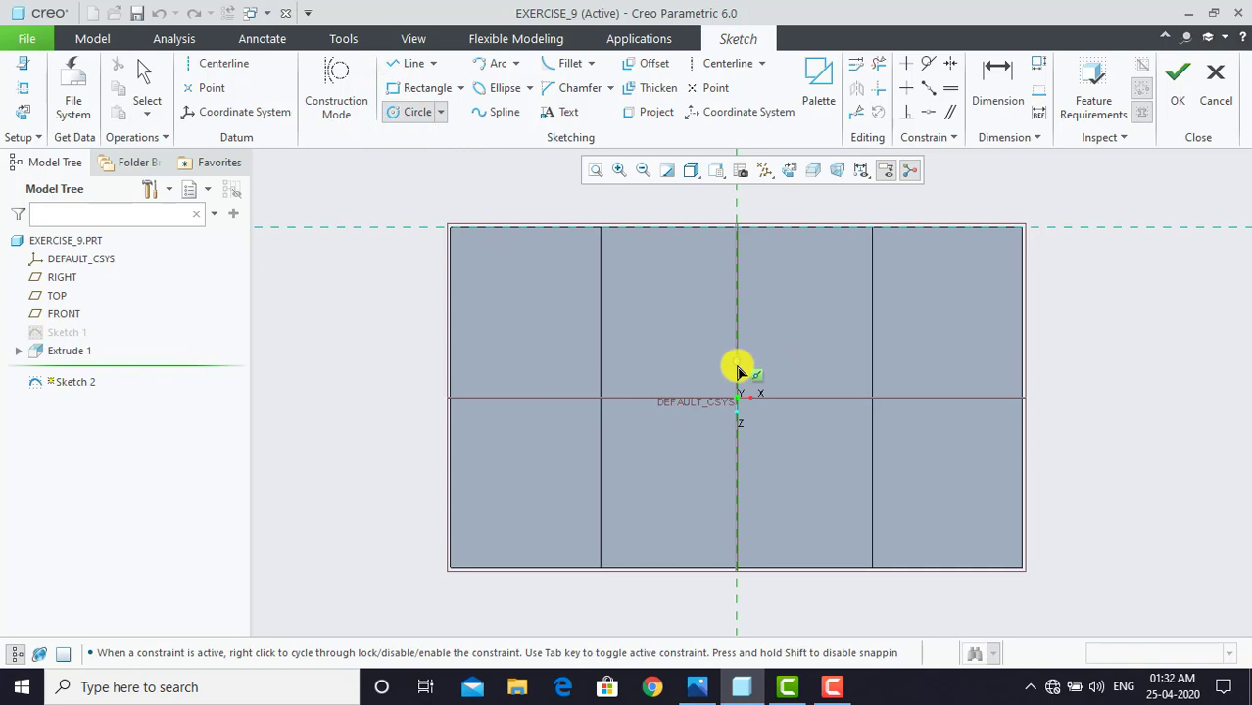
left_click(806, 400)
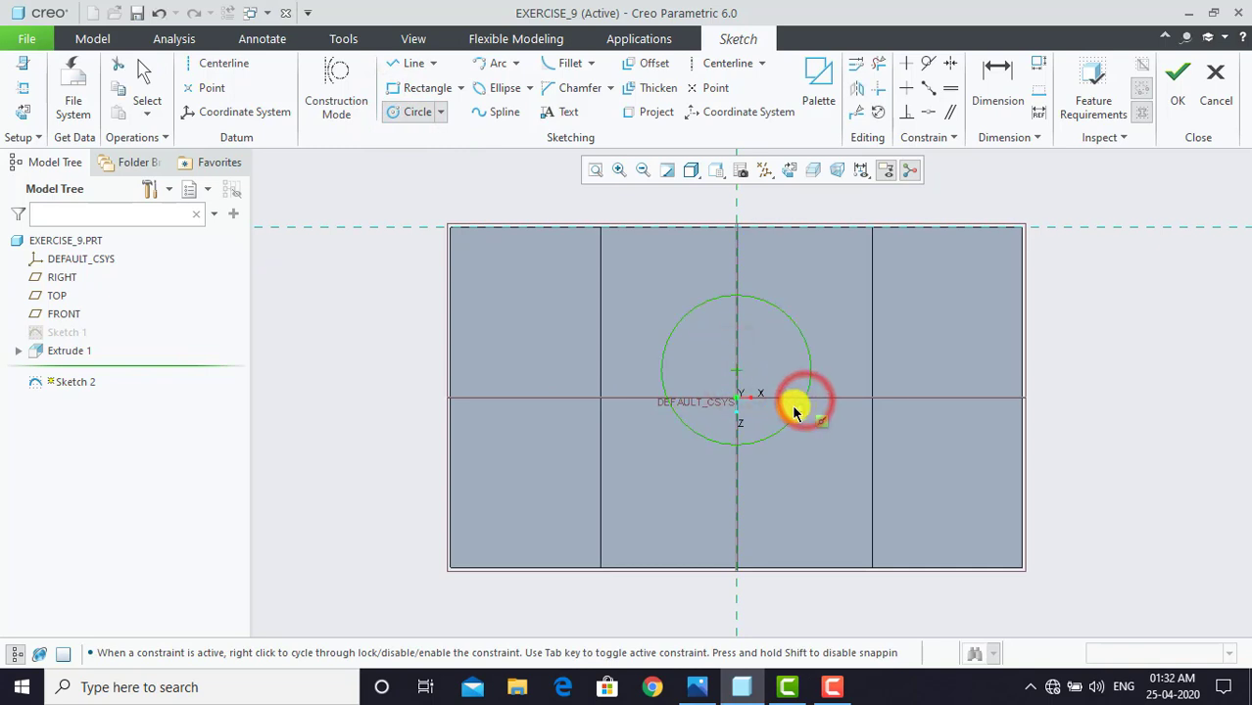
middle_click(804, 399)
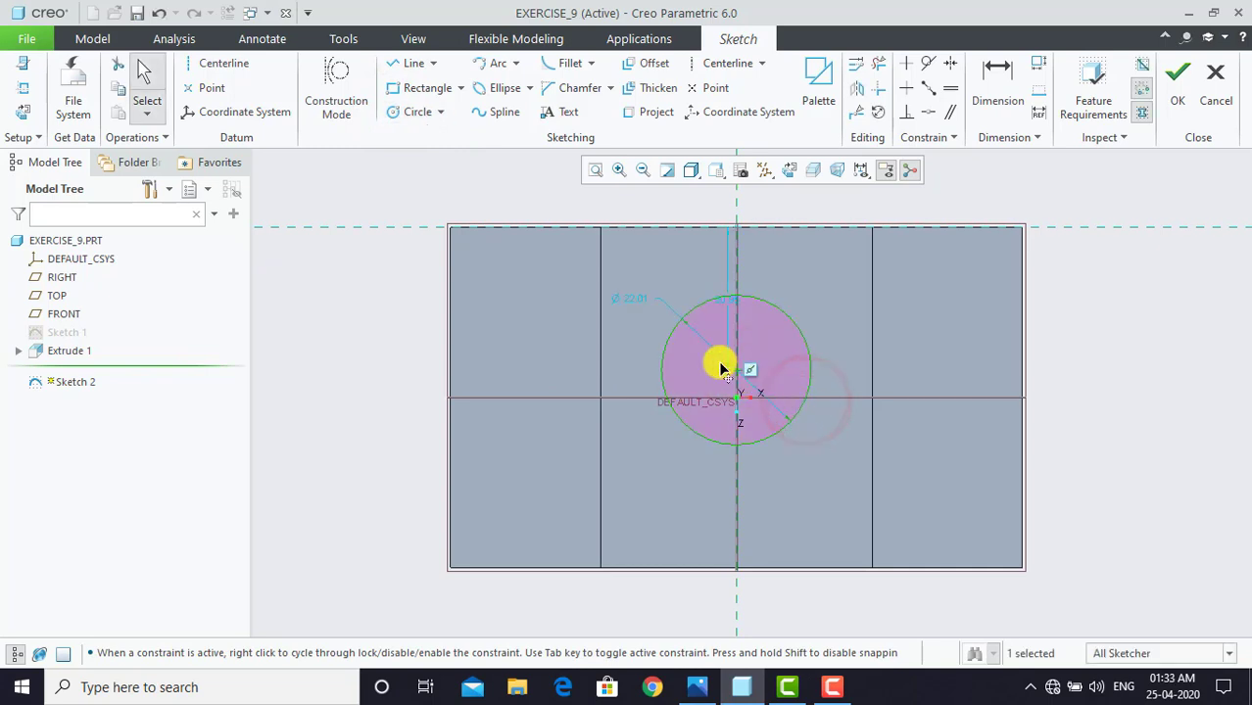
double_click(628, 307)
type("20")
left_click(378, 312)
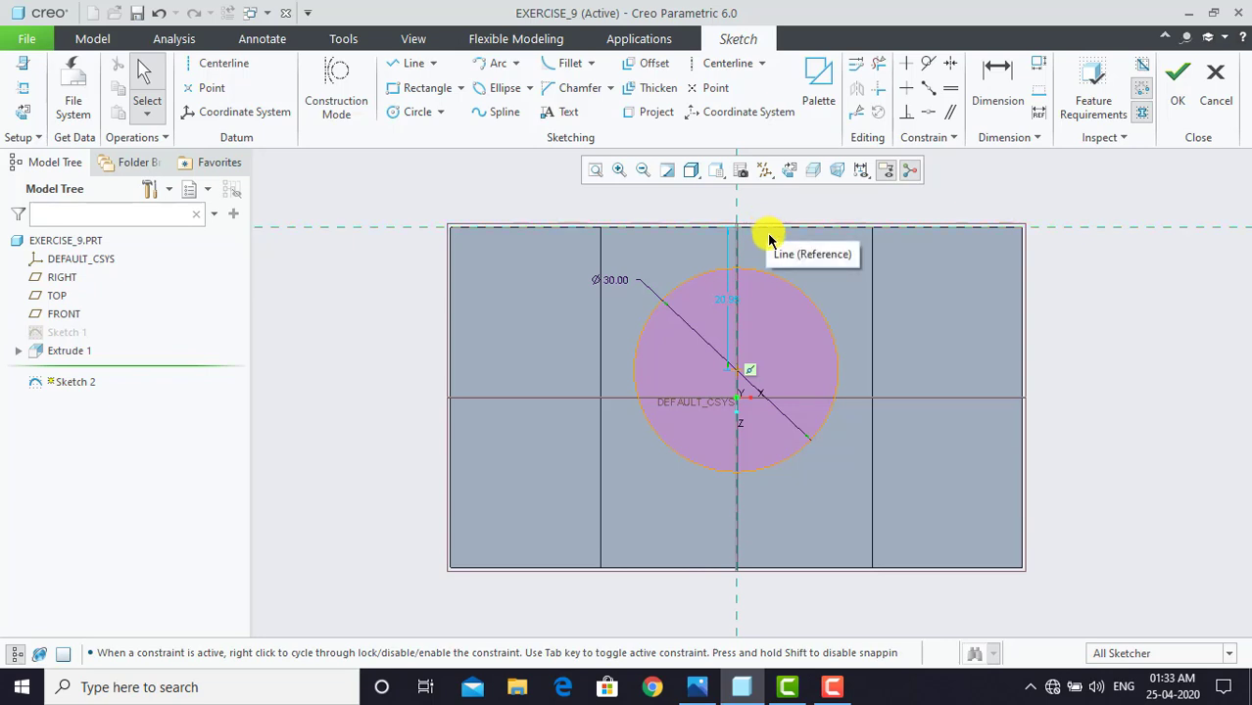
double_click(725, 299)
type("25")
key("Return")
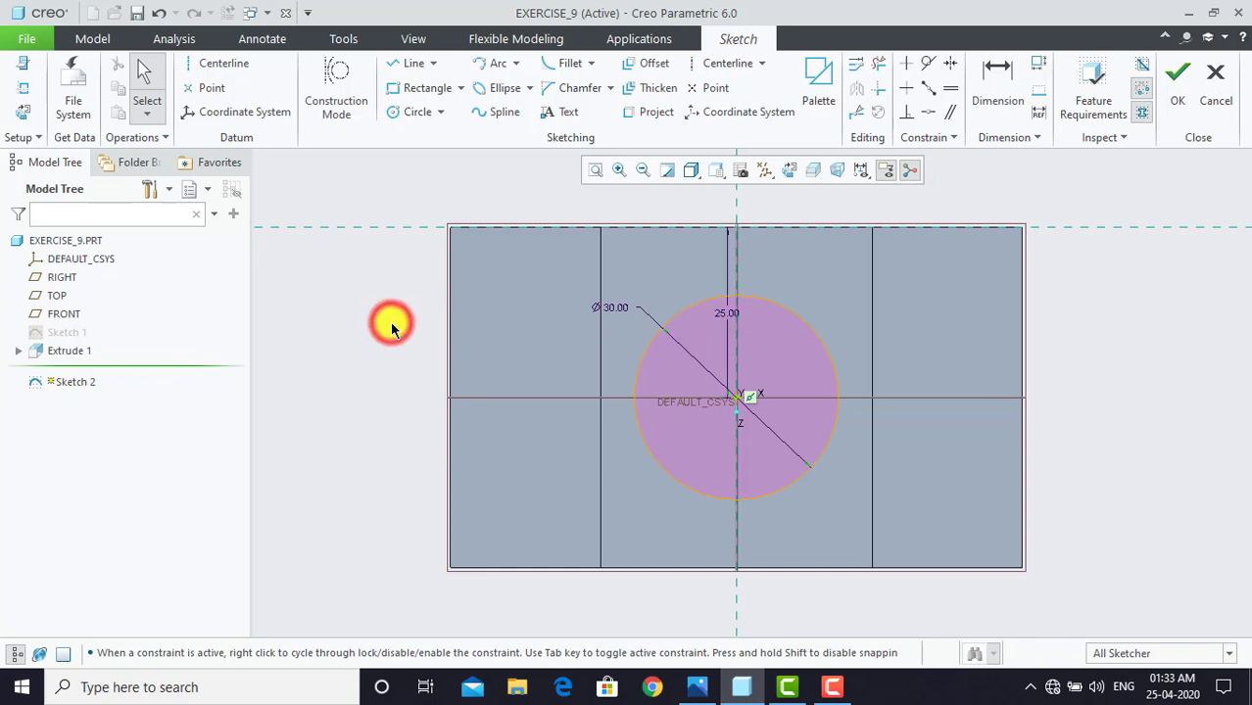
left_click(1183, 100)
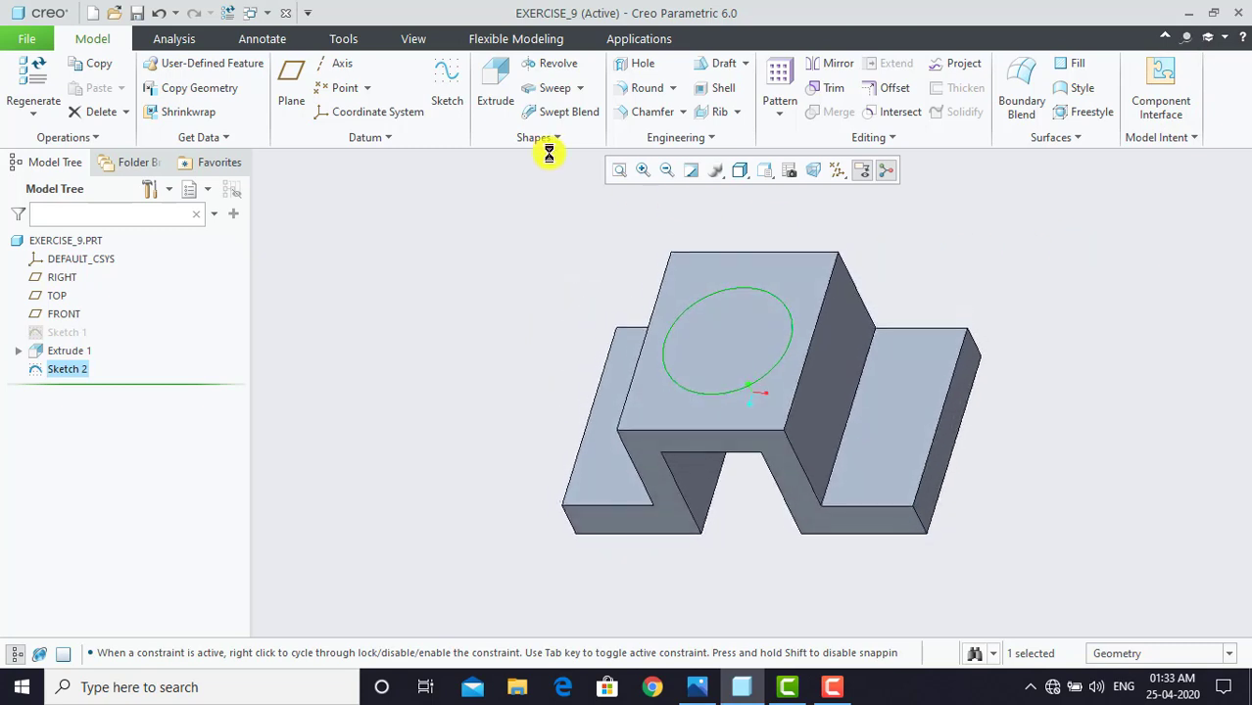
Extrude Sketch 2 into a 30-high cylindrical boss, then view the reference drawing.
left_click(490, 98)
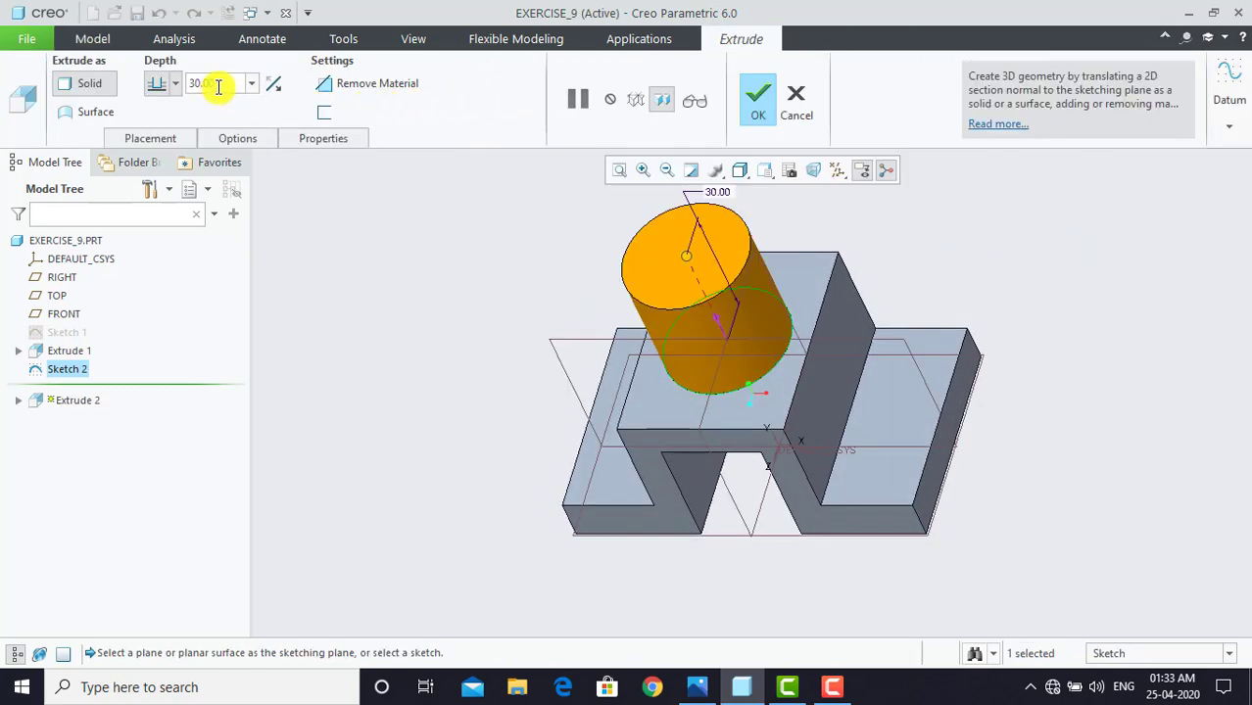
left_click(749, 104)
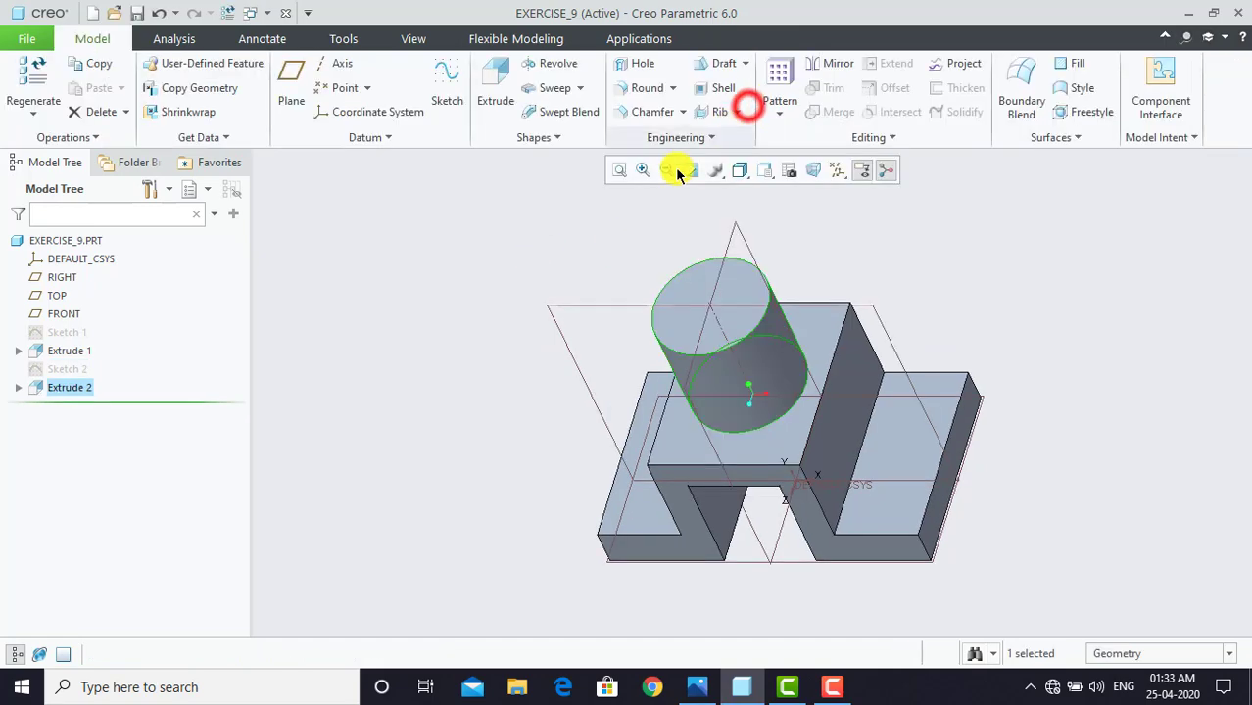
left_click(593, 243)
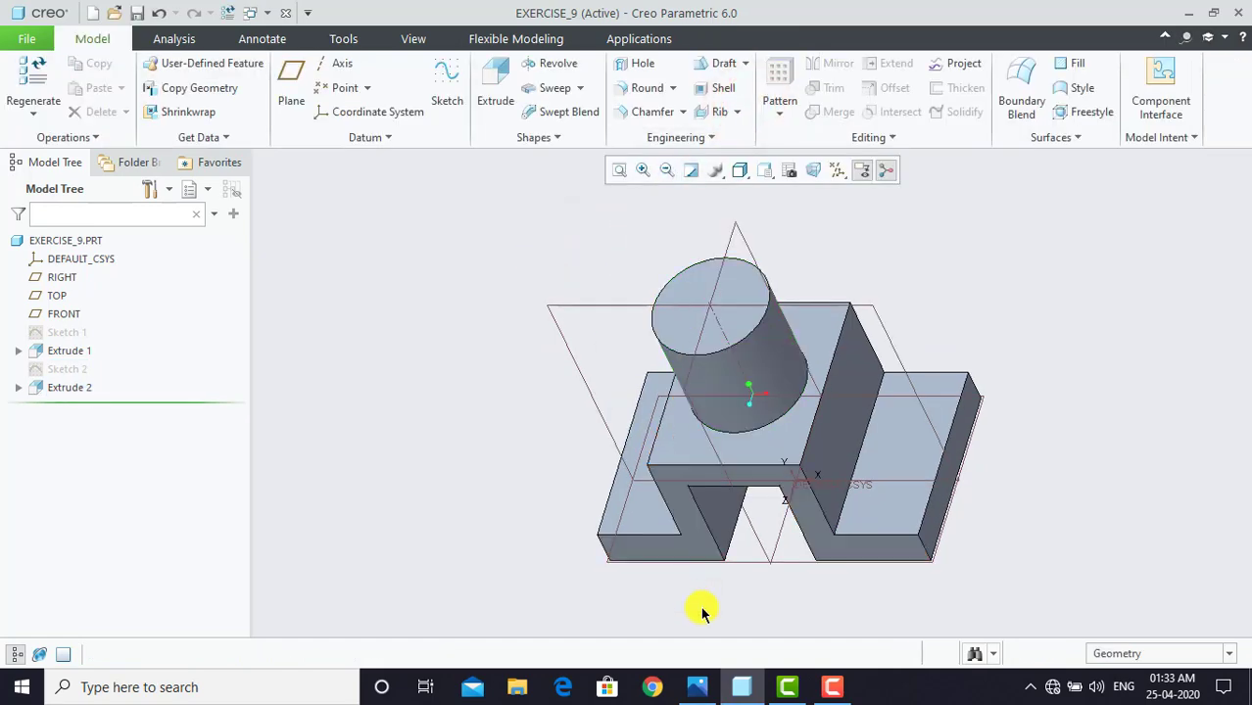
left_click(694, 689)
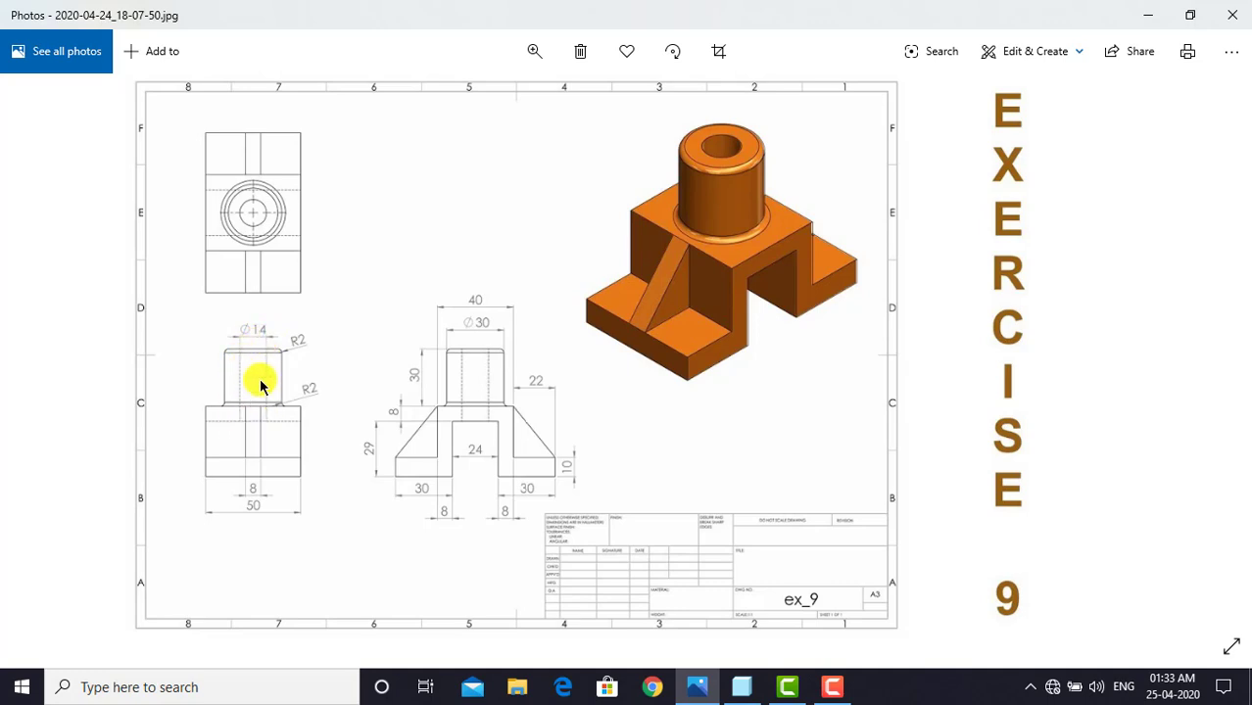
Start a new sketch on the cylindrical boss's top face and orient it head-on.
left_click(742, 687)
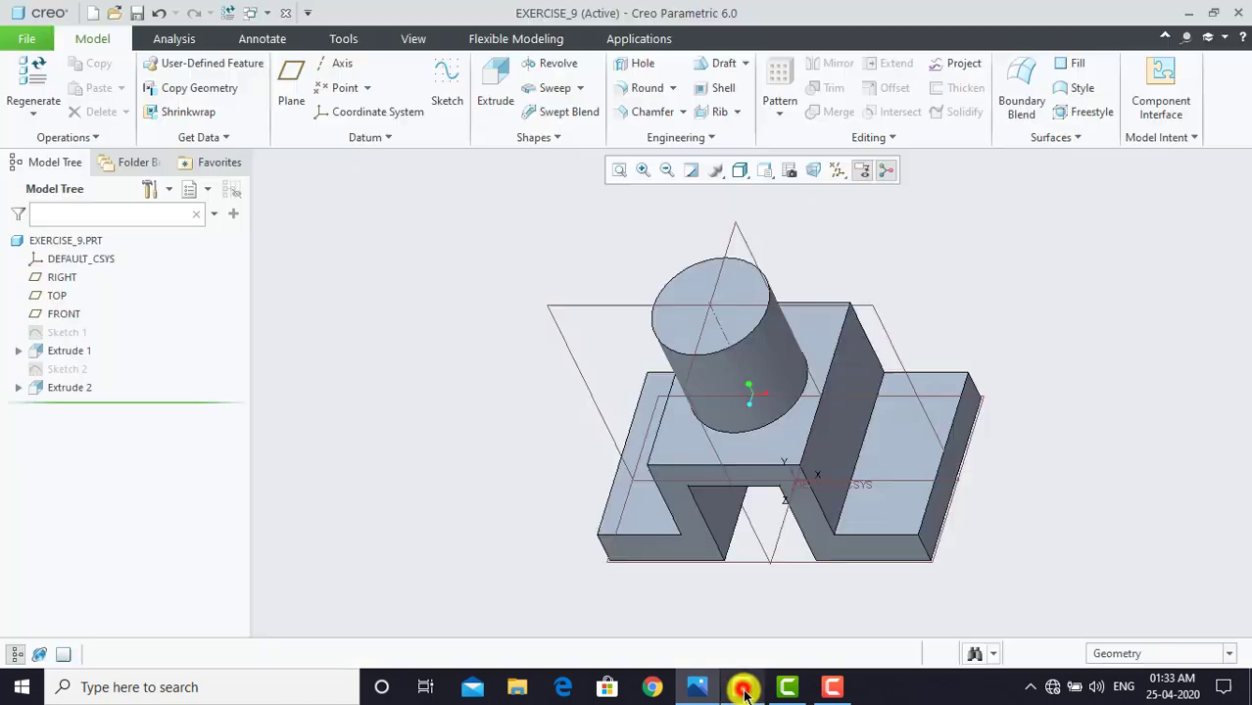
left_click(511, 446)
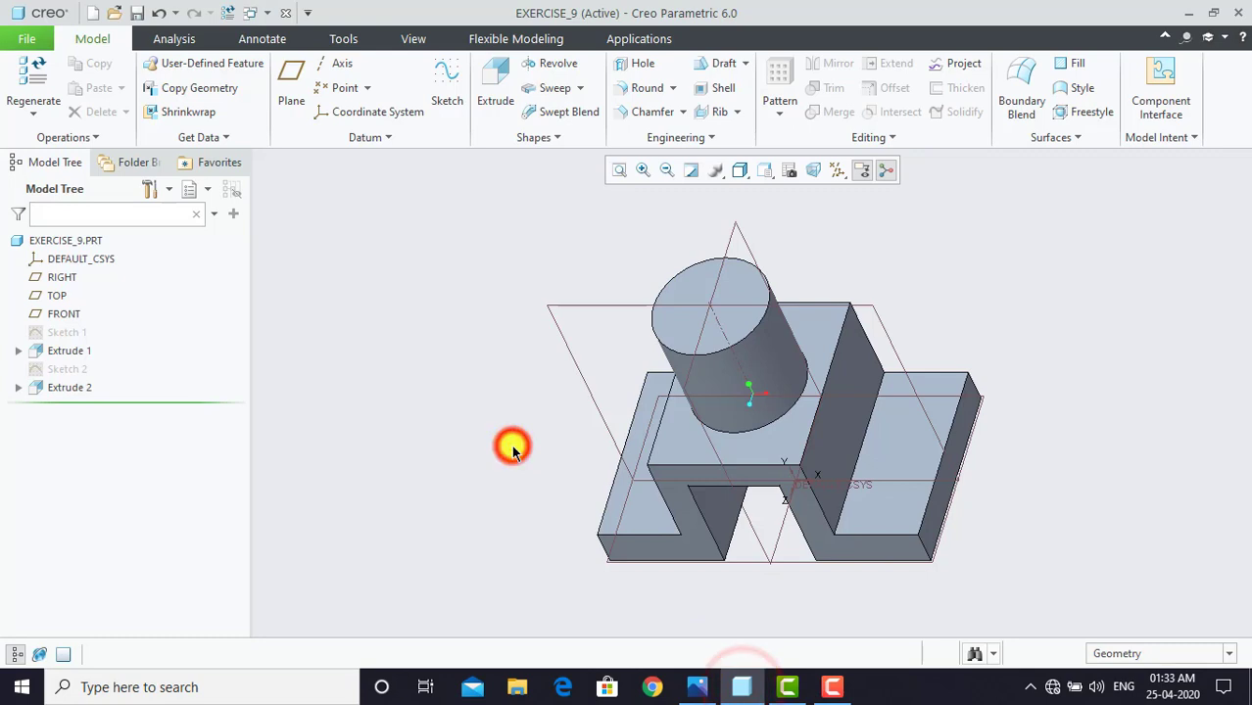
left_click(443, 78)
left_click(692, 295)
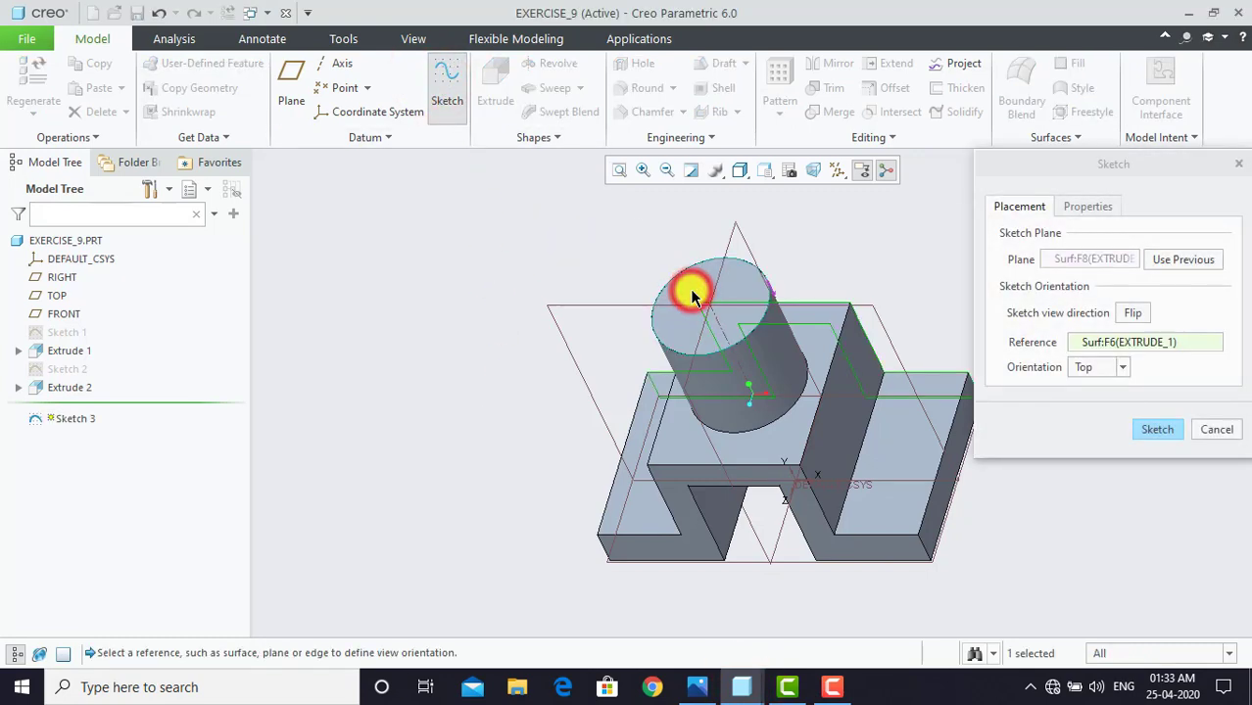
left_click(1155, 430)
left_click(996, 294)
left_click(790, 171)
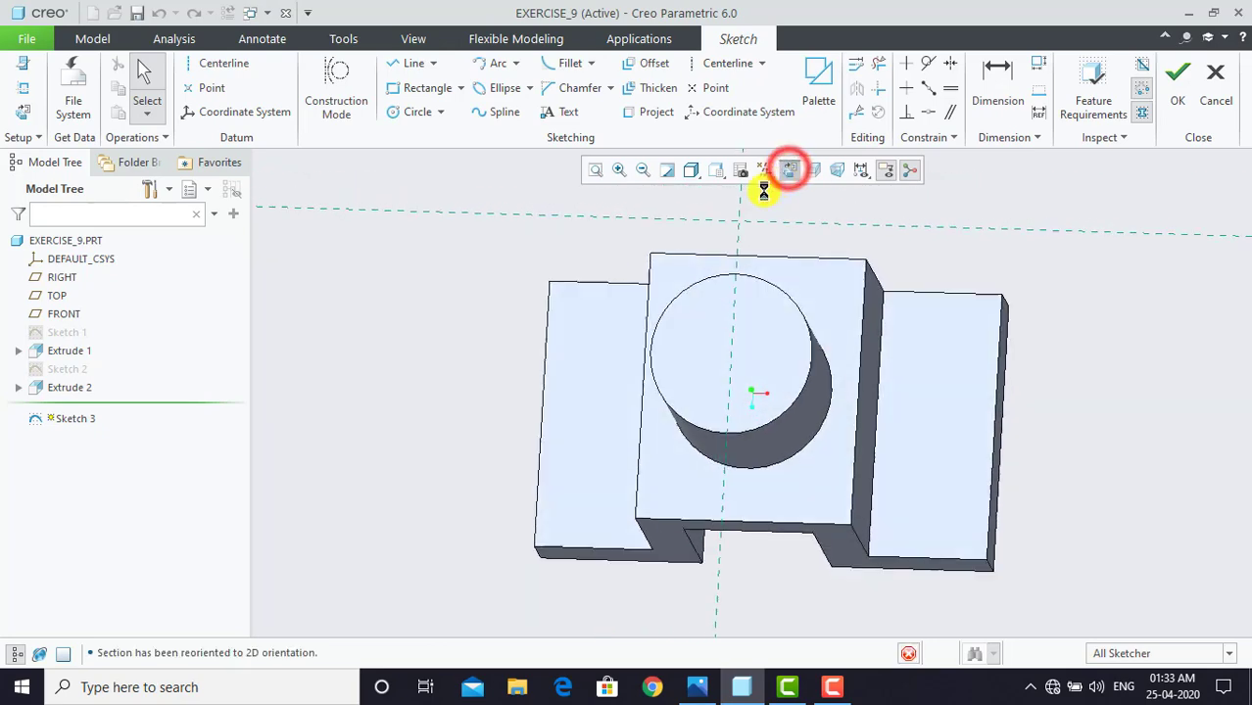
left_click(461, 326)
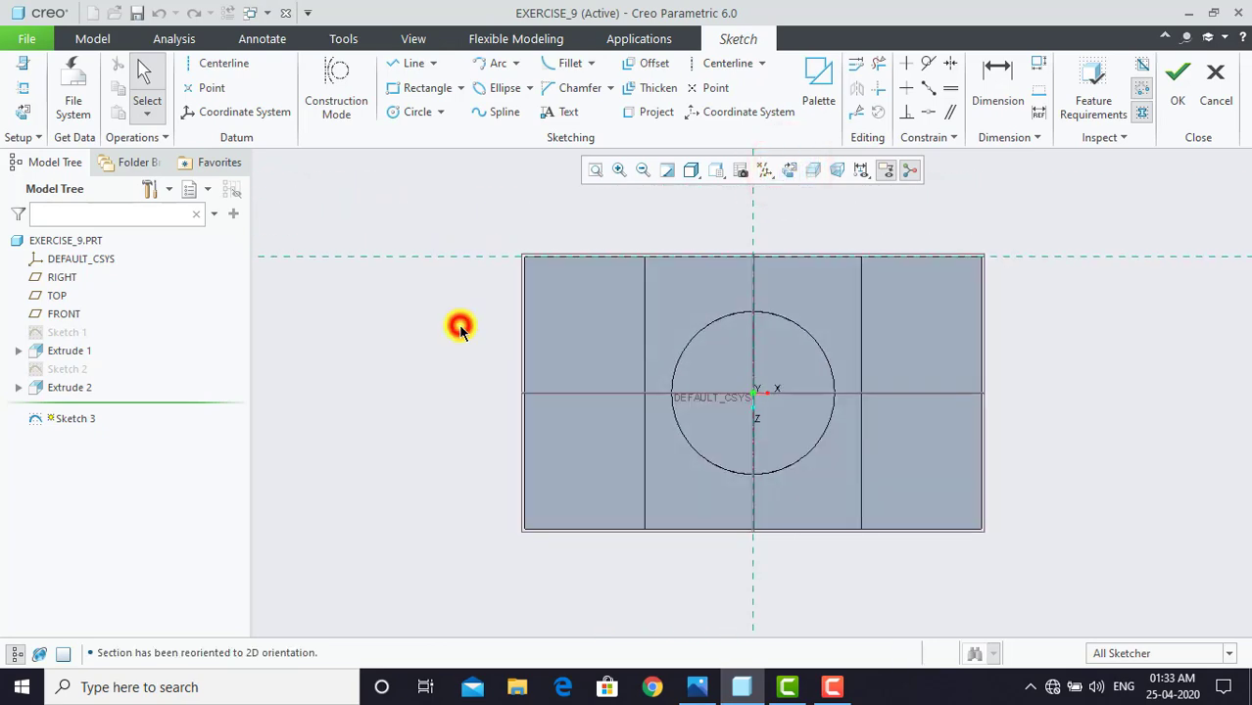
Draw a circle centred on the sketch origin, set its diameter to 14.00, and finish Sketch 3.
left_click(411, 111)
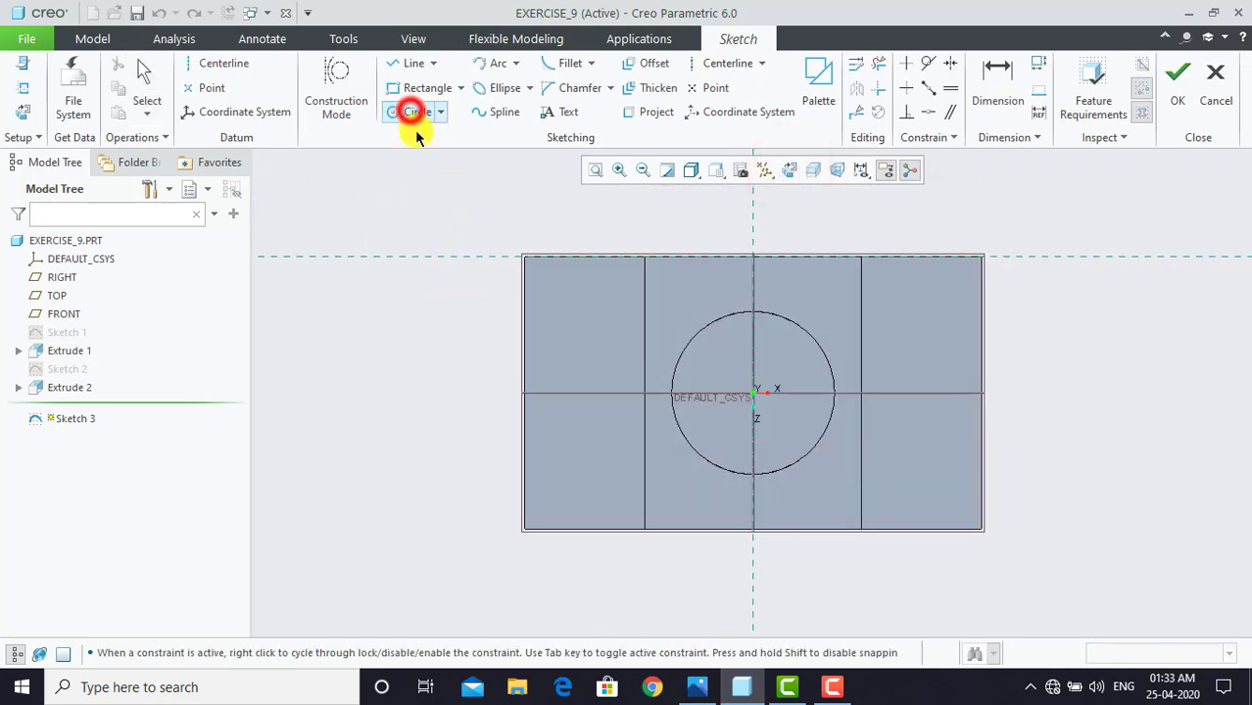
left_click(753, 390)
left_click(763, 364)
middle_click(778, 377)
scroll(779, 377, "down", 1)
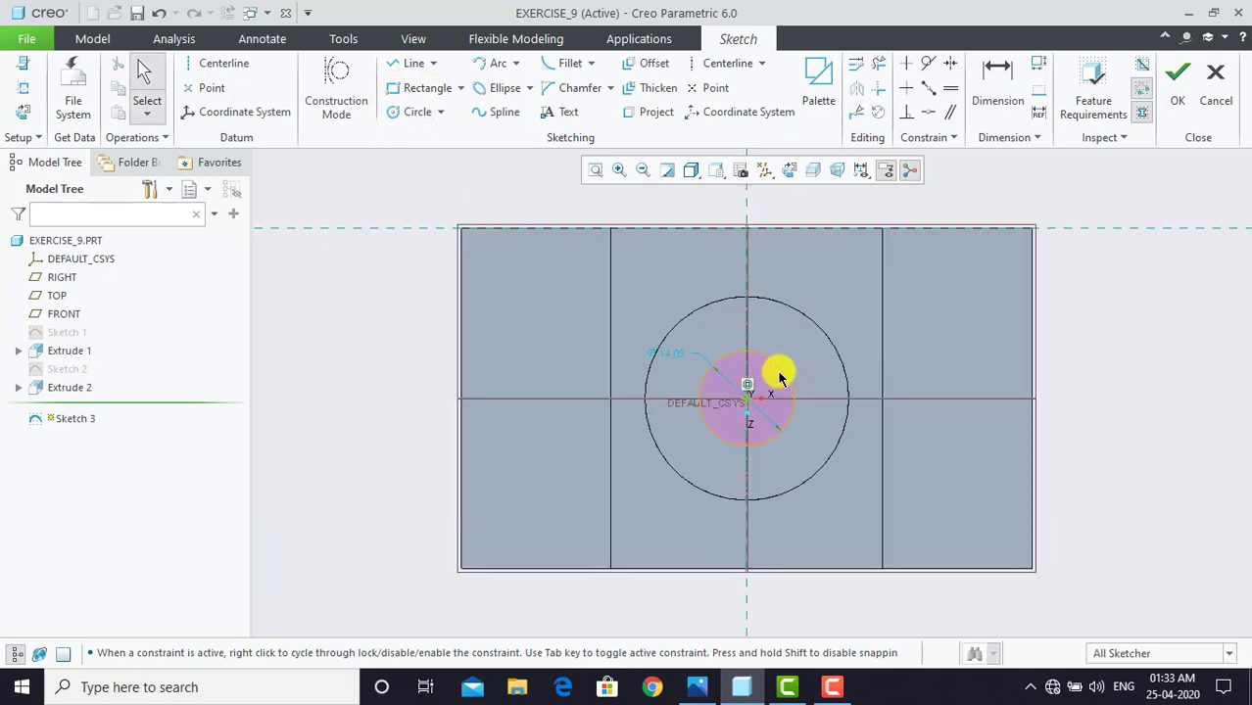
double_click(678, 354)
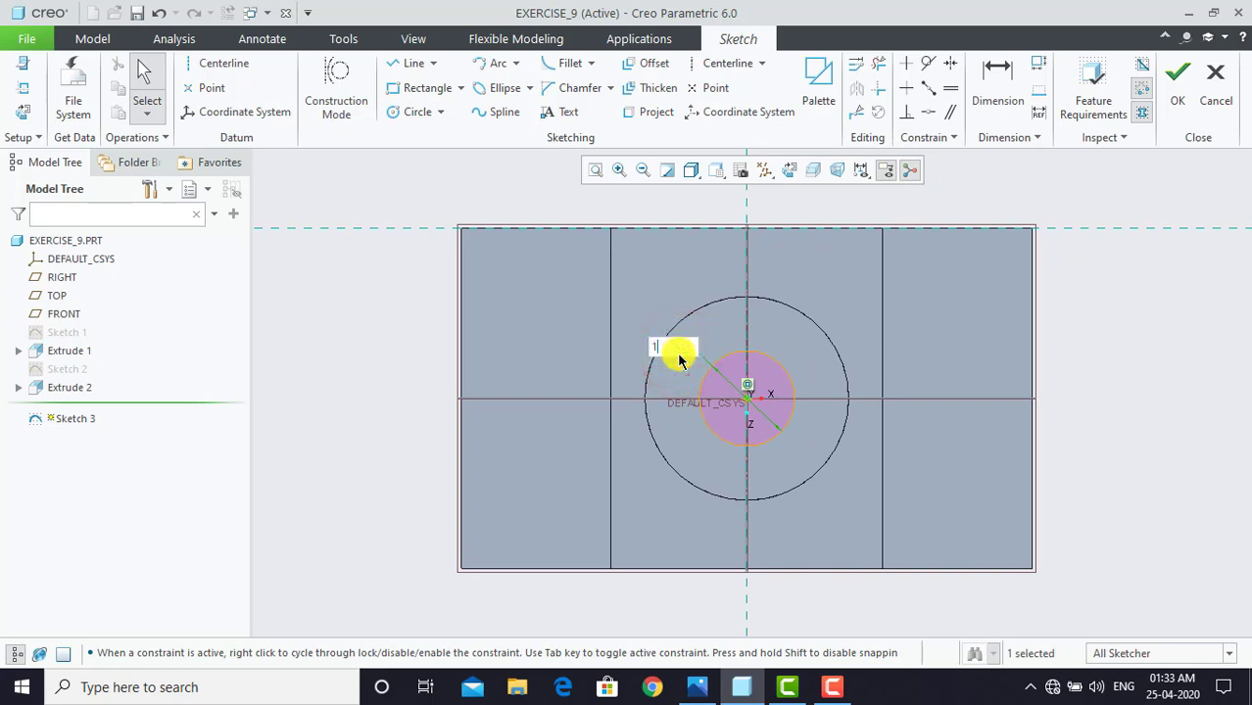
key("Return")
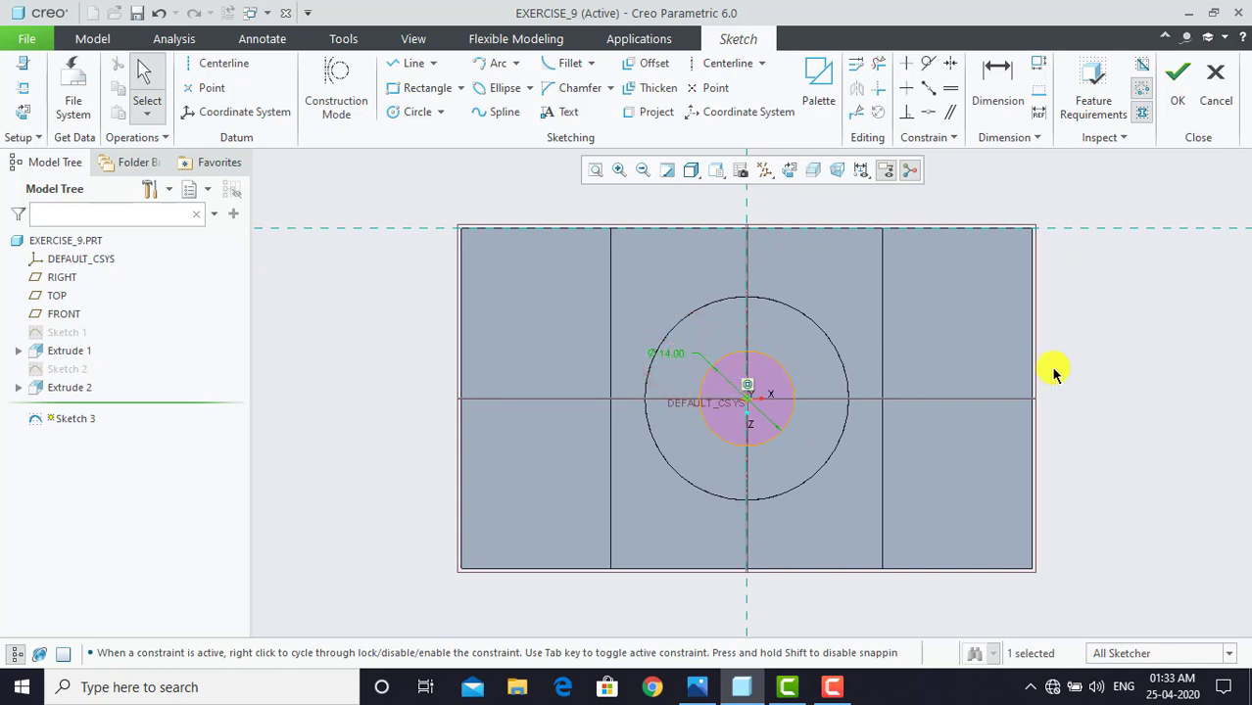
left_click(1177, 98)
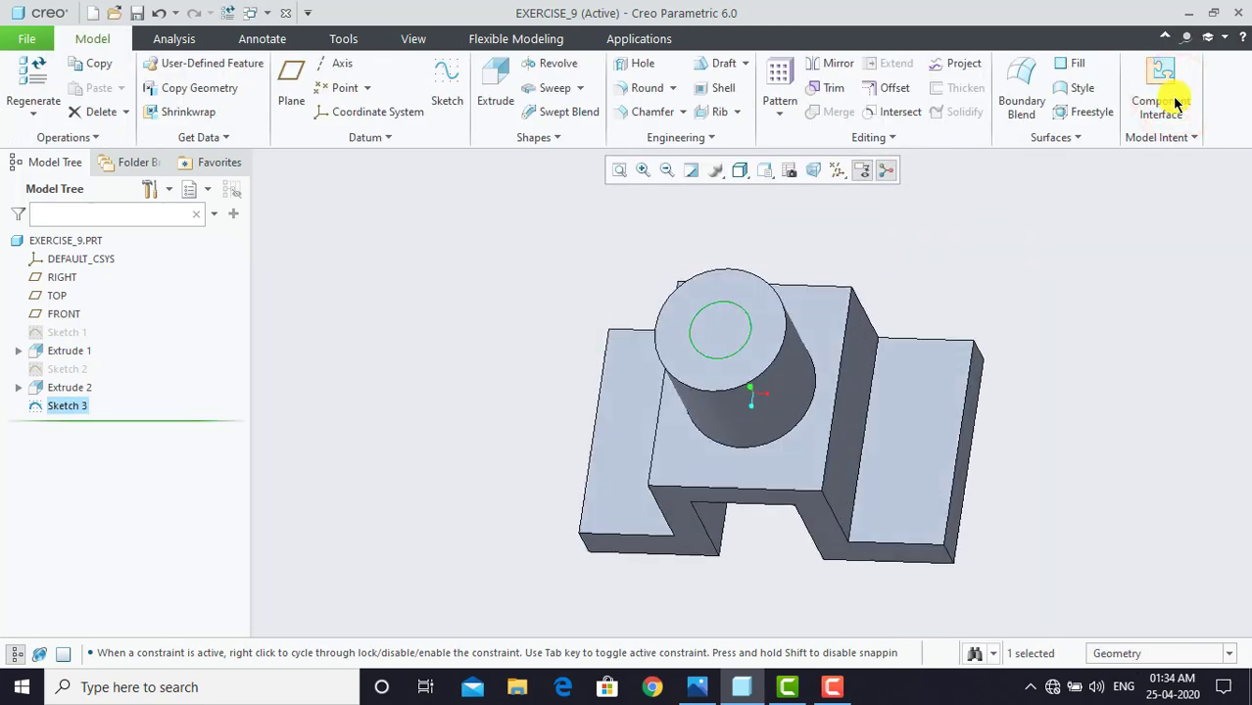
Extrude the Ø14 circle as a flipped material-removing cut with Side 1 depth set to Through All.
left_click(483, 98)
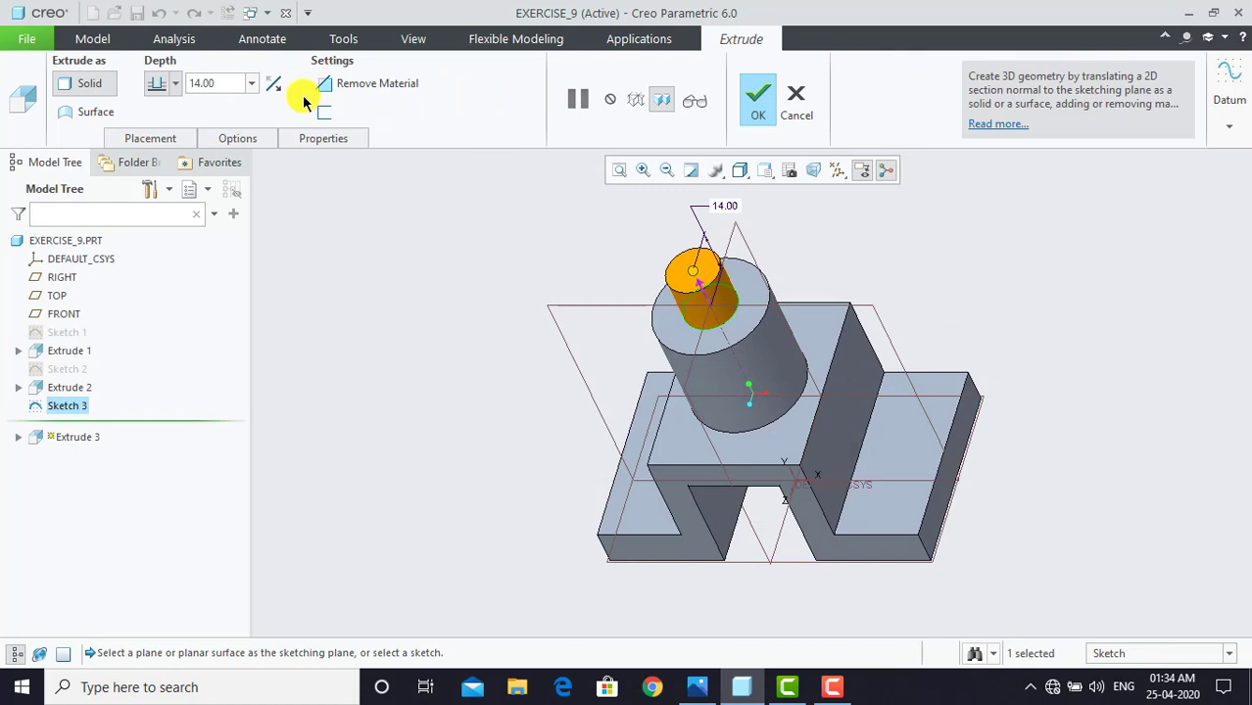
left_click(354, 88)
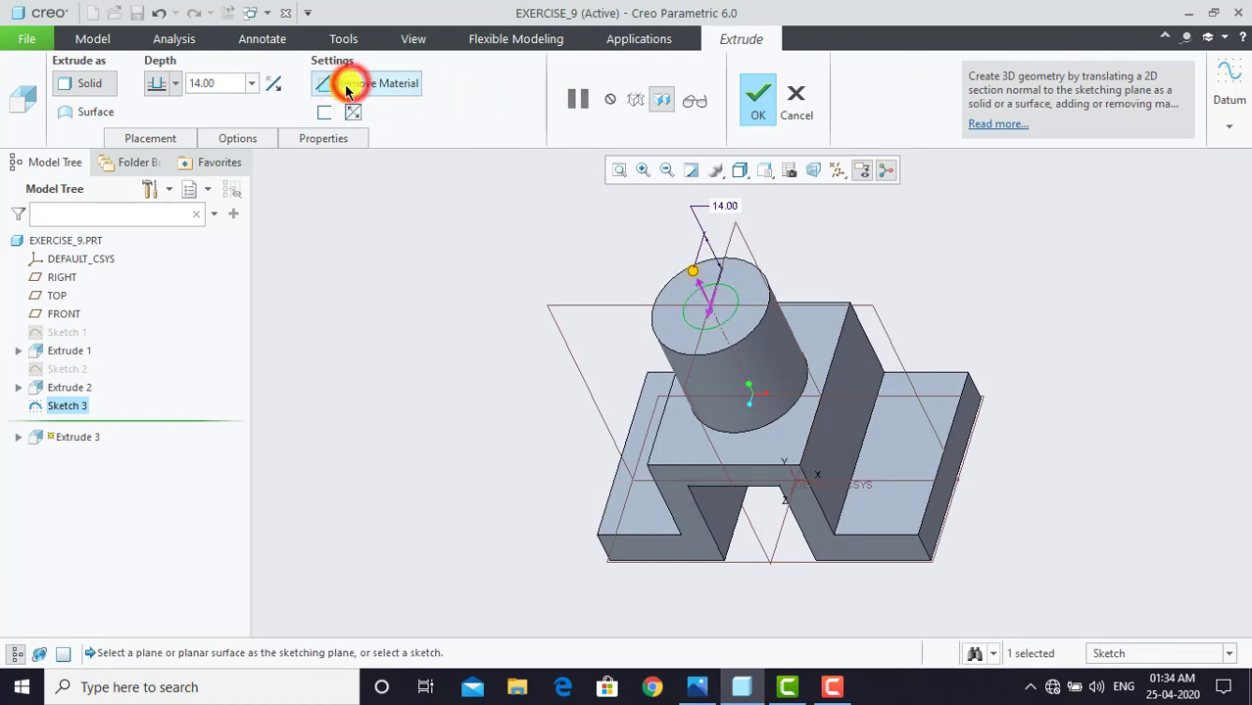
left_click(274, 86)
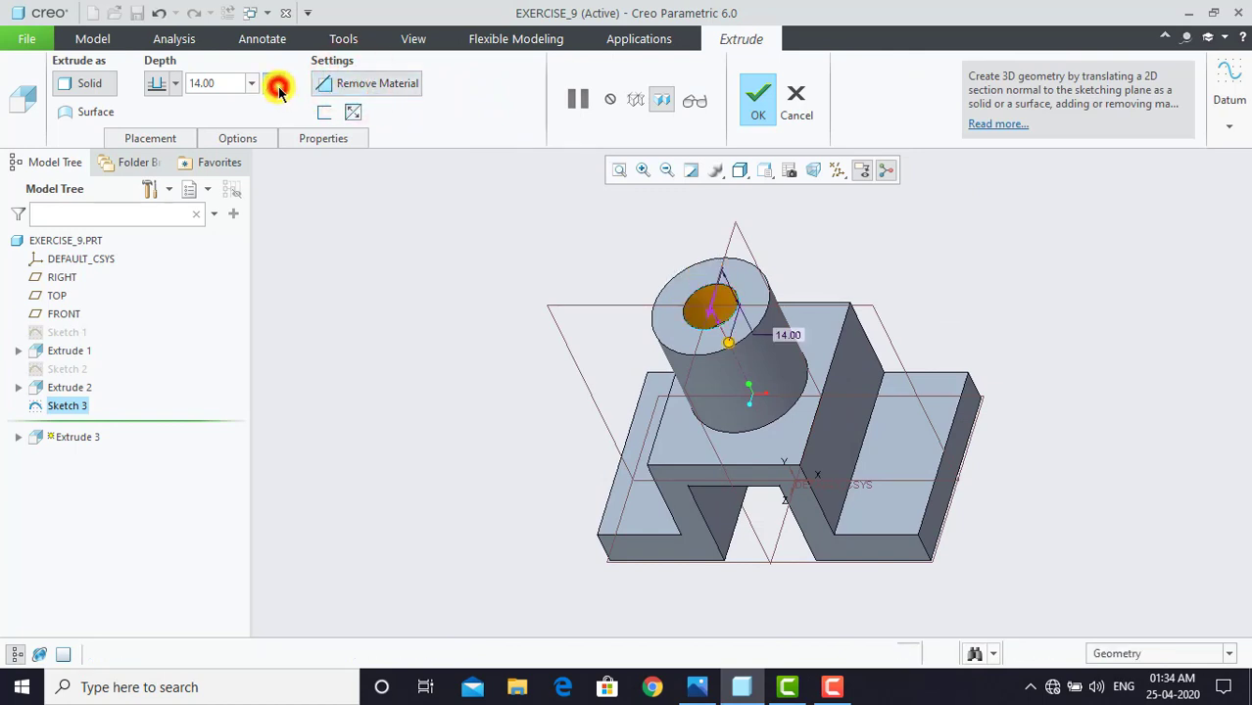
left_click(244, 143)
left_click(308, 209)
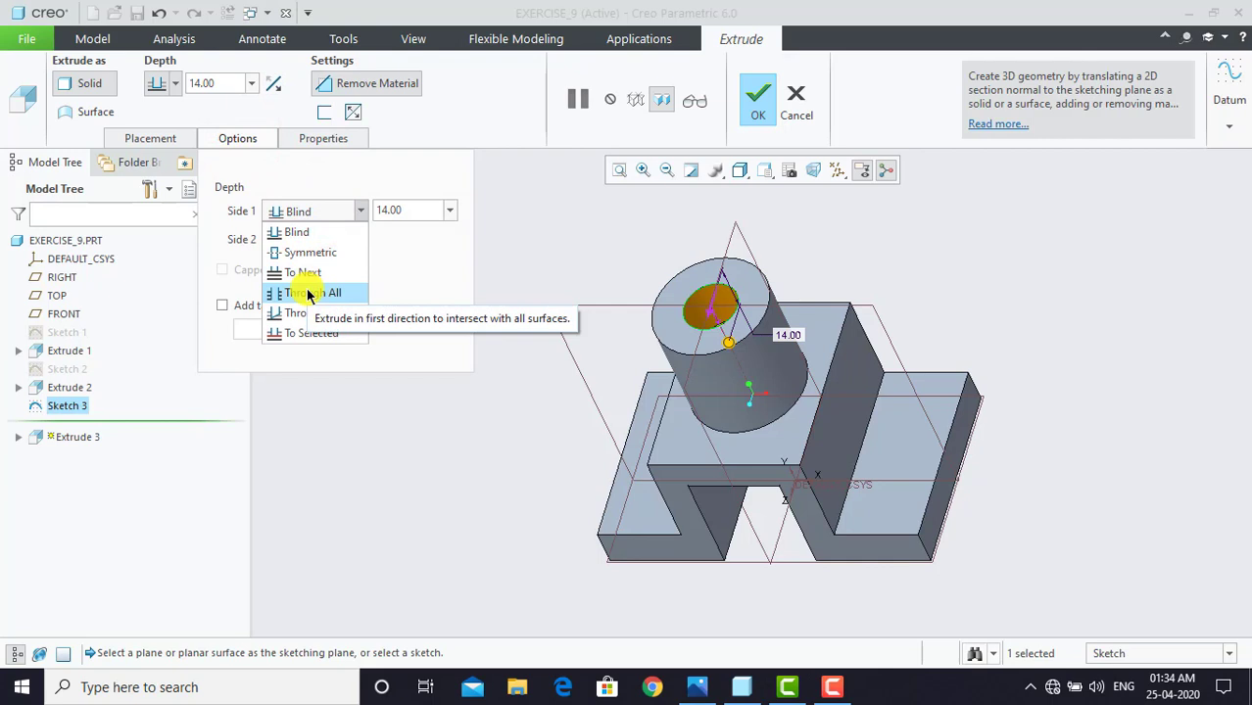
left_click(308, 293)
left_click(558, 240)
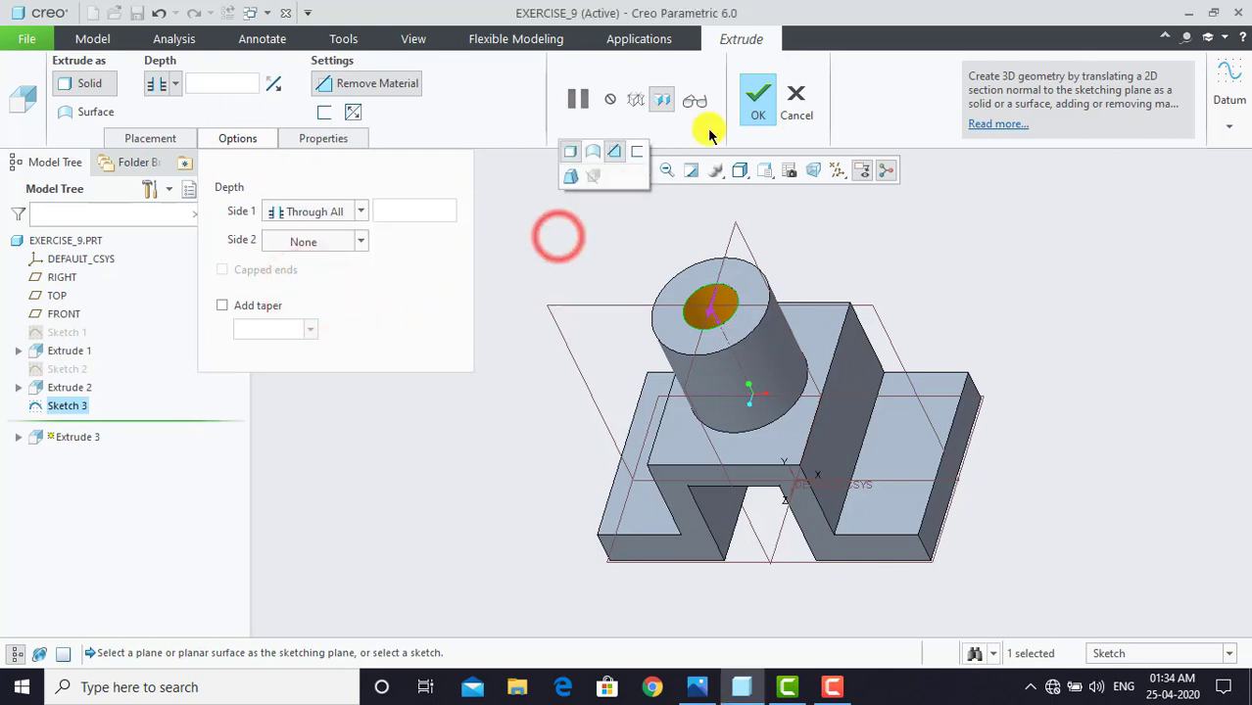
left_click(757, 98)
left_click(813, 240)
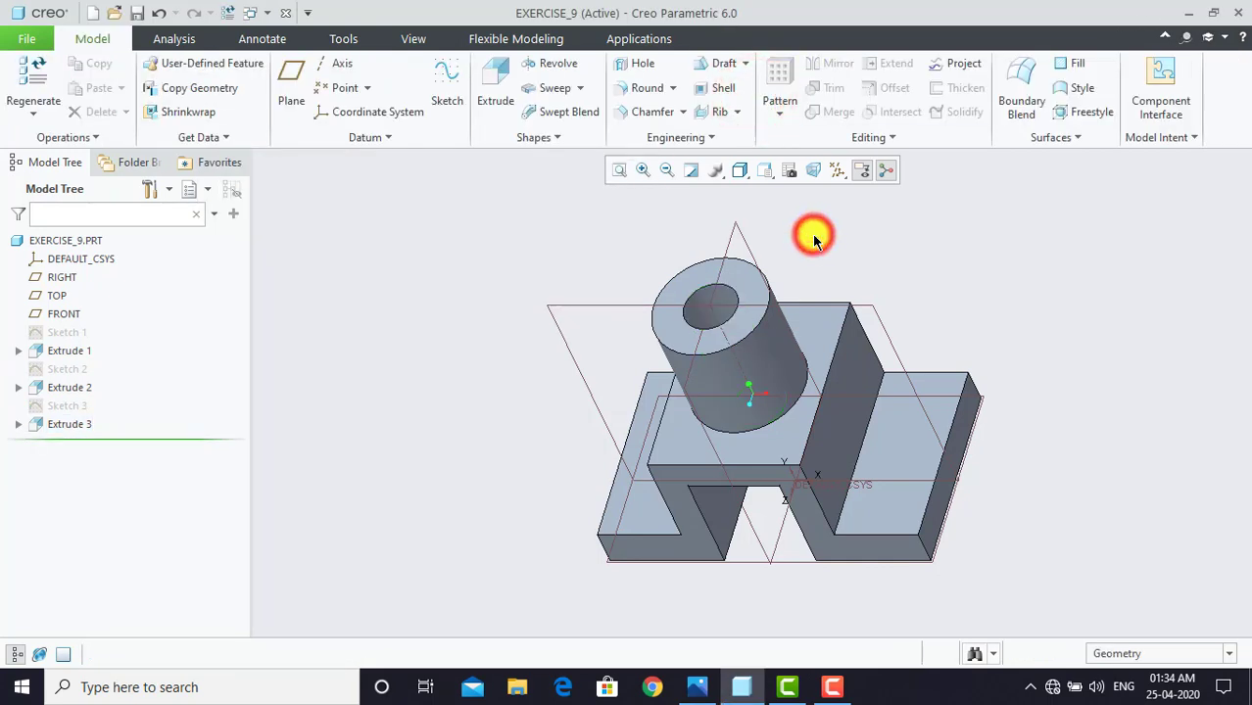
left_click(697, 686)
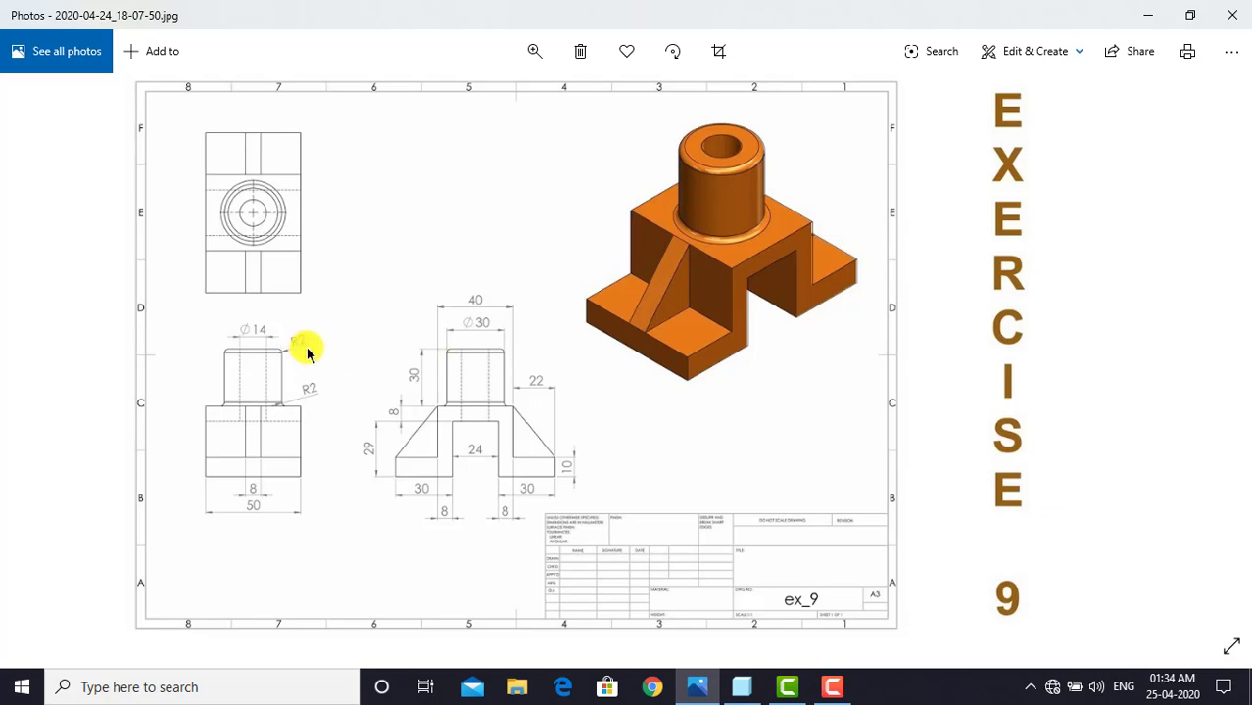
Having checked the drawing's R2 fillet callouts, bring the EXERCISE_9 part back into view.
left_click(742, 686)
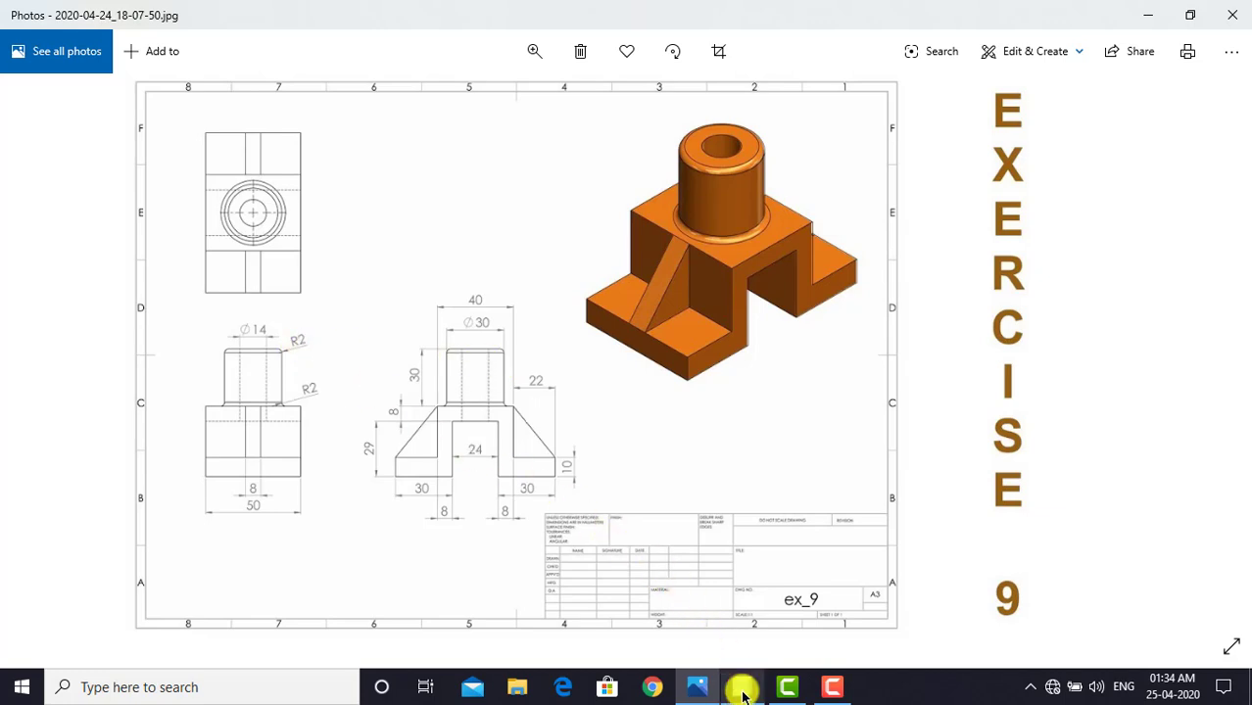
left_click(504, 411)
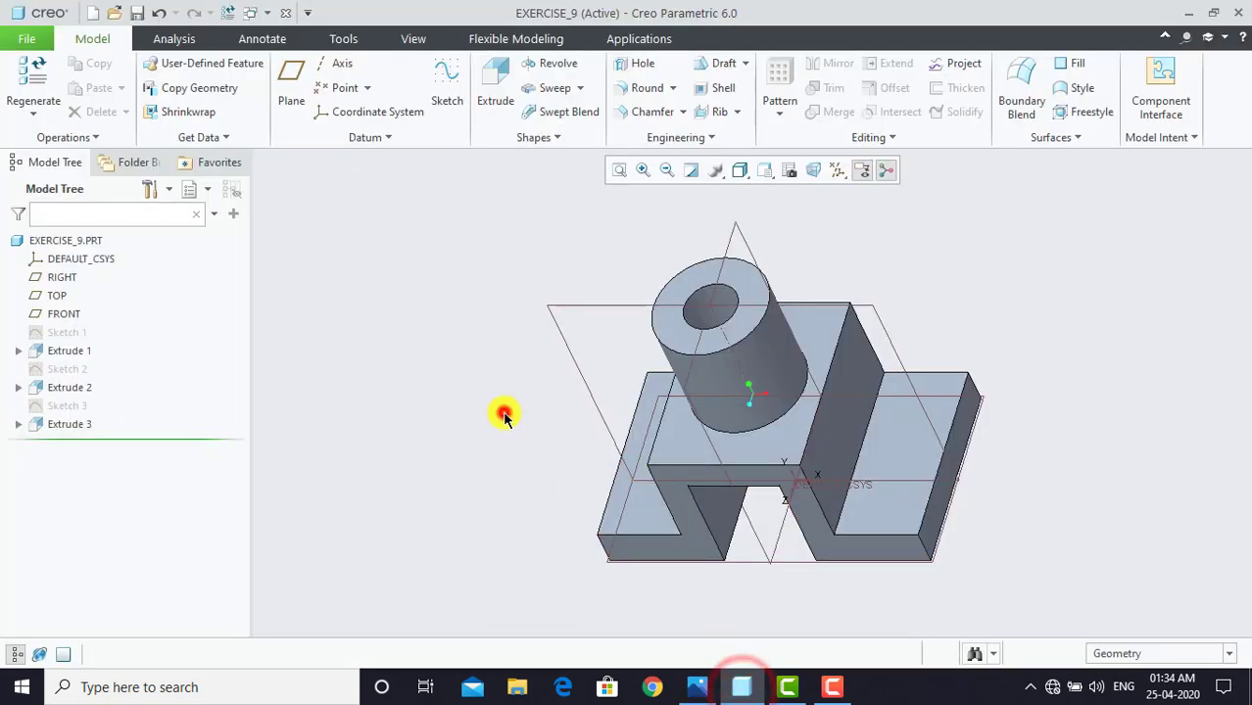
Add a 2.00-radius round to the boss's top and bottom edges.
left_click(641, 88)
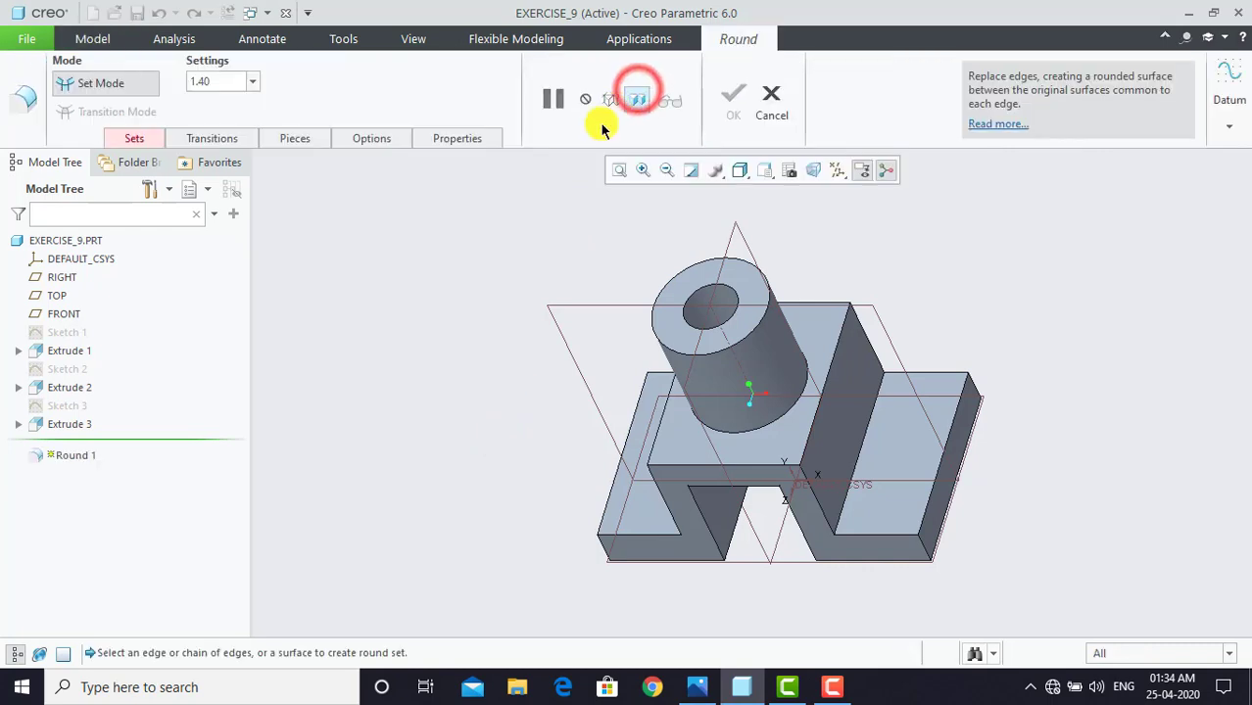
double_click(228, 82)
type("2")
key("Return")
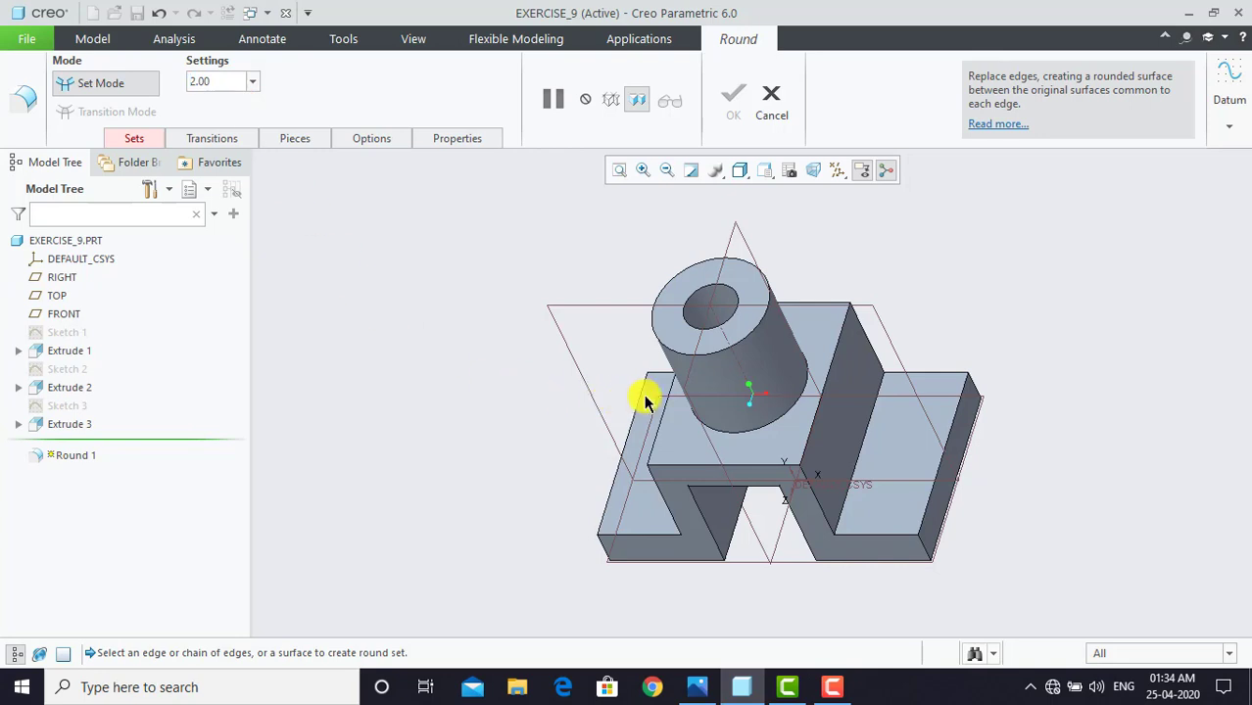
left_click(655, 336)
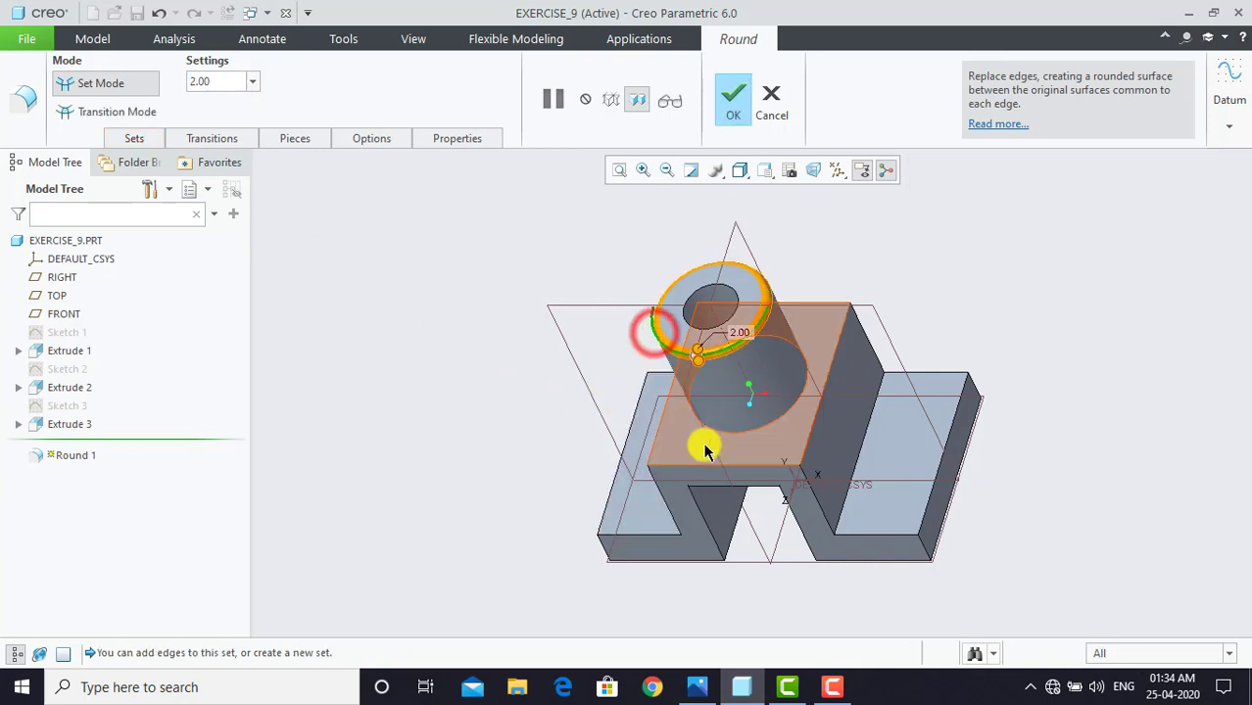
left_click(723, 434)
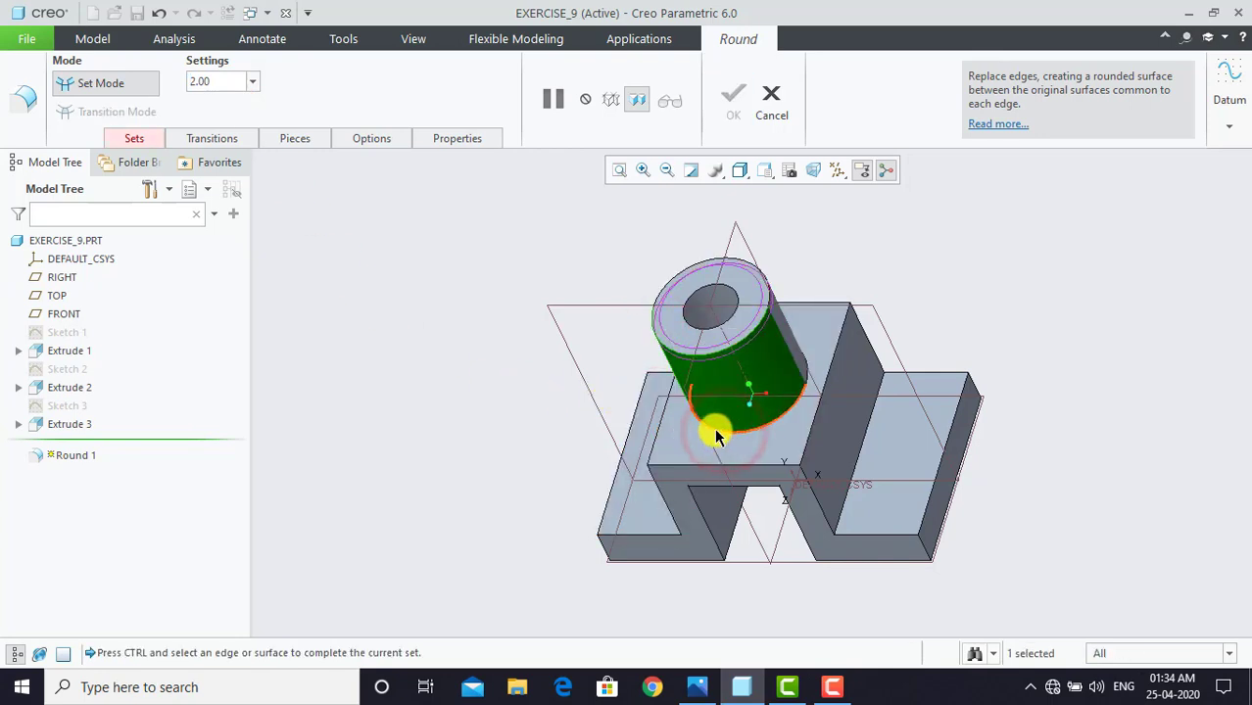
left_click(714, 434, "ctrl")
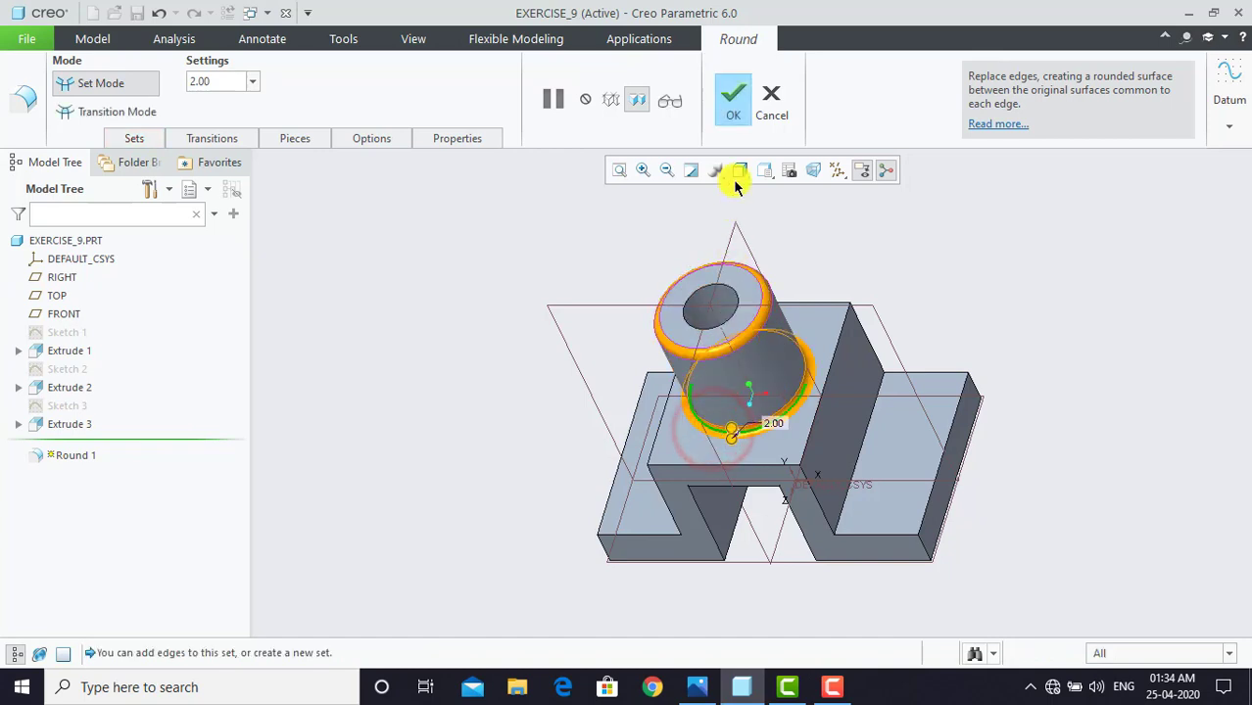
left_click(734, 102)
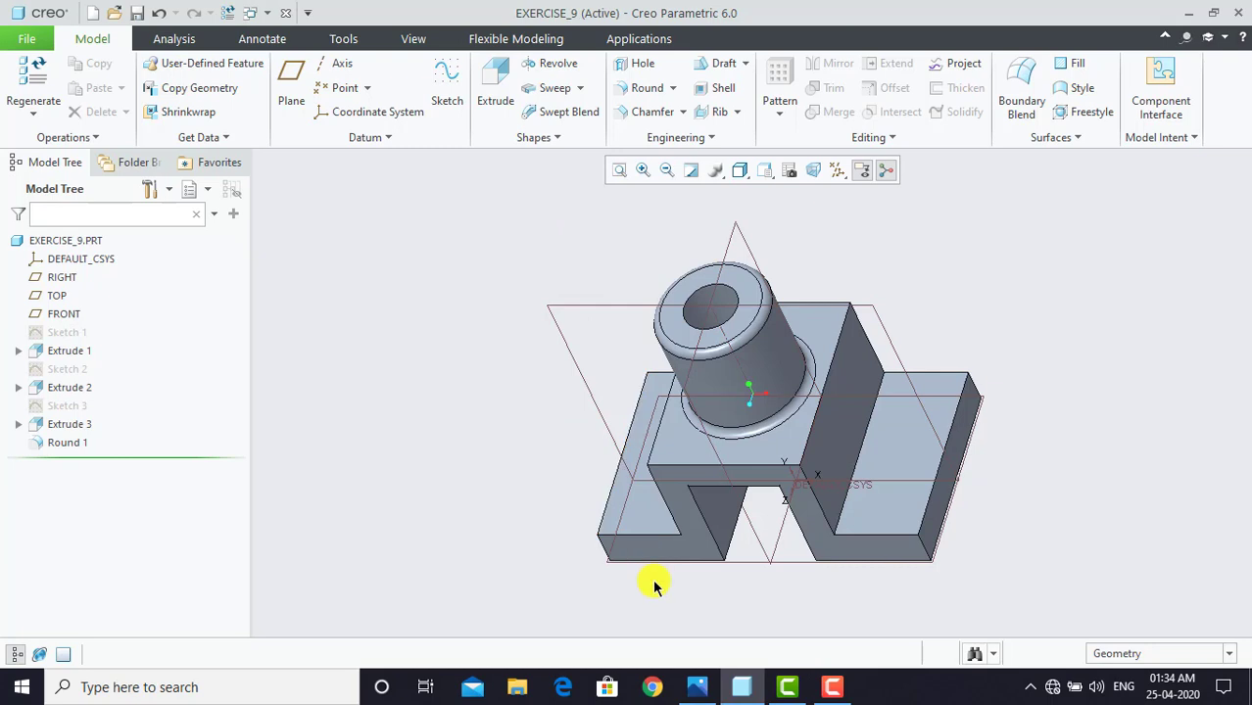
left_click(696, 687)
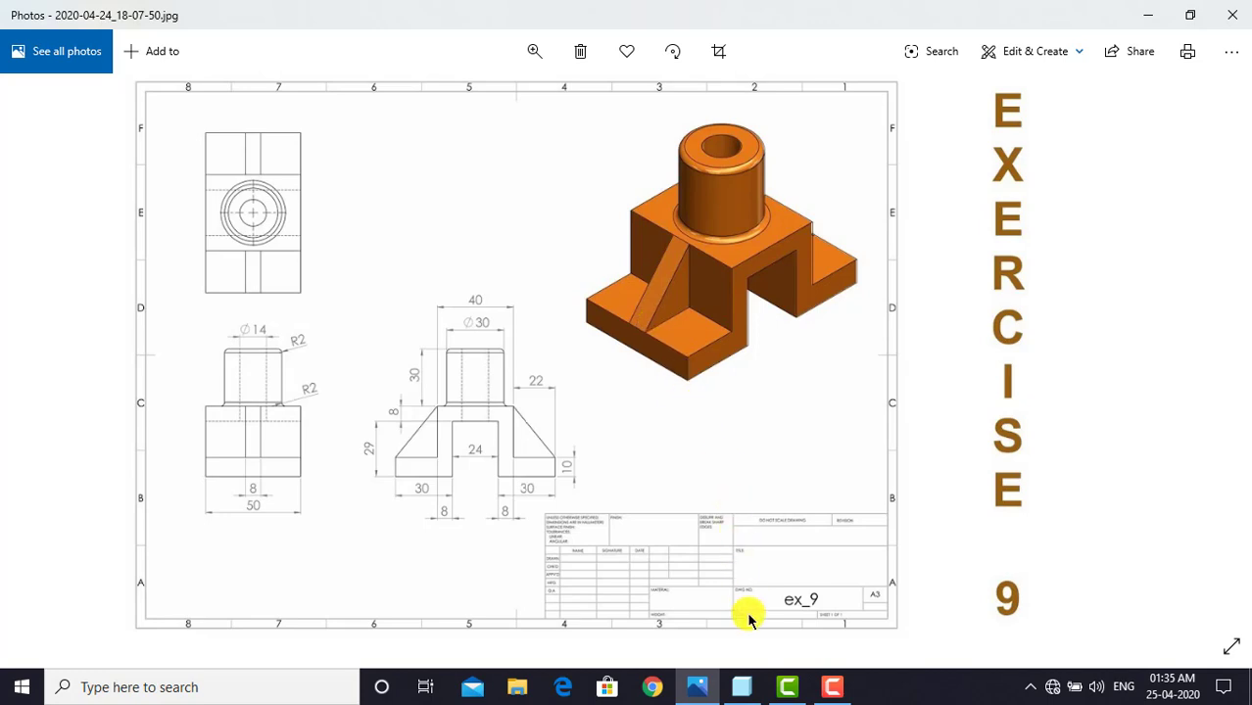
left_click(741, 689)
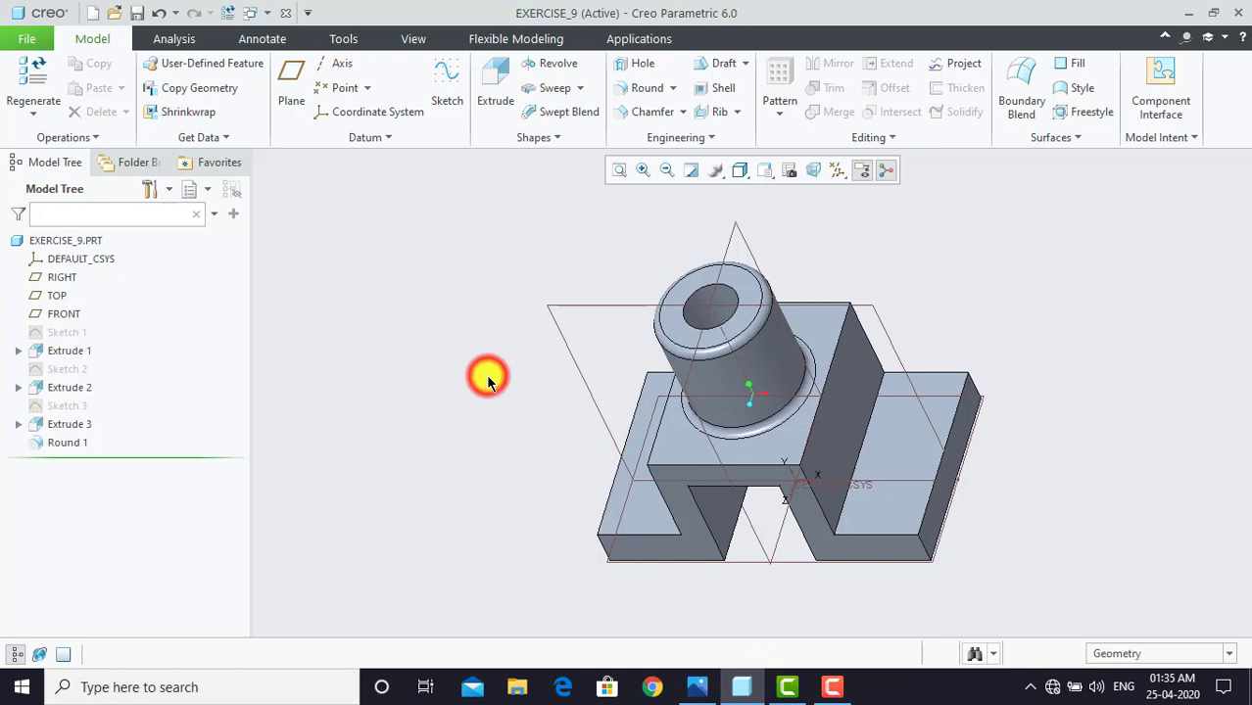
Sketch a diagonal line on the FRONT plane from the block shoulder down to the right foot as Sketch 4.
left_click(450, 96)
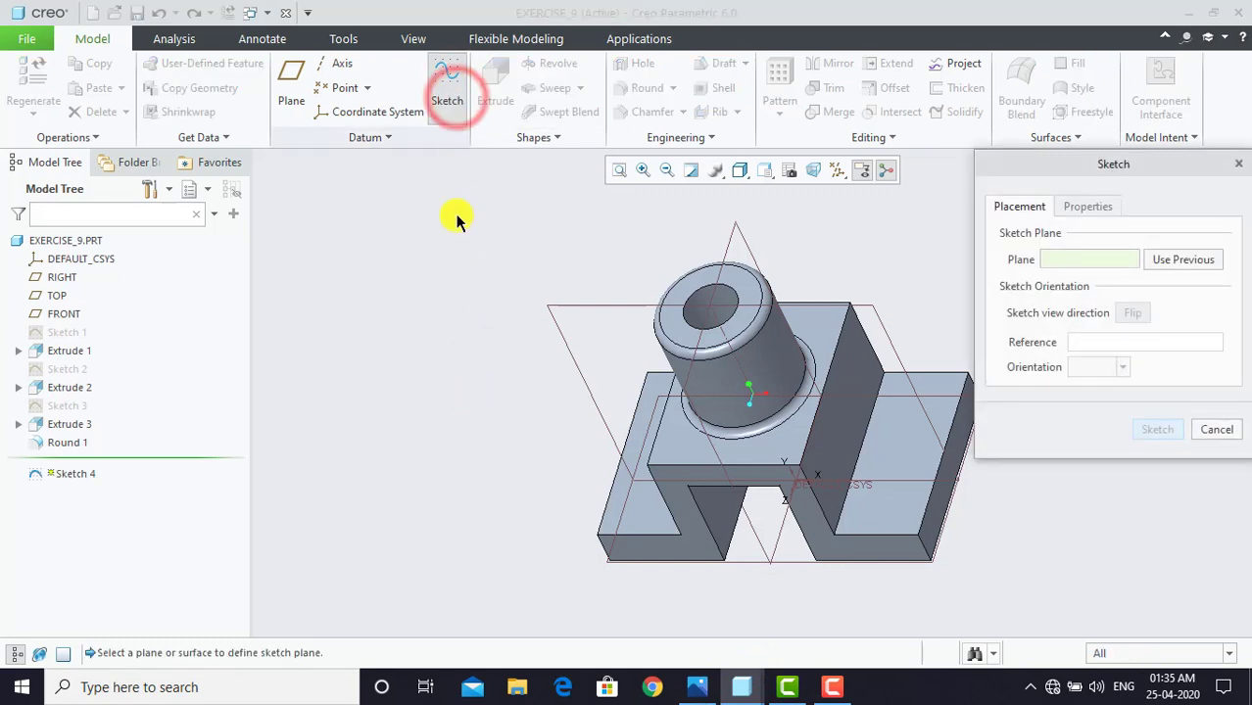
left_click(568, 348)
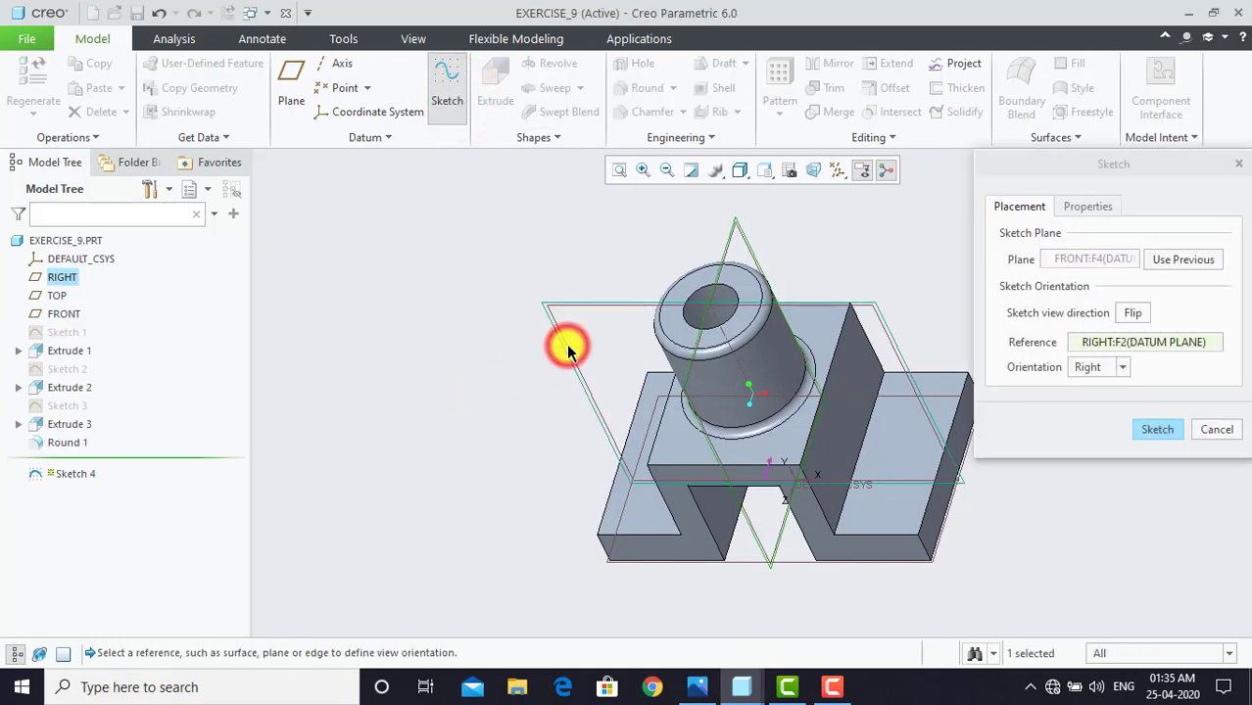
left_click(1149, 431)
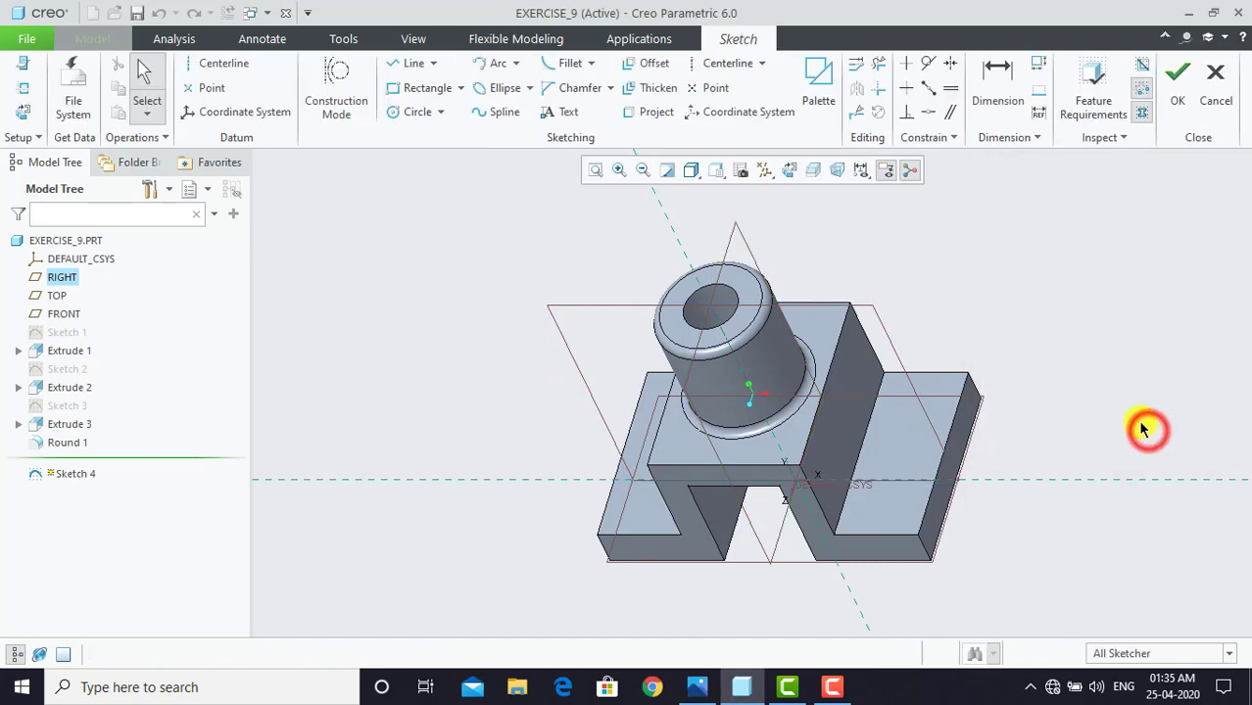
left_click(788, 174)
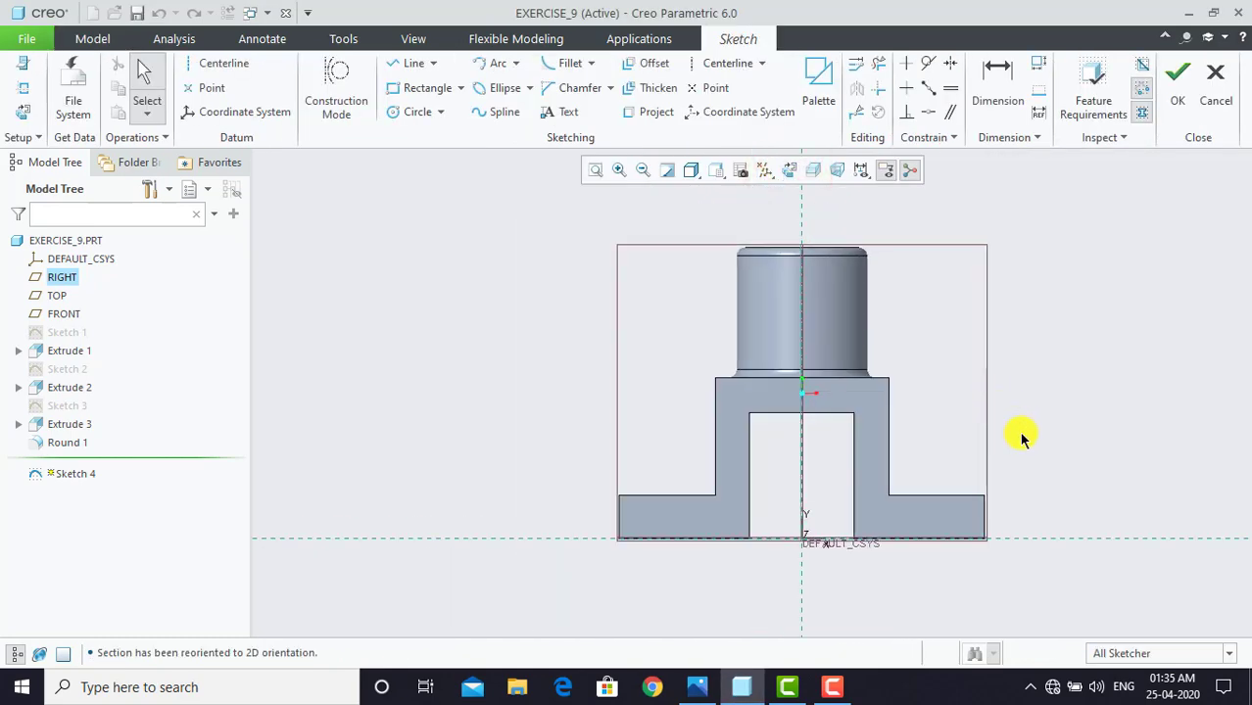
scroll(1045, 446, "up", 2)
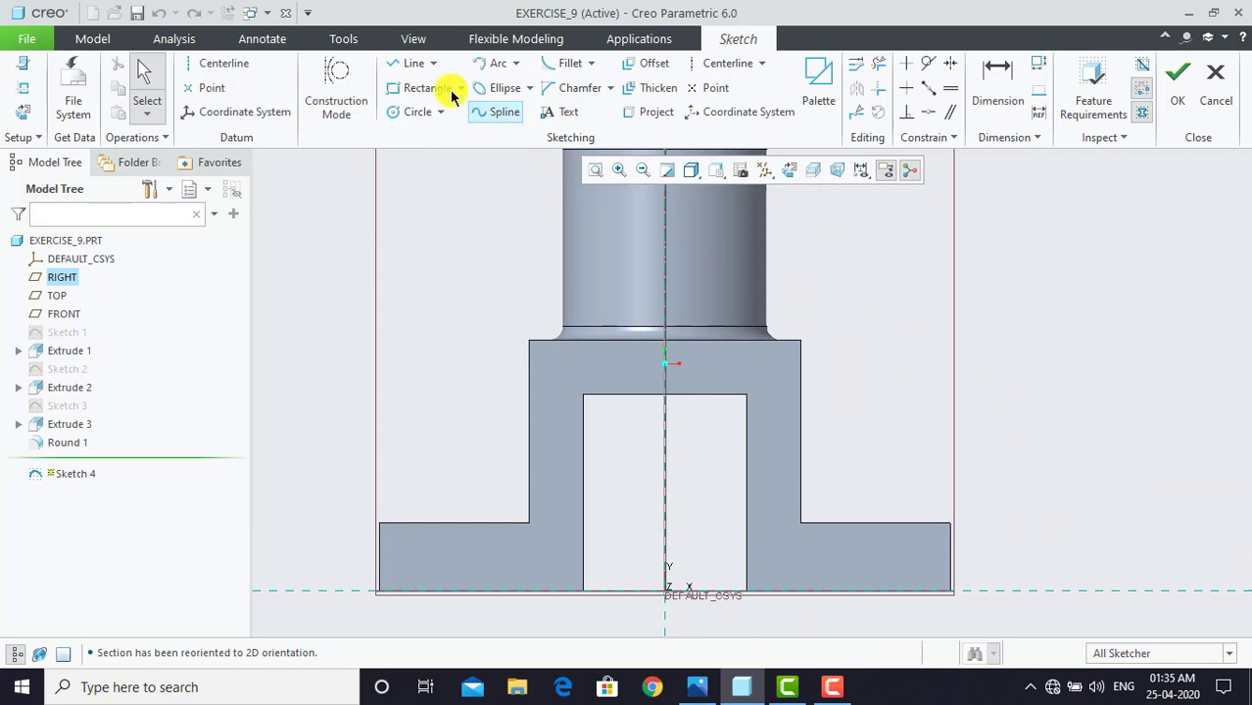
left_click(412, 62)
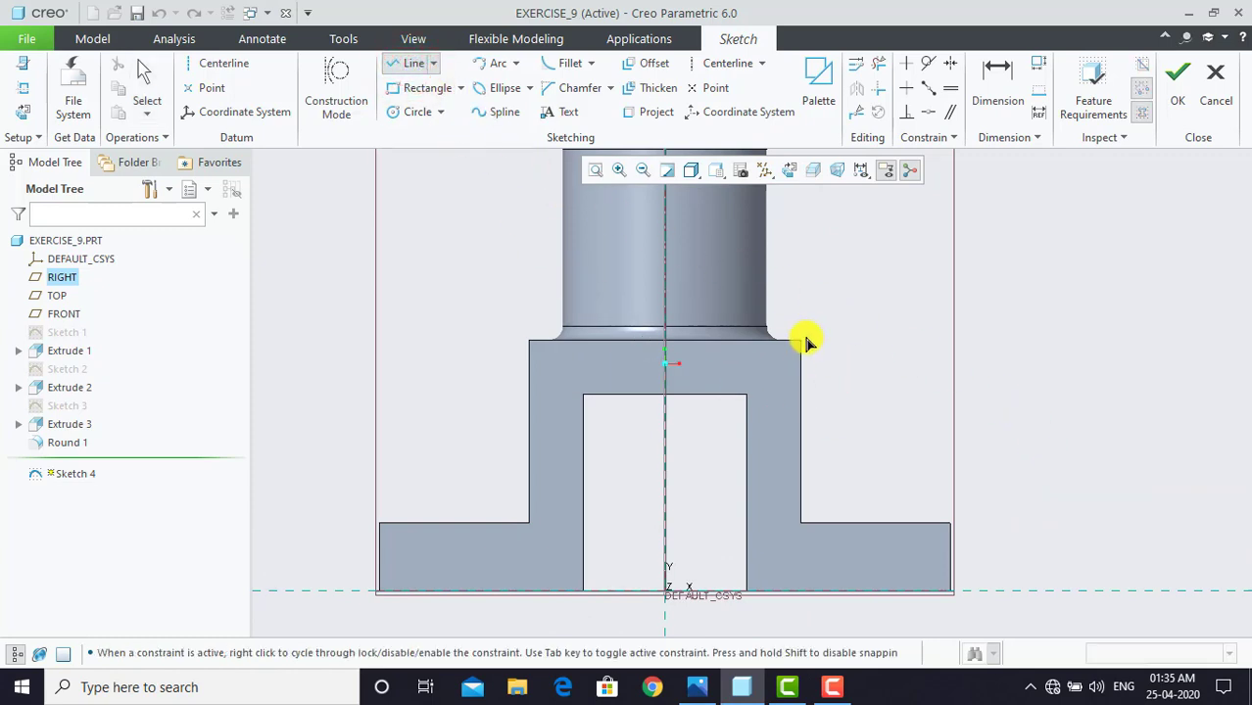
left_click(950, 523)
middle_click(916, 419)
middle_click(916, 419)
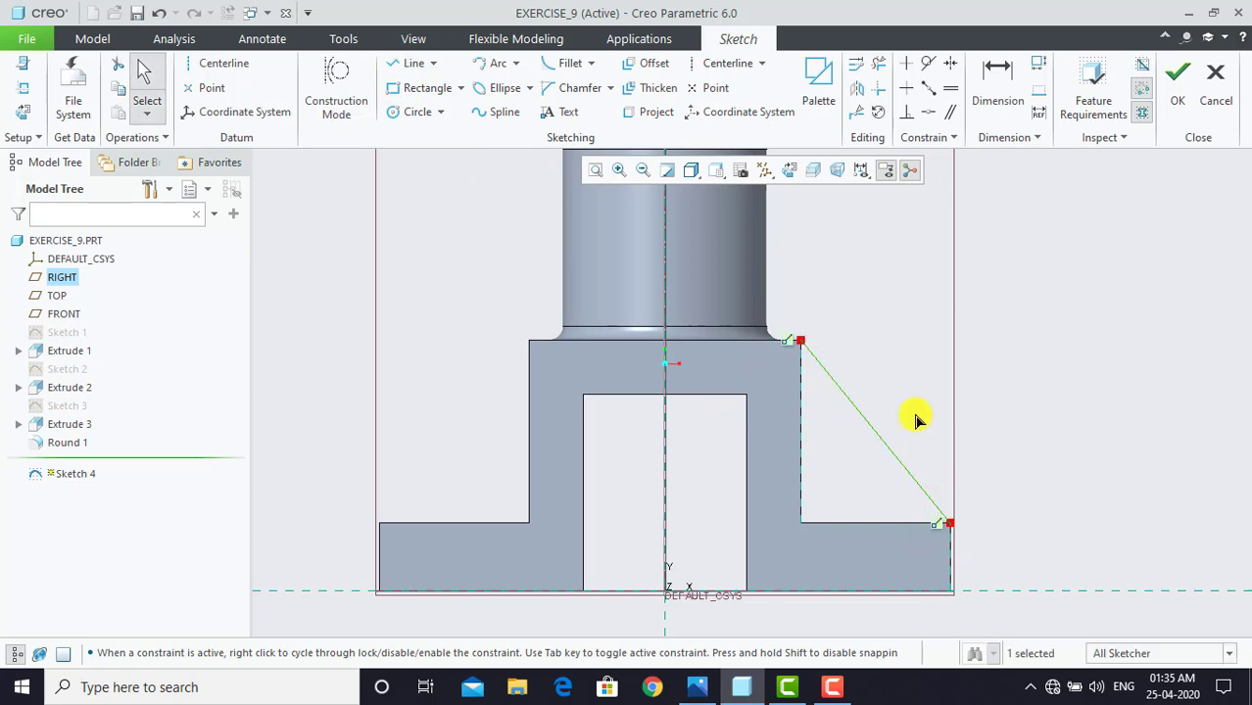
left_click(1176, 89)
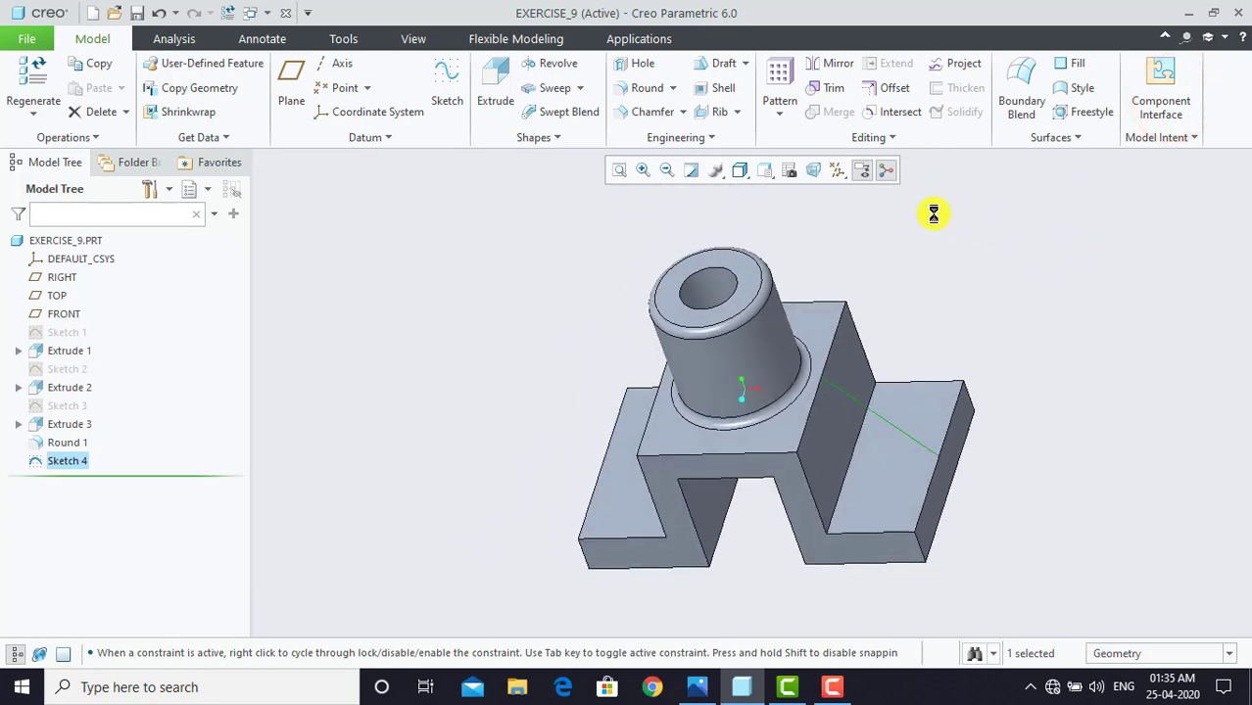
Create a profile rib from diagonal Sketch 4 with a thickness of 8.
left_click(738, 115)
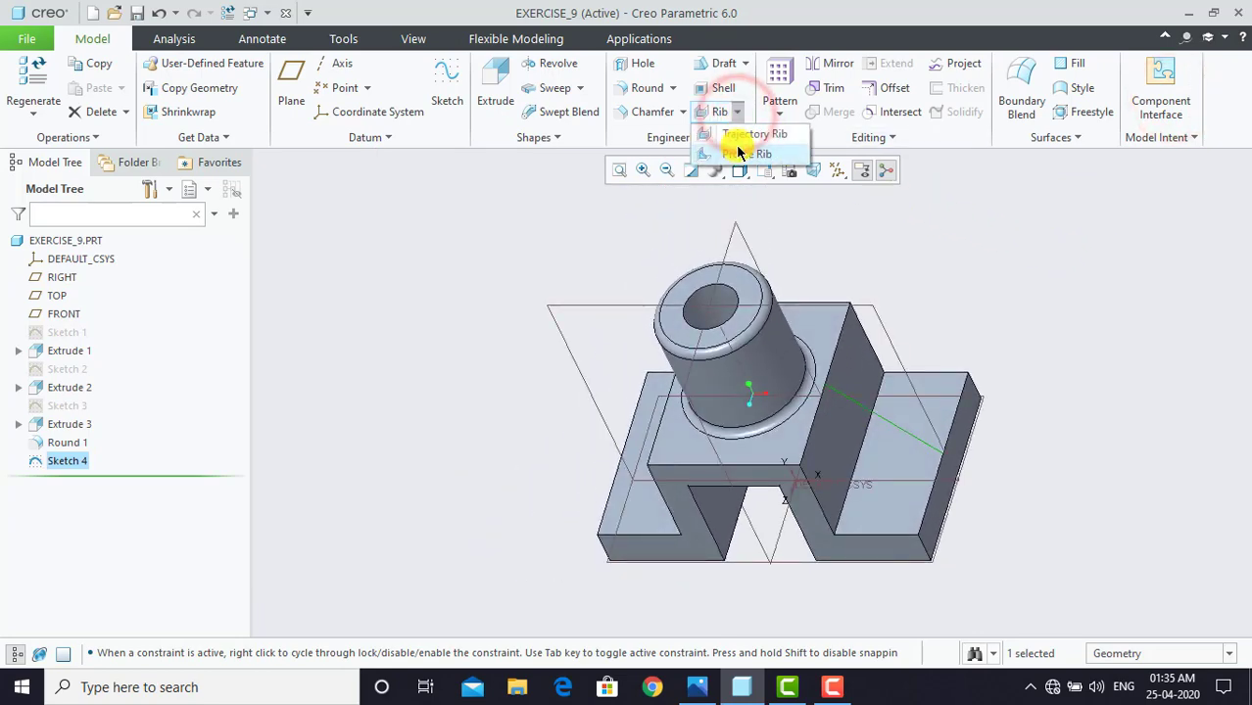
left_click(740, 153)
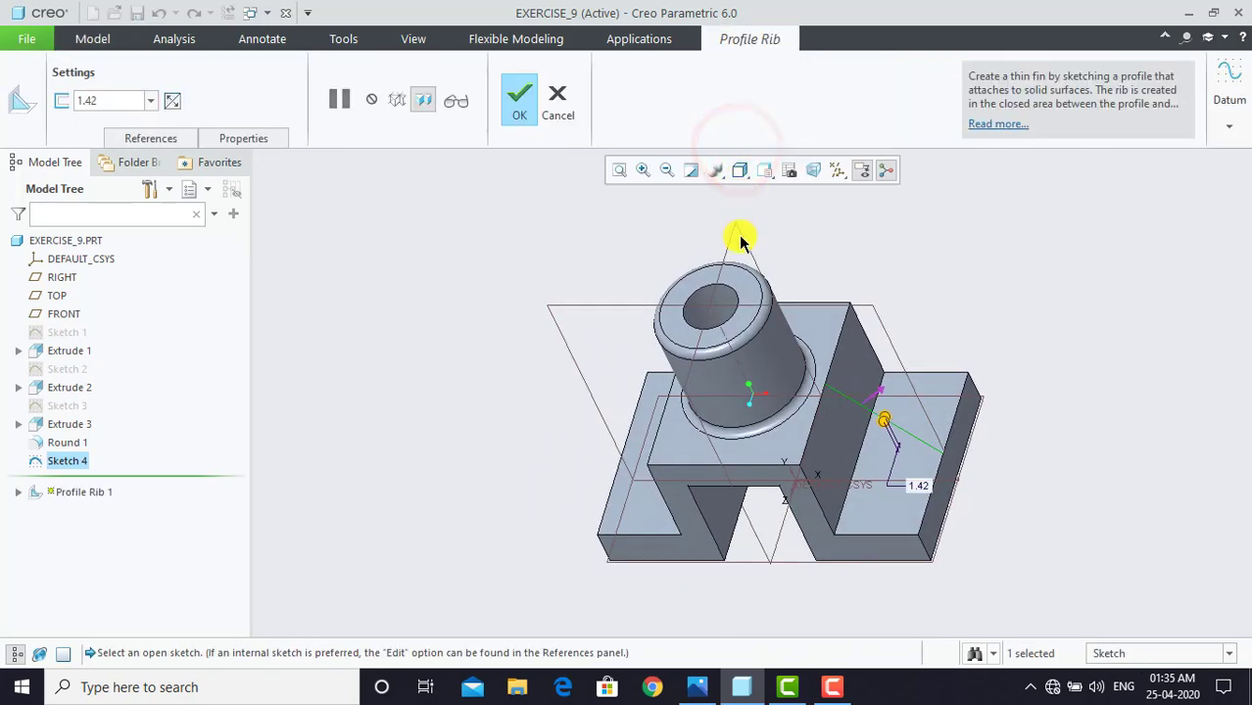
scroll(905, 392, "up", 2)
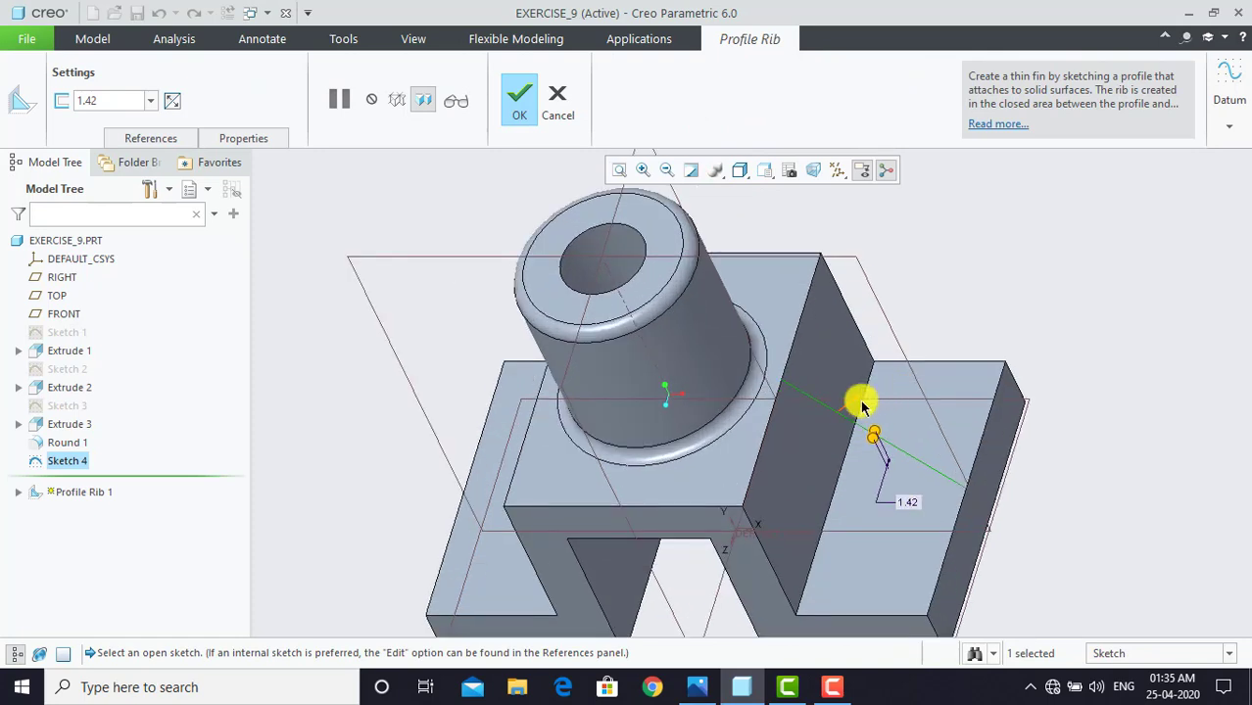
left_click(860, 405)
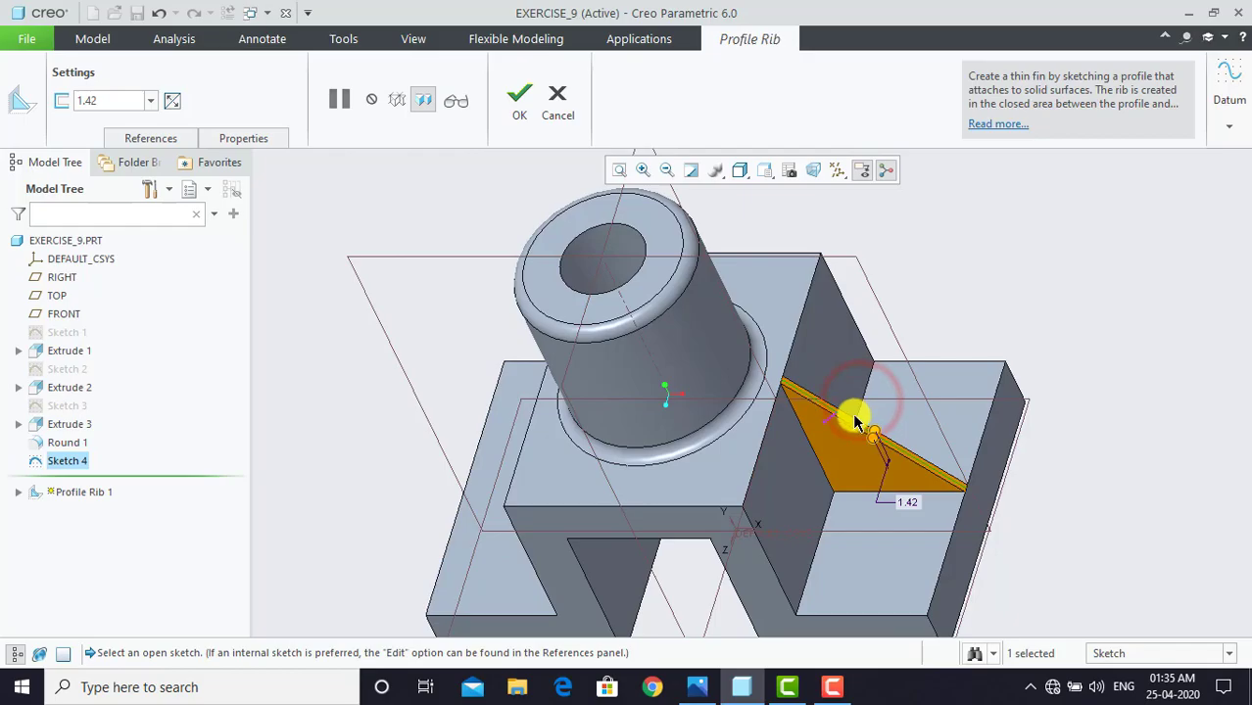
left_click(697, 690)
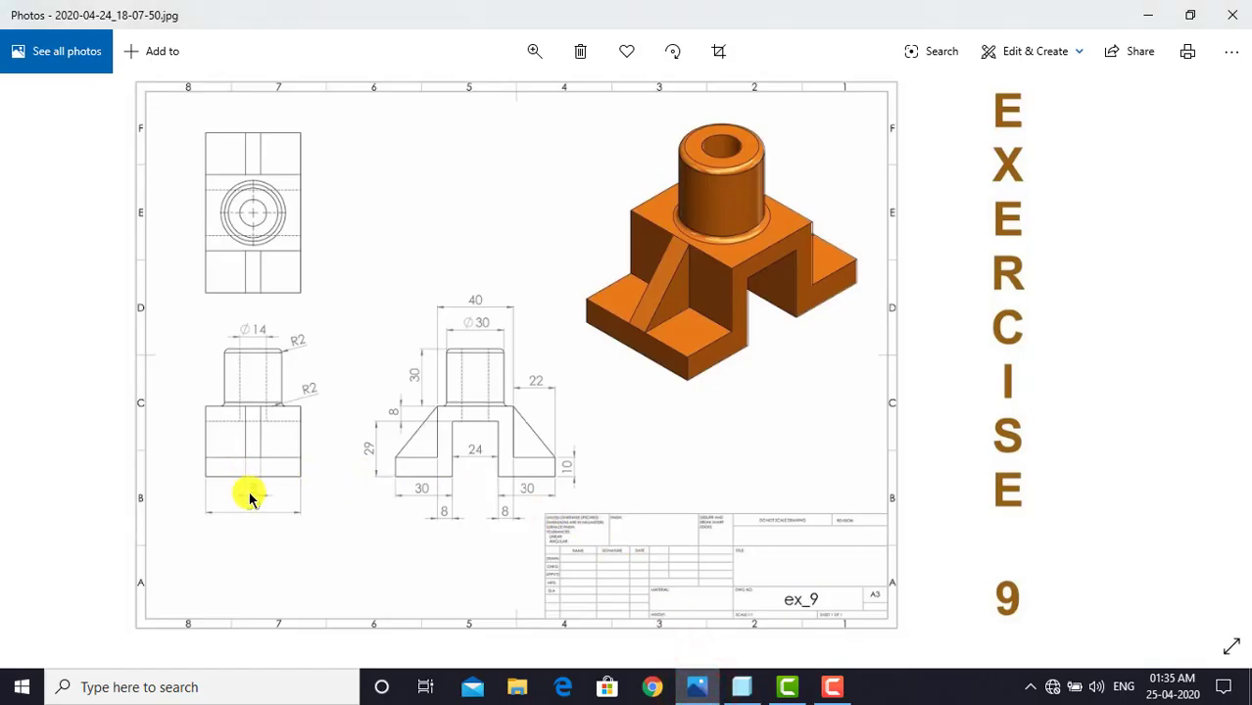
left_click(741, 687)
double_click(114, 100)
type("8")
key("Return")
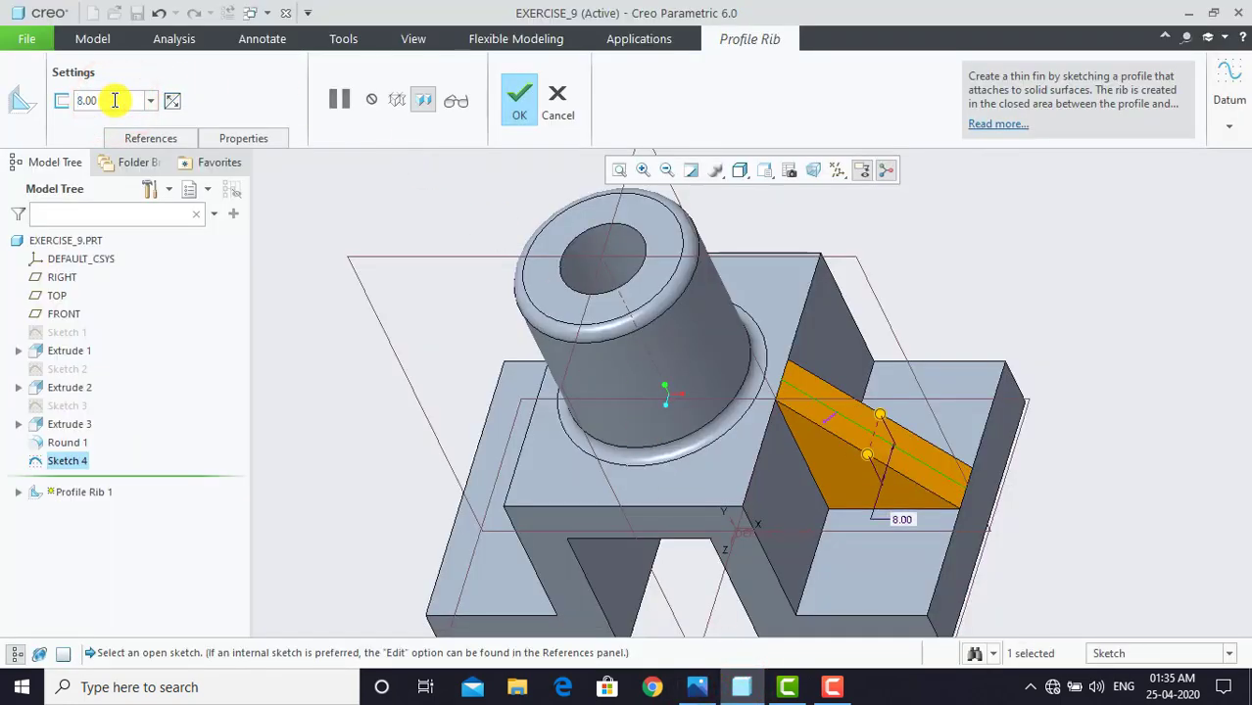
left_click(505, 102)
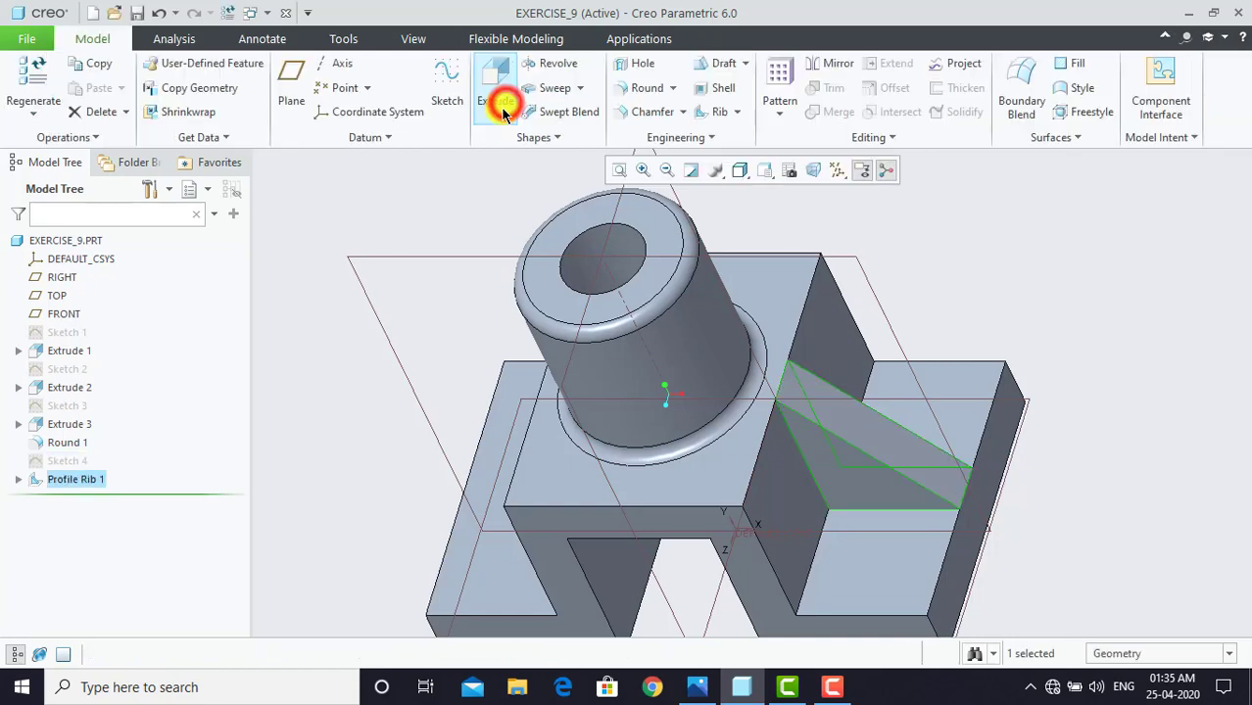
Mirror Profile Rib 1 across the RIGHT datum plane to add the opposite rib.
left_click(489, 189)
key("ctrl+d")
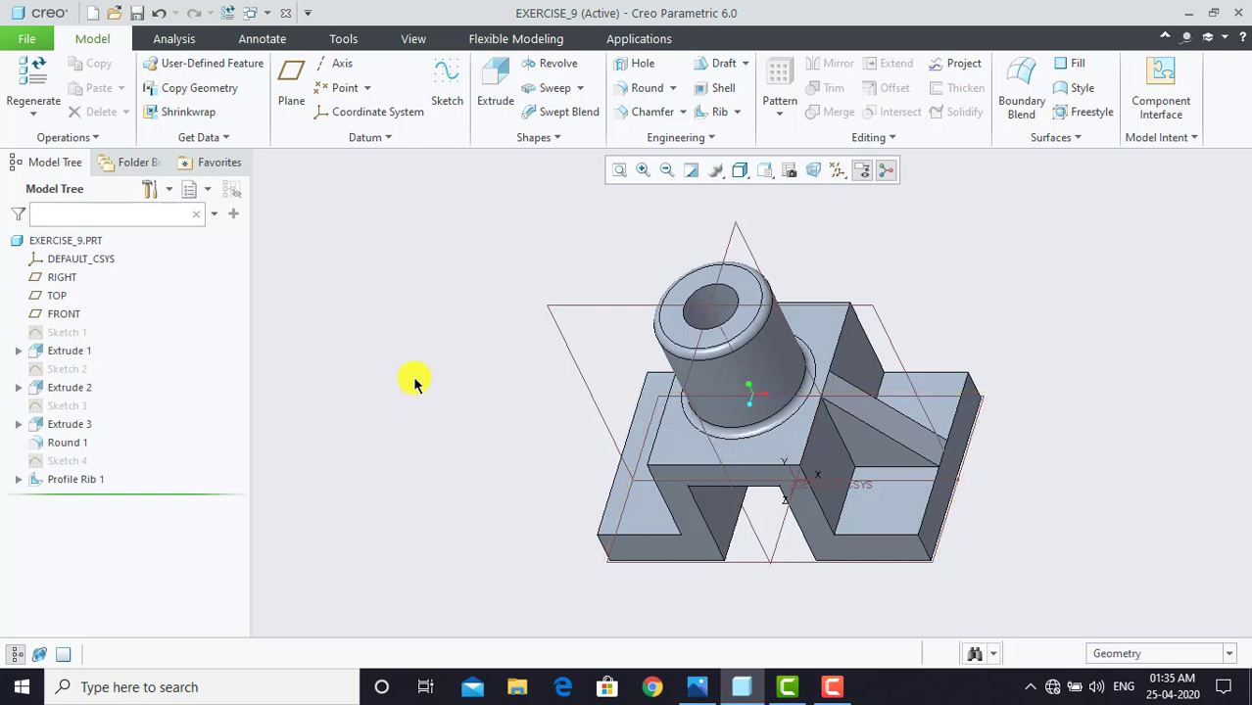
left_click(73, 479)
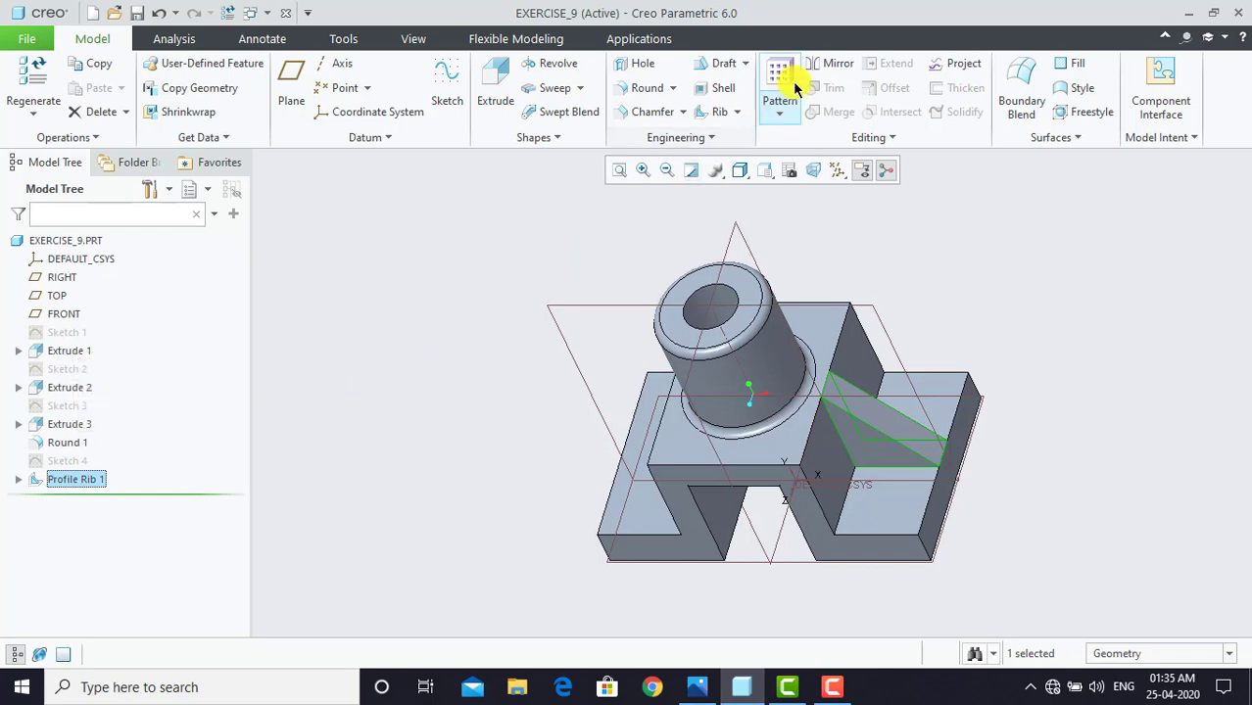
left_click(823, 64)
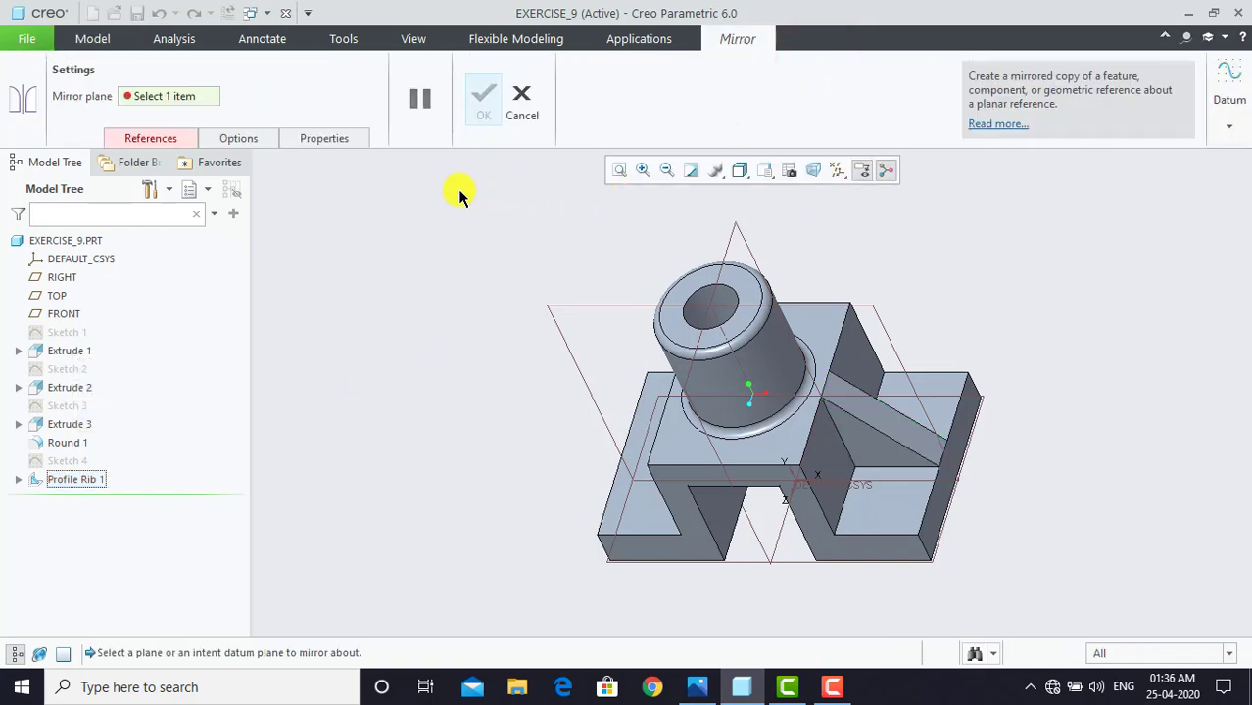
left_click(730, 252)
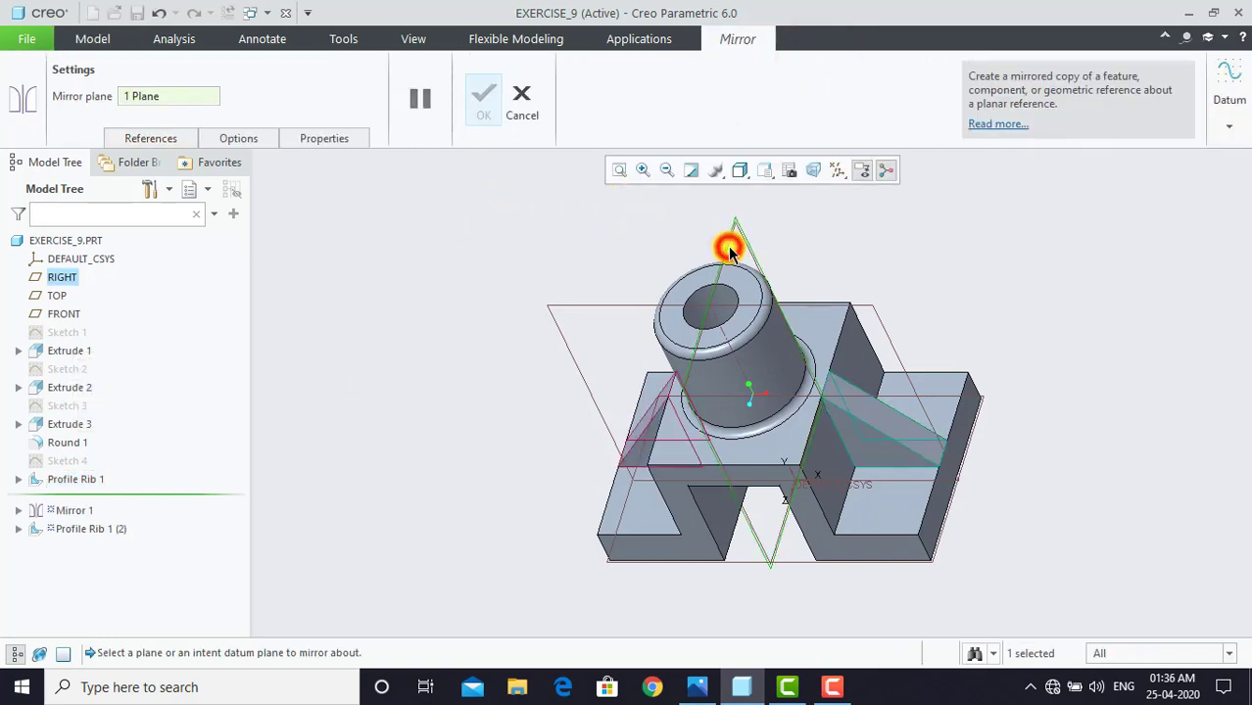
left_click(487, 101)
left_click(508, 246)
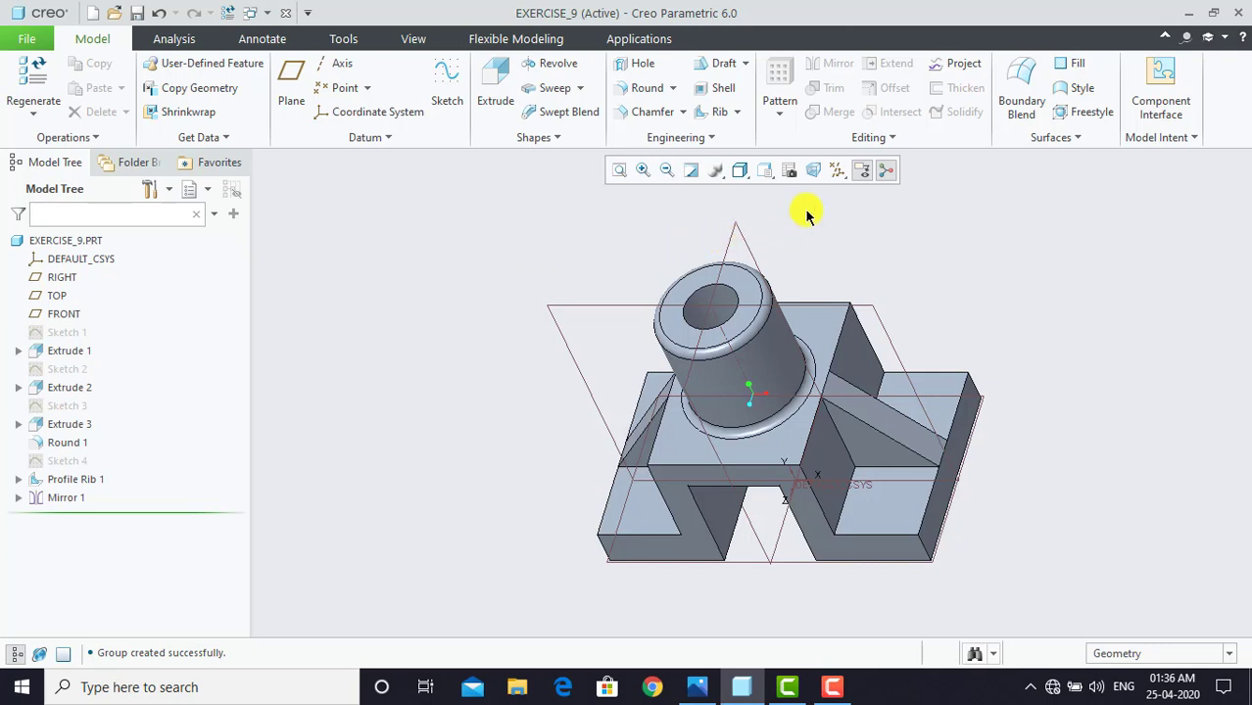
left_click(837, 170)
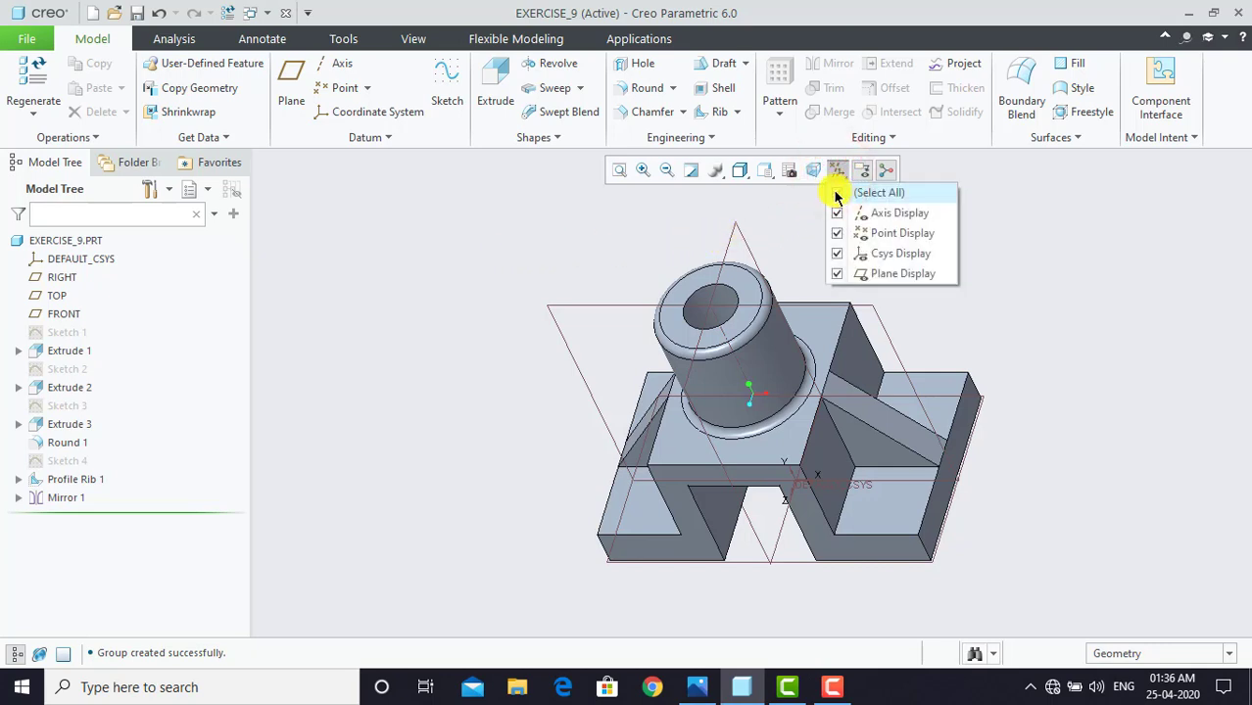
Turn off all datum display and apply the red appearance to EXERCISE_9.PRT.
left_click(836, 195)
left_click(684, 221)
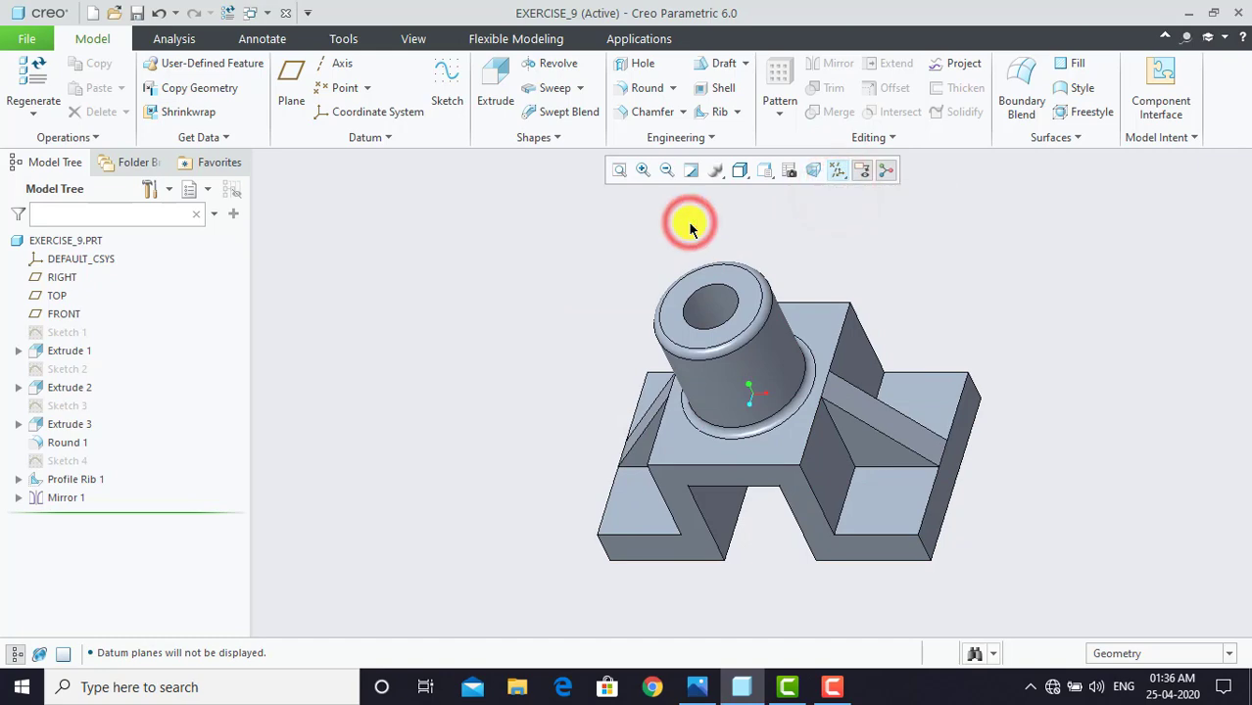
left_click(413, 39)
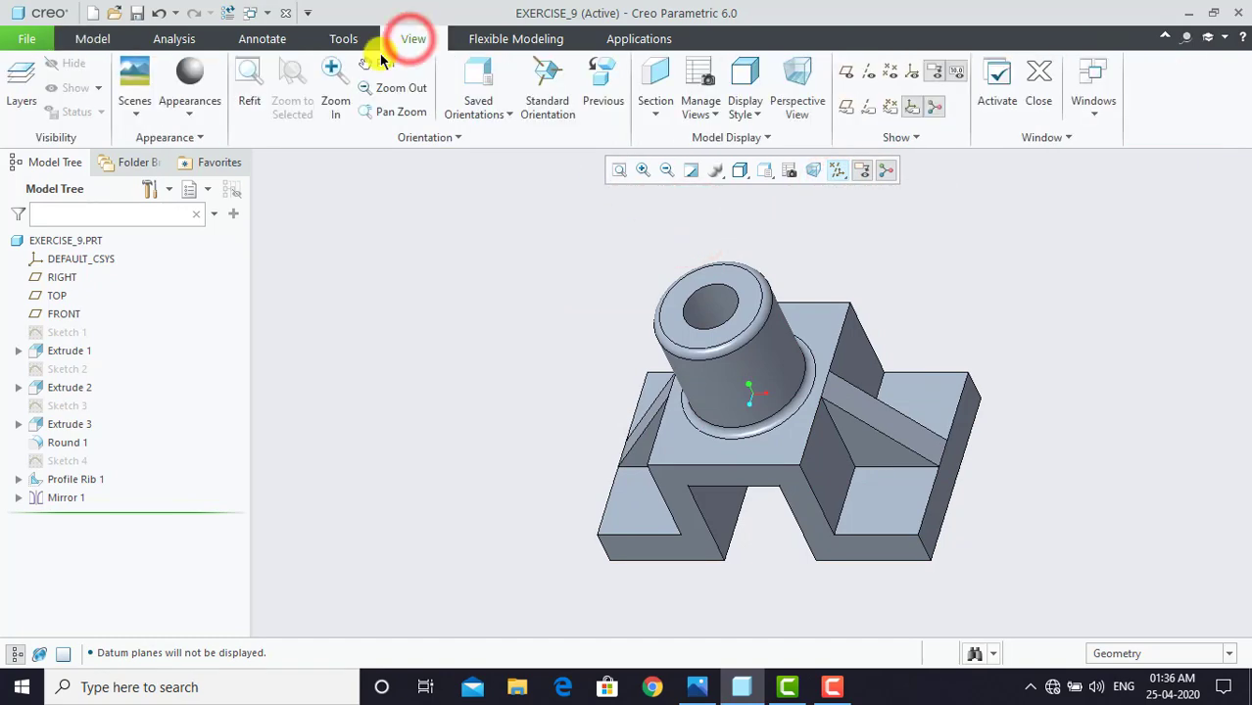
left_click(194, 111)
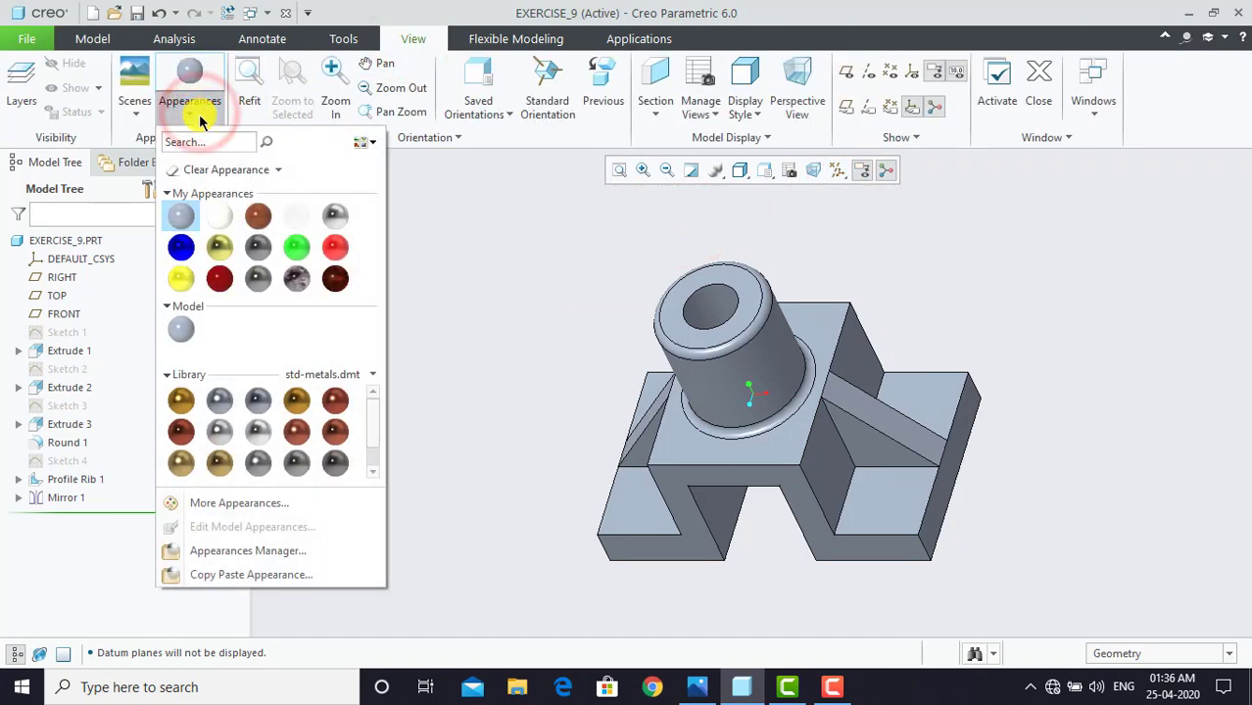
left_click(336, 248)
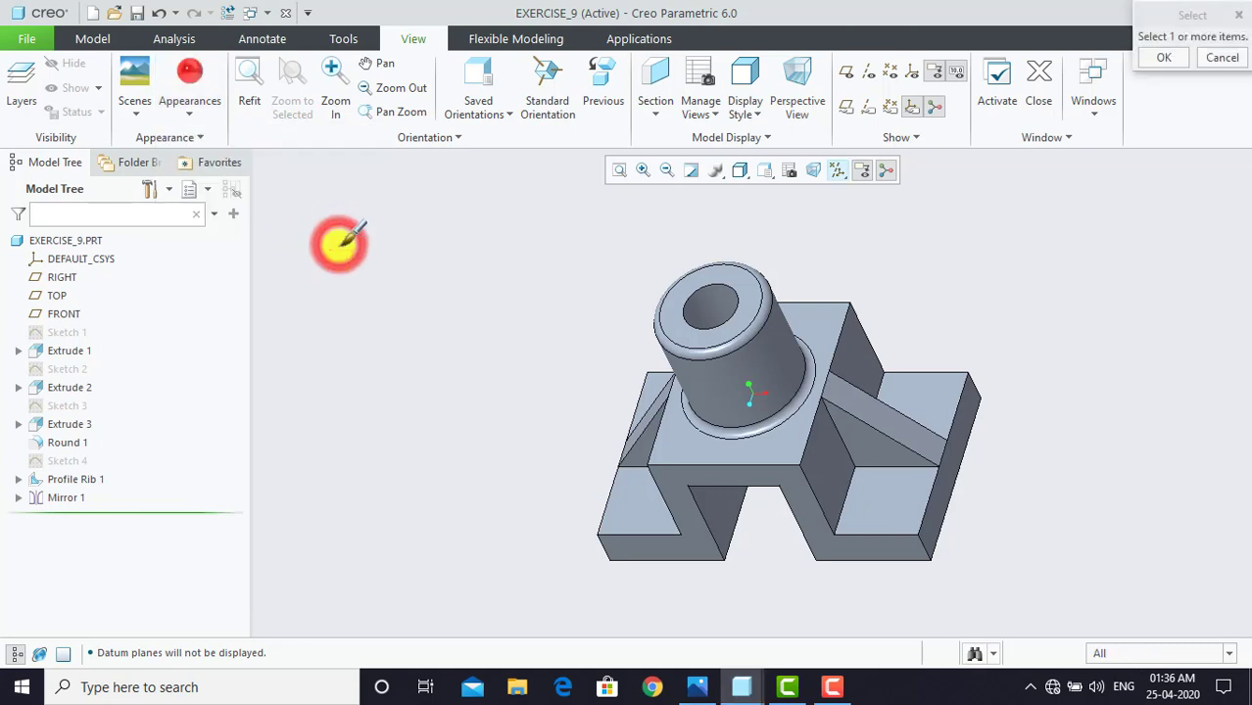
left_click(91, 242)
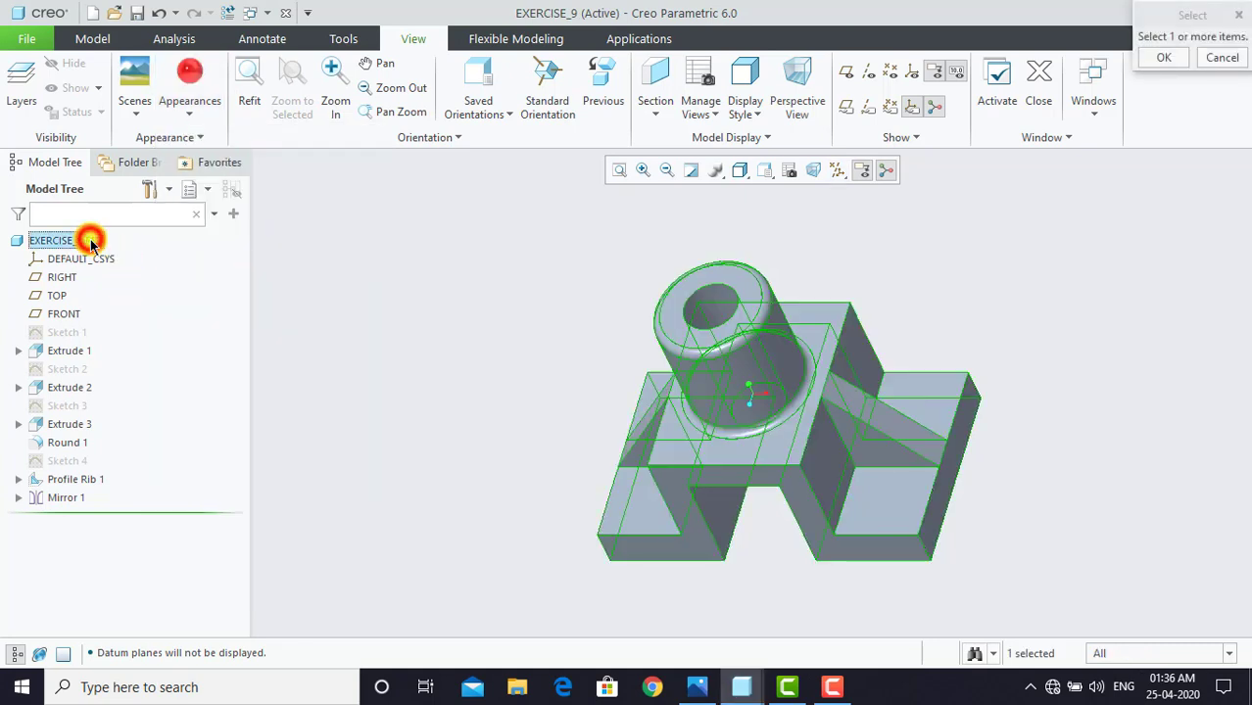
left_click(1161, 57)
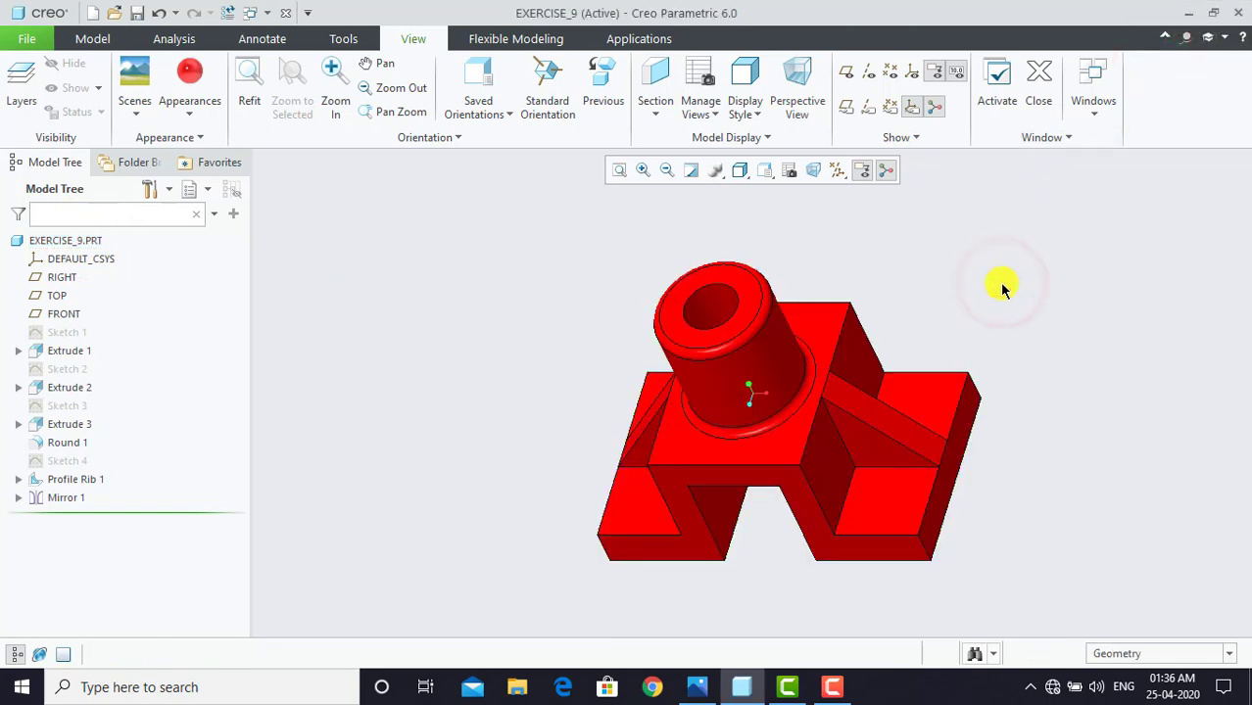
left_click(642, 42)
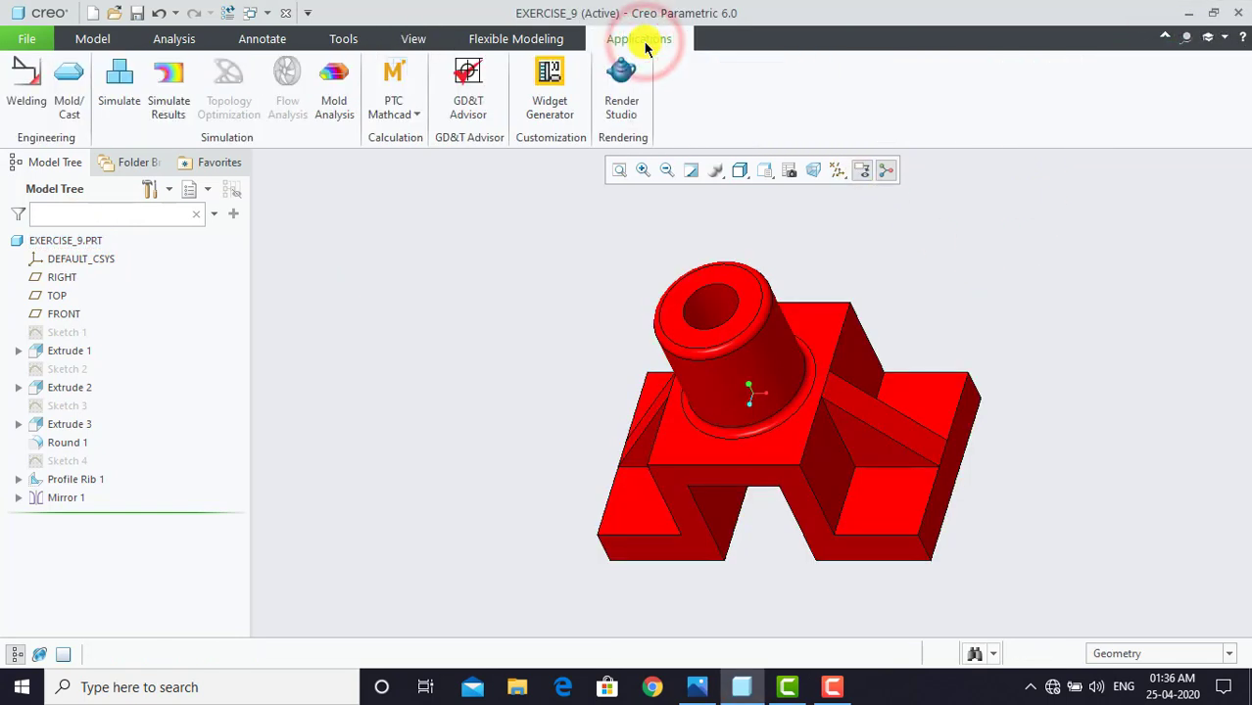
Switch to Render Studio and set the scene background to a plain Color.
left_click(624, 88)
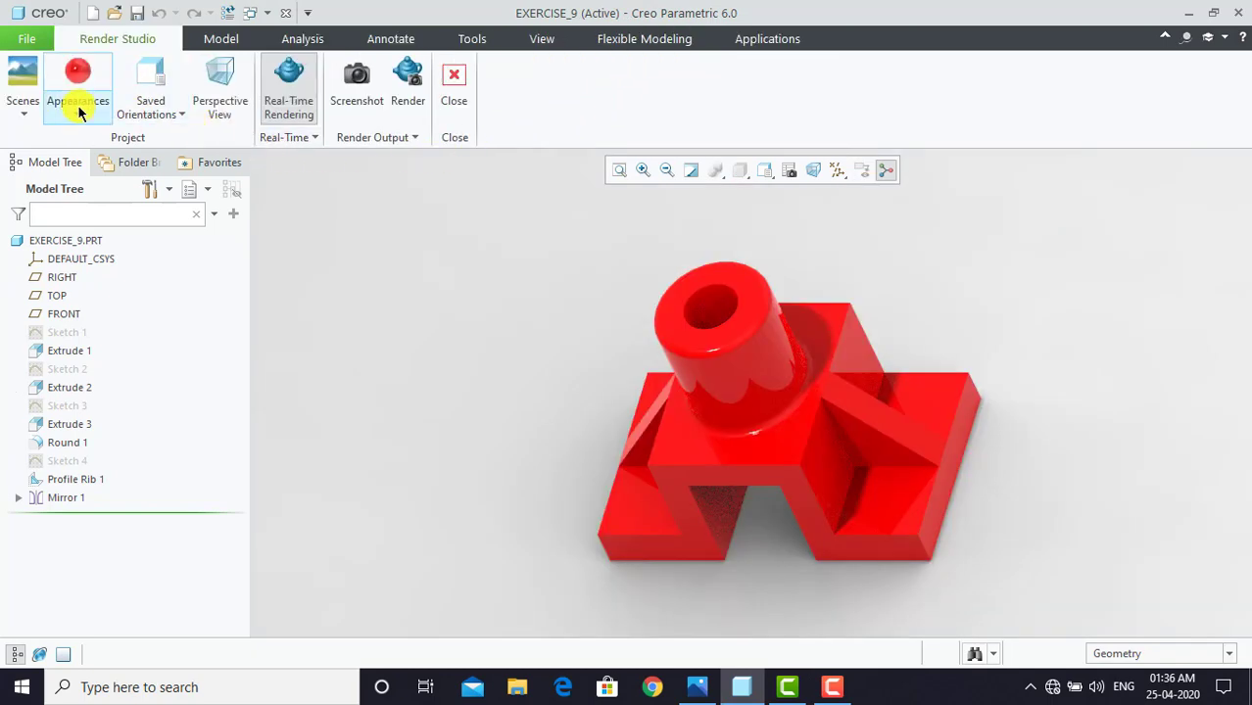
left_click(21, 110)
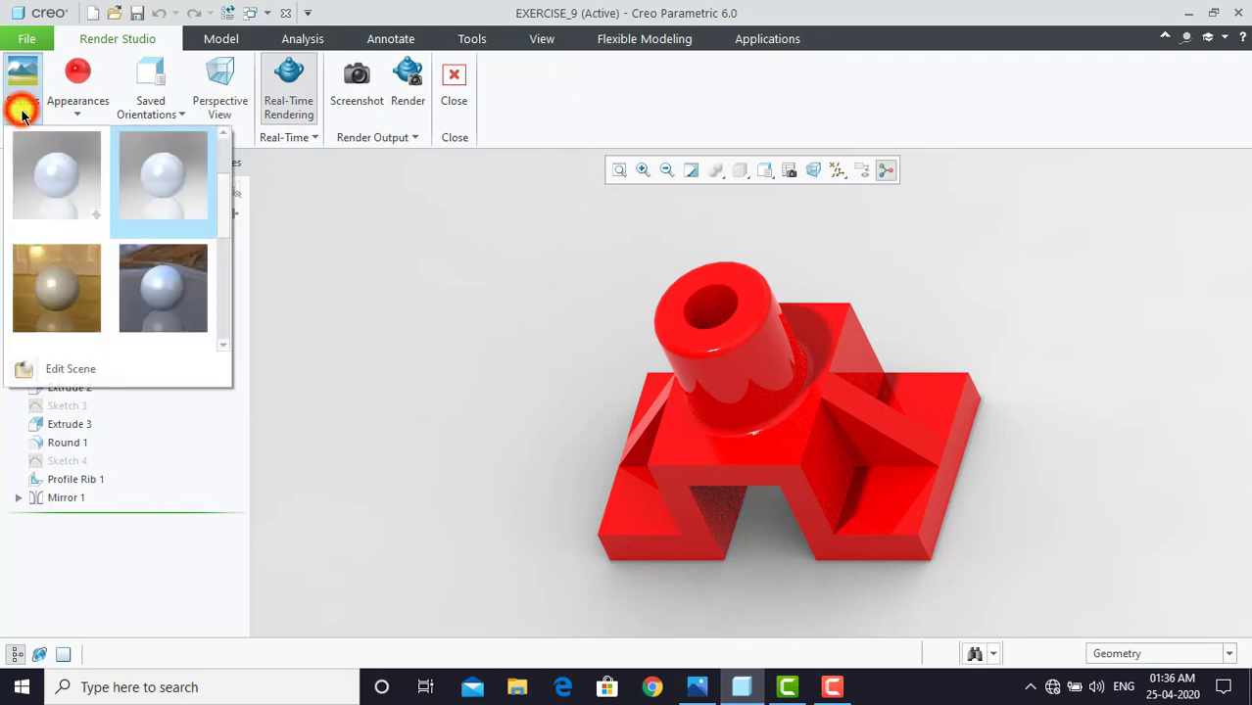
left_click(73, 368)
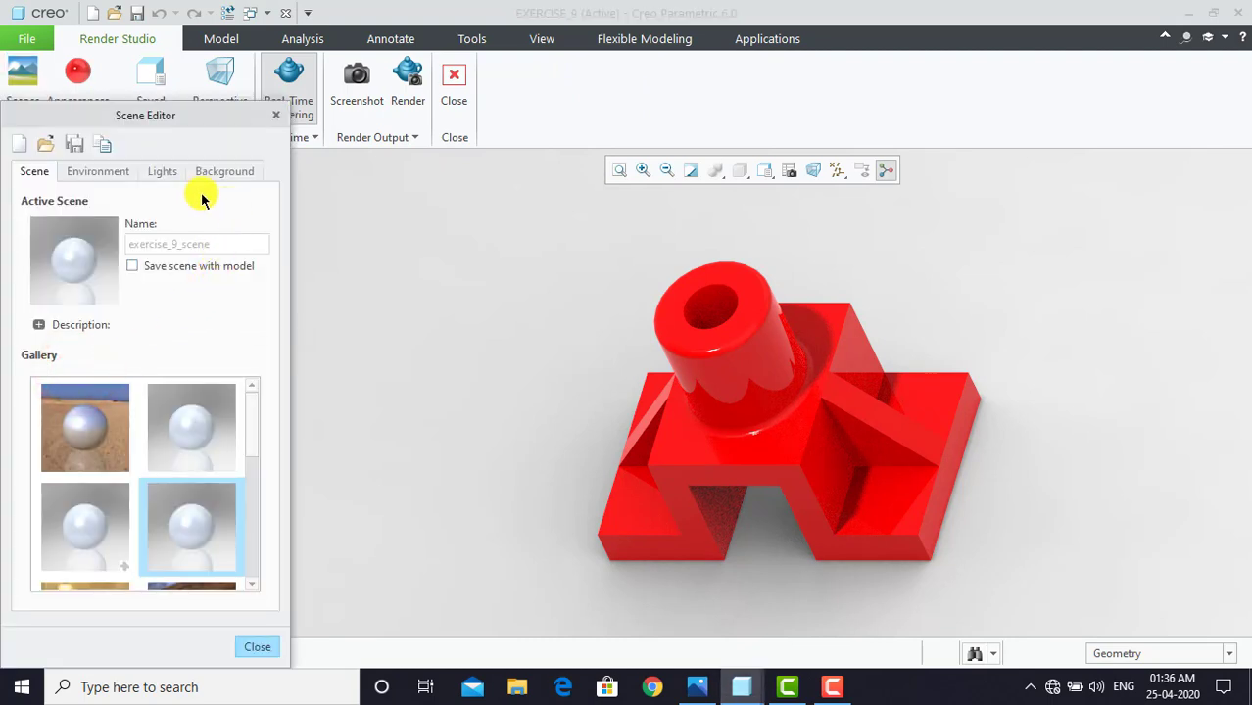
left_click(217, 173)
left_click(134, 282)
left_click(123, 301)
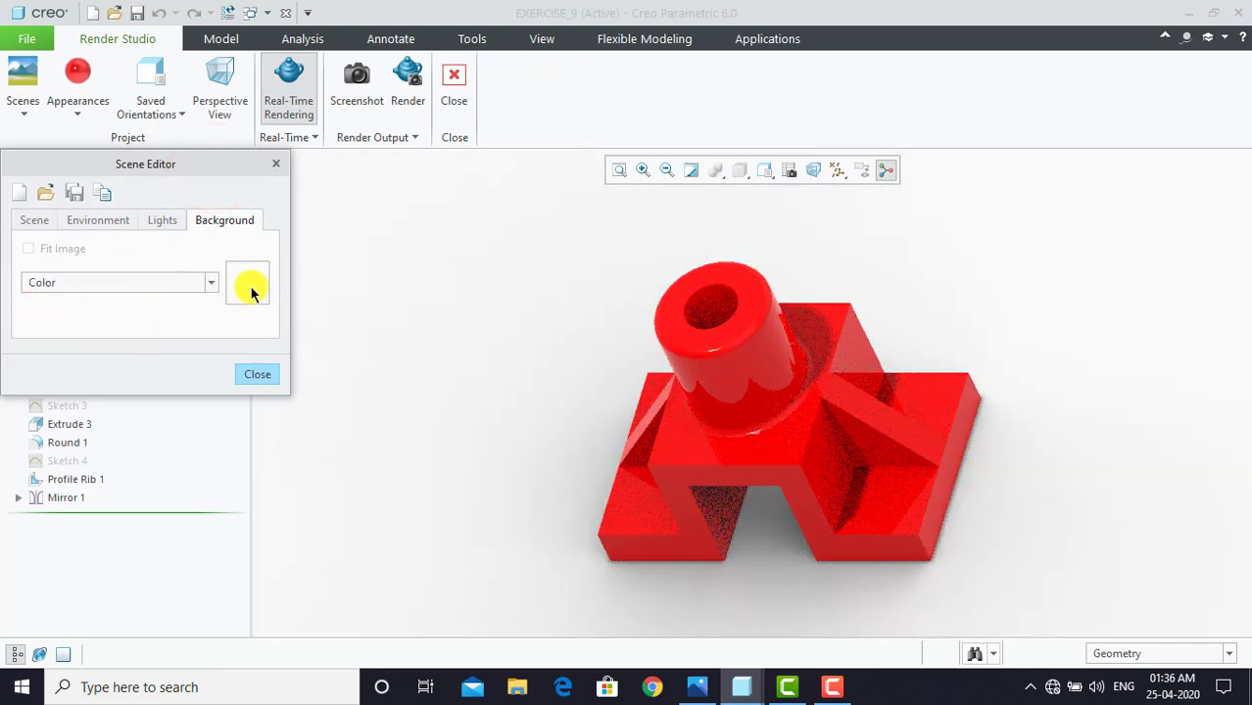
left_click(316, 293)
Enable Ground Illumination in the Real-Time Settings.
left_click(285, 139)
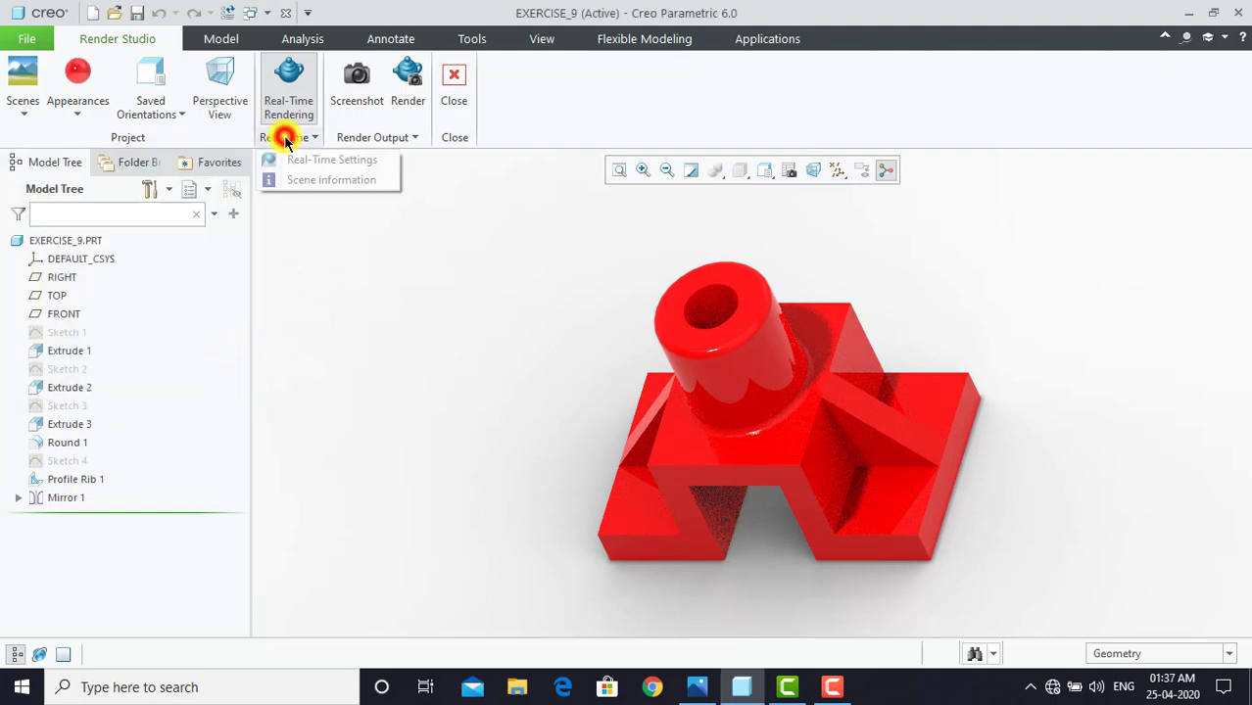
left_click(307, 165)
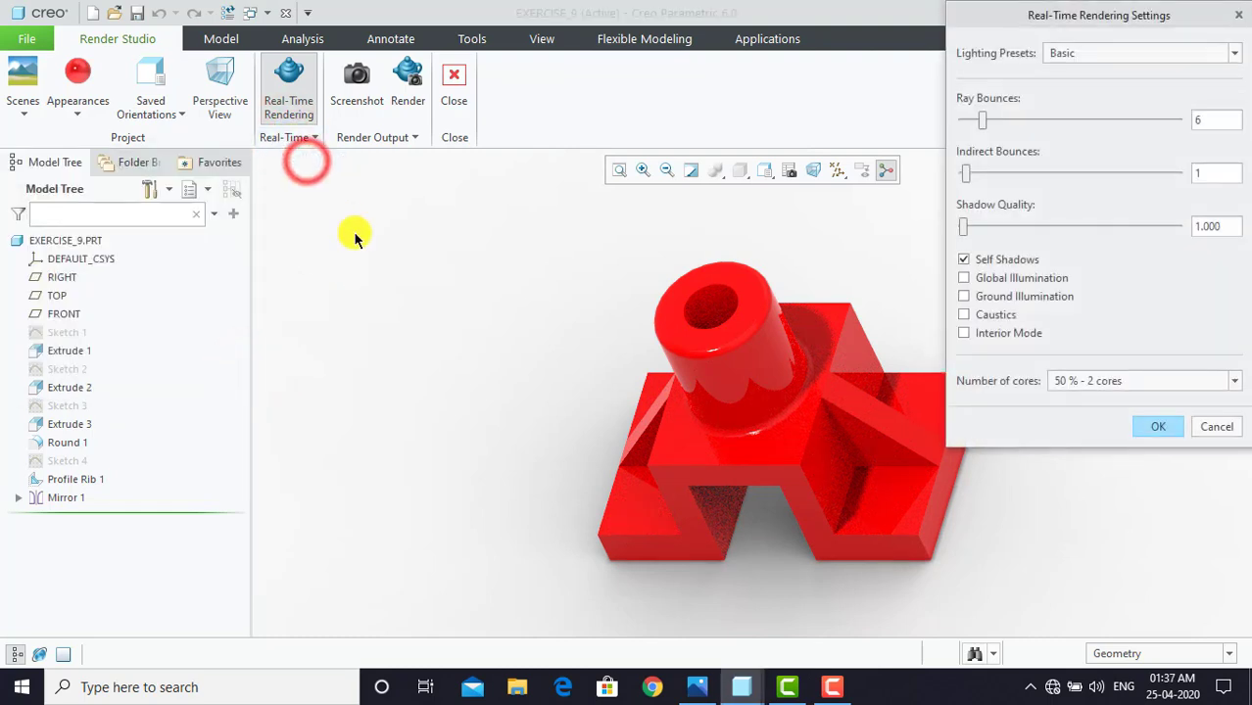
left_click(999, 299)
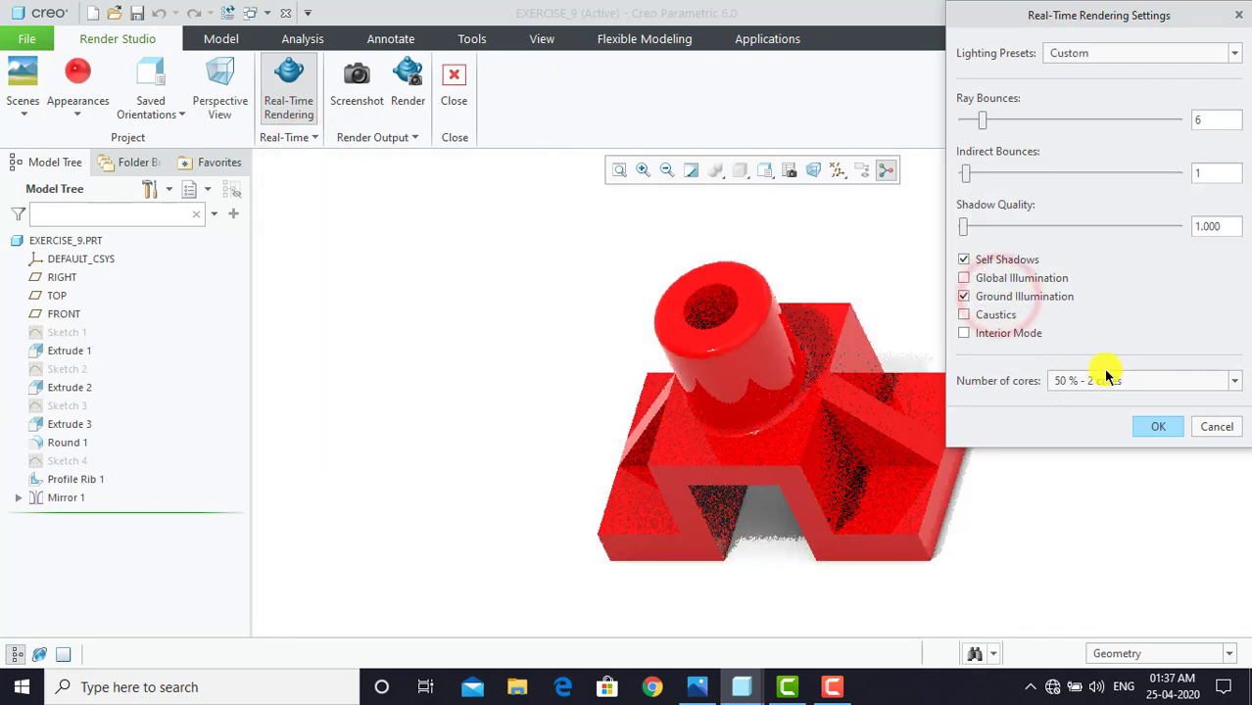